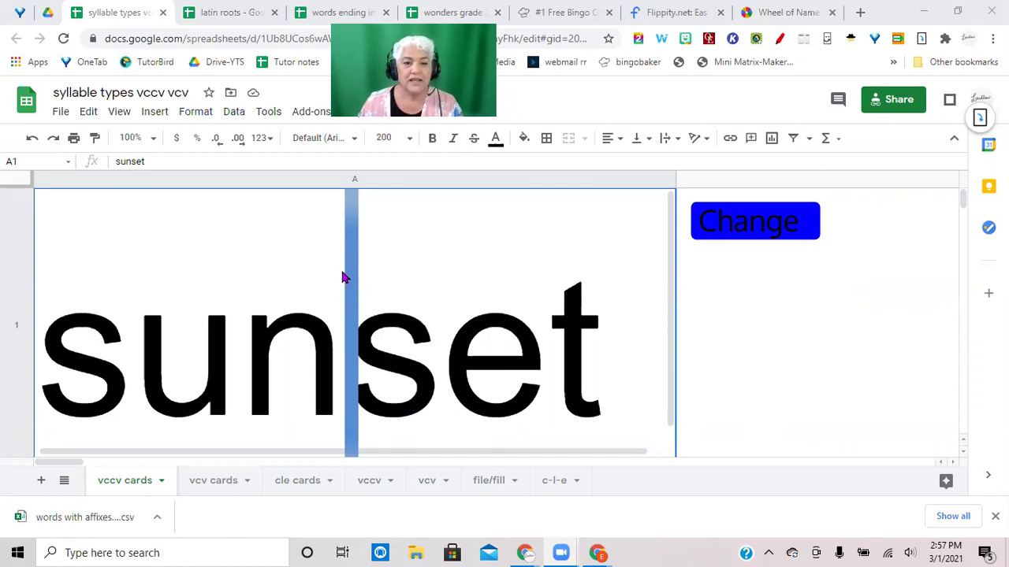
Change the vccv card to another word and move the blue divider bar between the n and s of insect.
left_click_drag(356, 268, 356, 201)
left_click(755, 220)
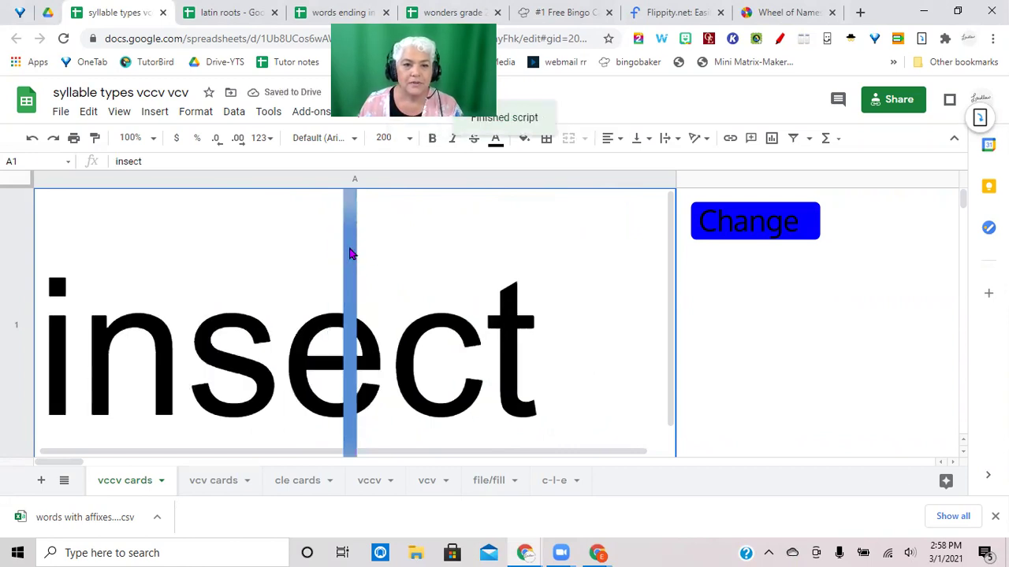
left_click(349, 252)
left_click_drag(349, 252, 184, 252)
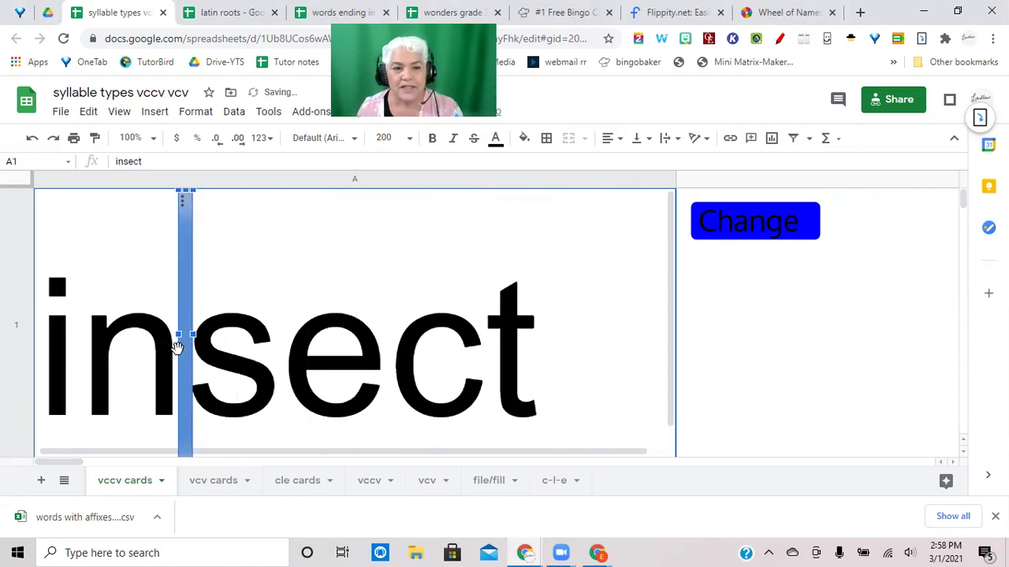
Stretch the divider bar into a wide rectangle over the end of insect and narrow it back to a thin bar.
left_click_drag(190, 332, 604, 303)
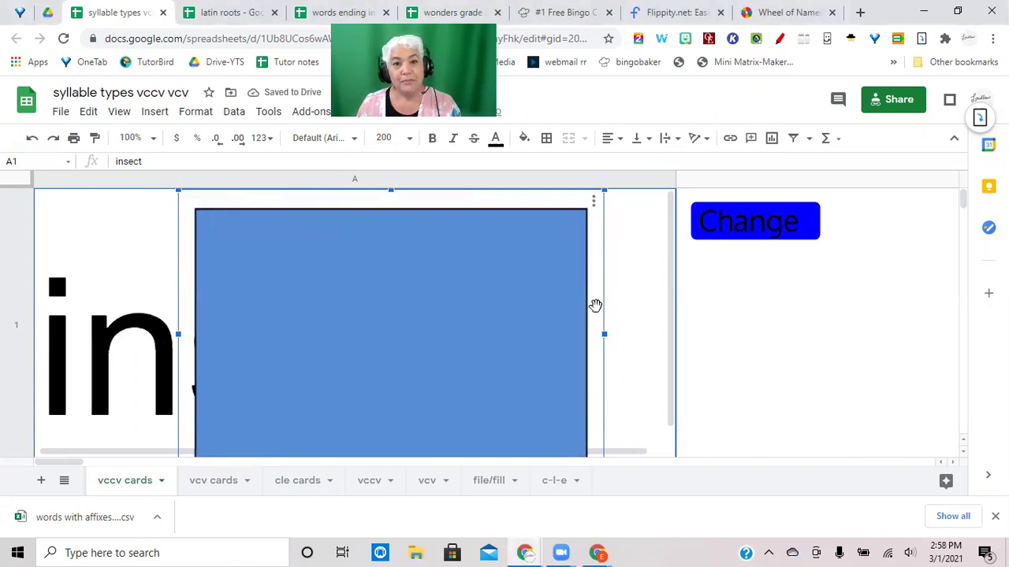
left_click_drag(605, 335, 189, 331)
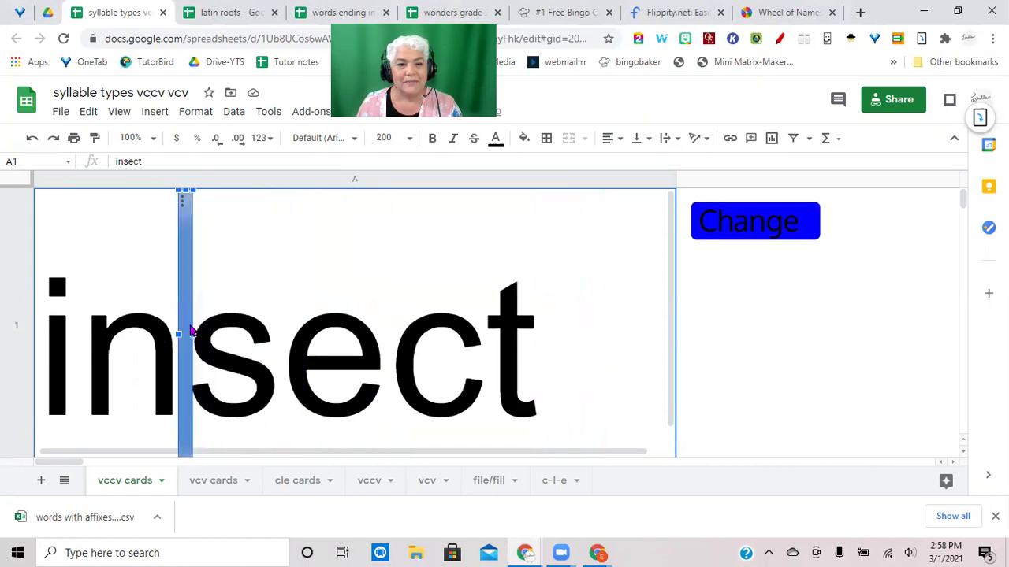
left_click(150, 118)
mouse_move(183, 349)
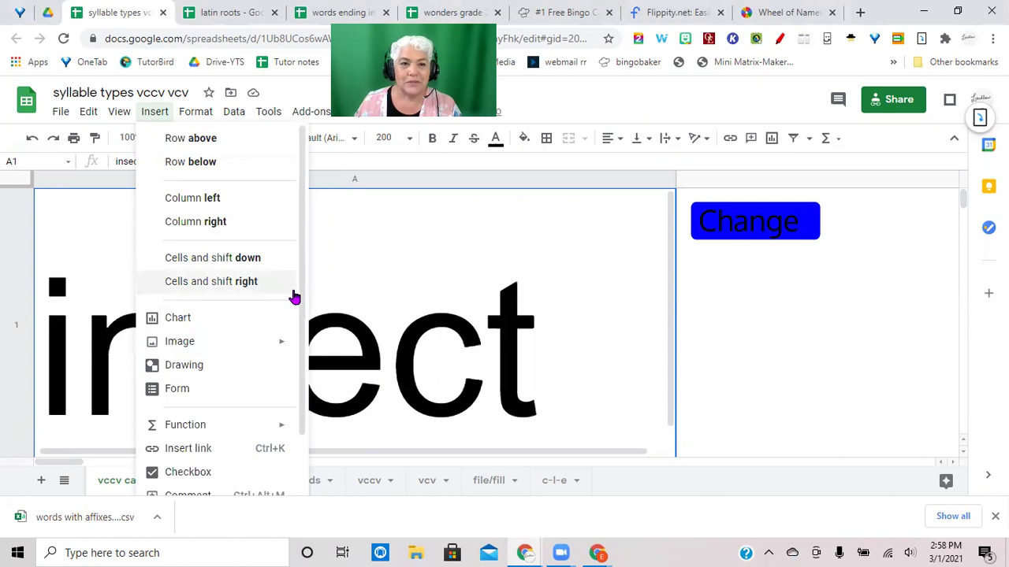
left_click(399, 260)
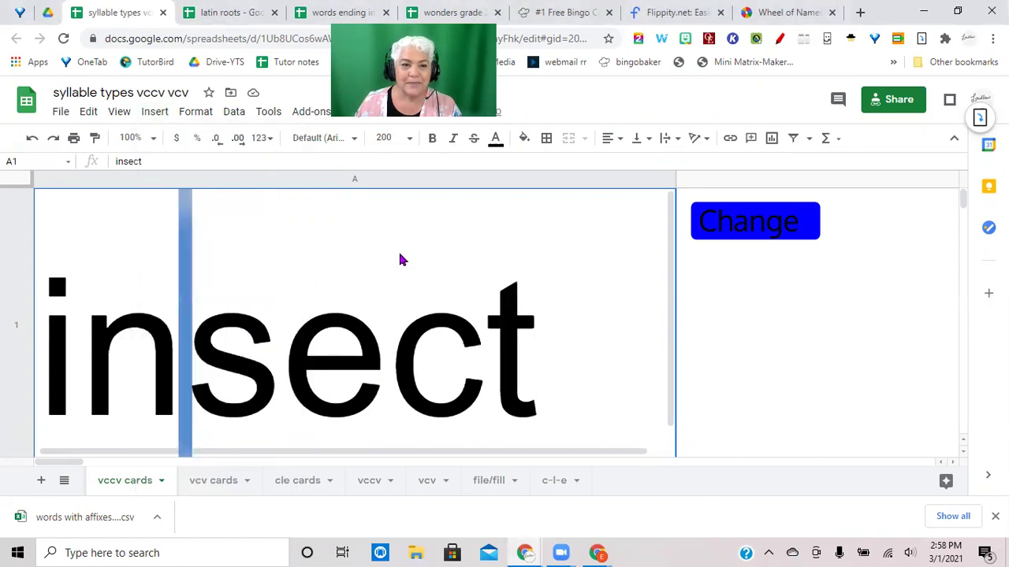
Widen the divider bar and fit it over the first syllable, in, of insect.
left_click(186, 315)
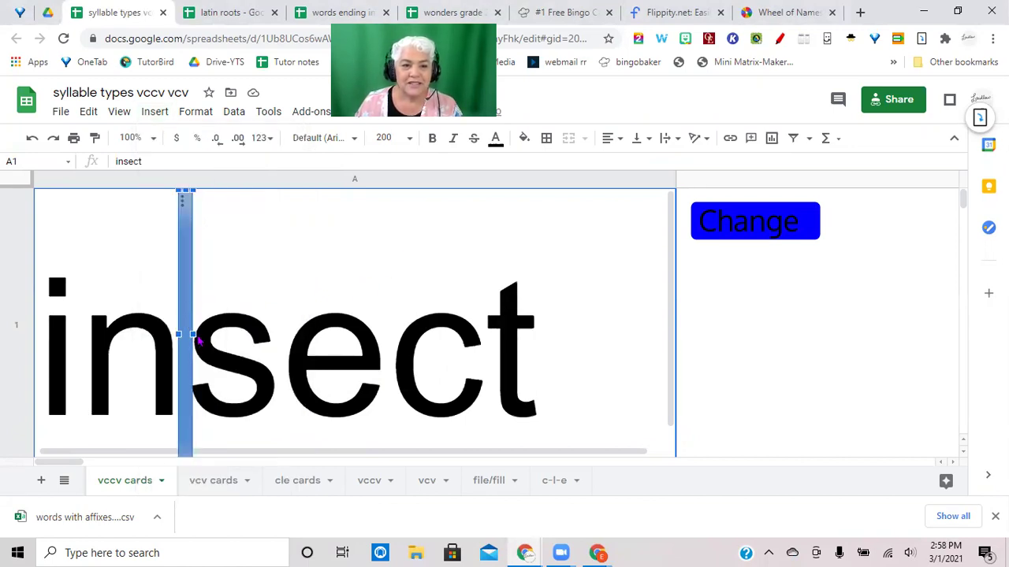
left_click_drag(189, 334, 368, 334)
left_click_drag(286, 364, 106, 367)
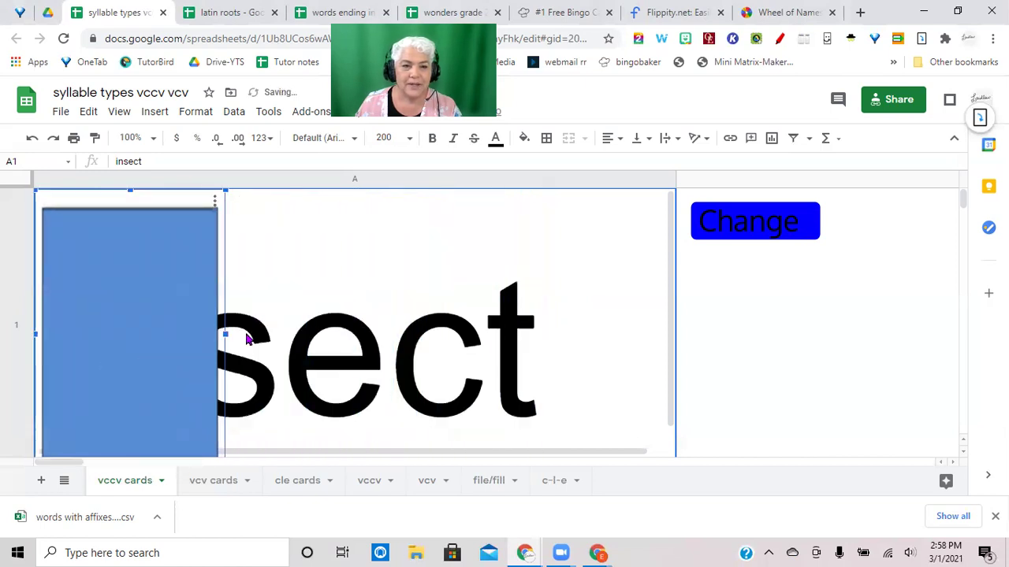
left_click_drag(223, 335, 193, 334)
Cover the second syllable, sect, with the bar and shrink it back to a thin divider between n and s.
left_click_drag(131, 320, 275, 315)
left_click_drag(346, 334, 629, 387)
left_click_drag(691, 364, 180, 304)
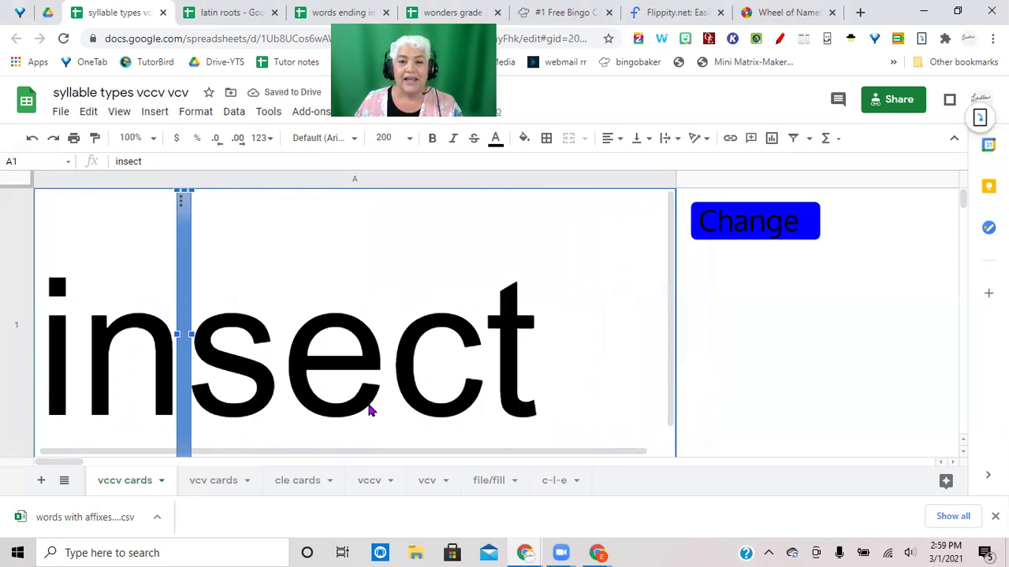
Change the vccv card to another word and view the cards further down the sheet before returning to the first one.
left_click(746, 224)
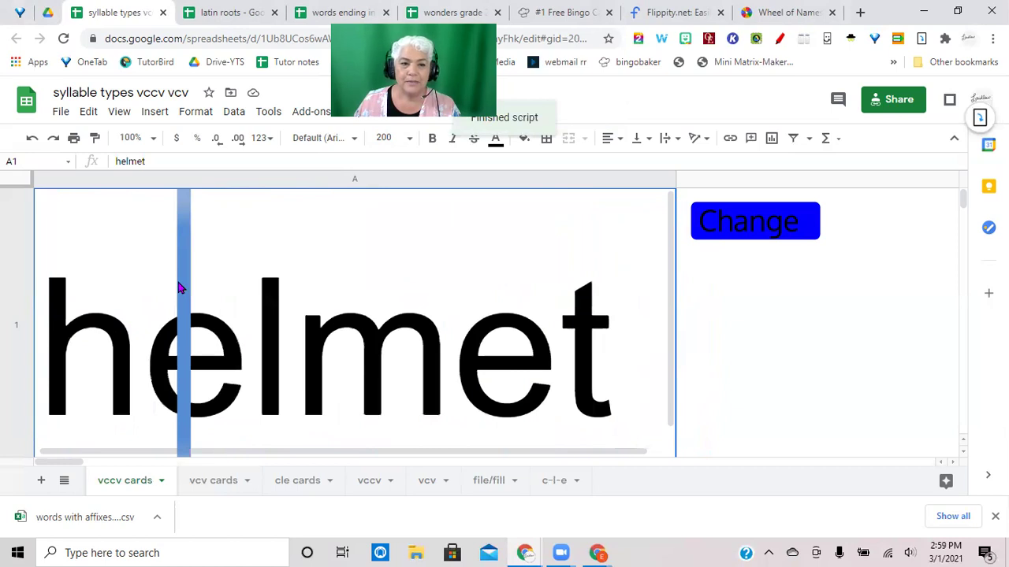
left_click_drag(198, 307, 202, 342)
left_click_drag(307, 265, 308, 402)
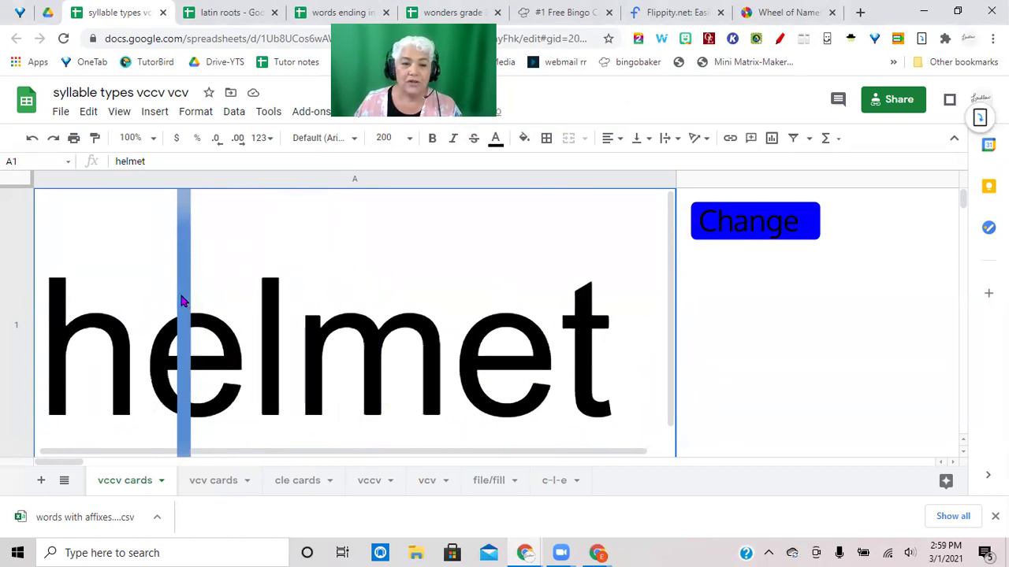
scroll(733, 339, "down", 5)
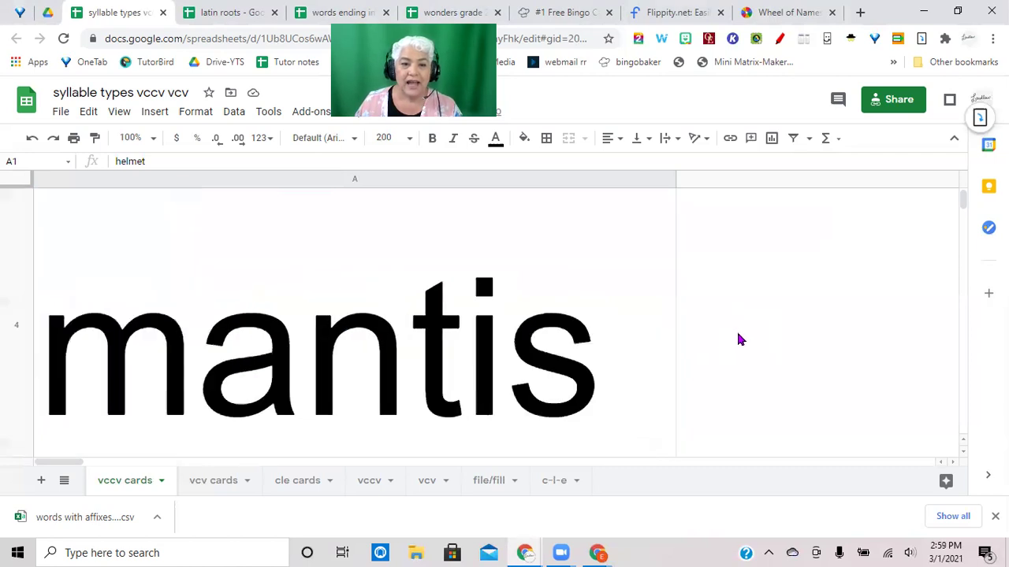
scroll(730, 342, "up", 5)
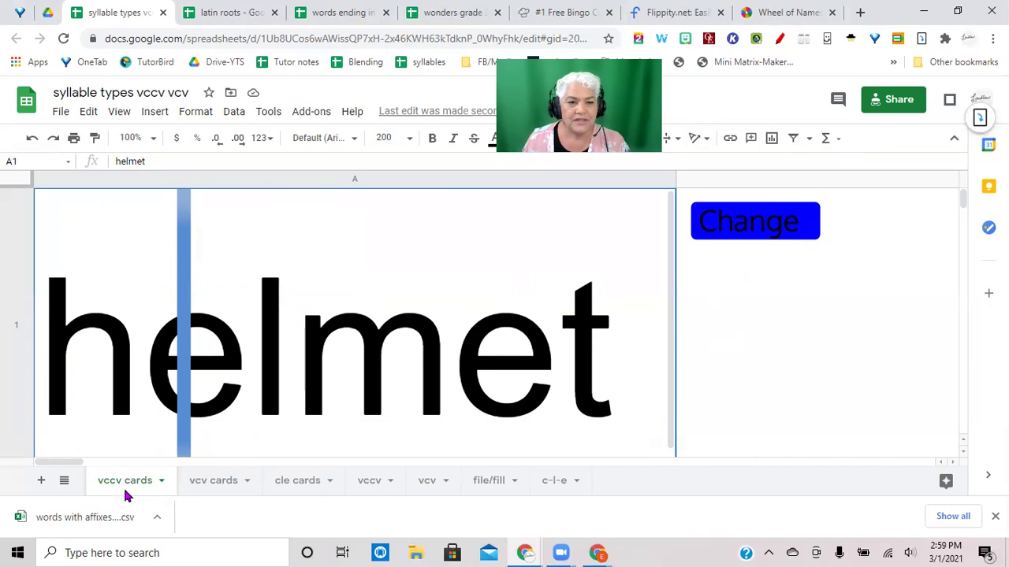
Open the vcv cards sheet and move the divider bar past the end of the word panic.
left_click(210, 484)
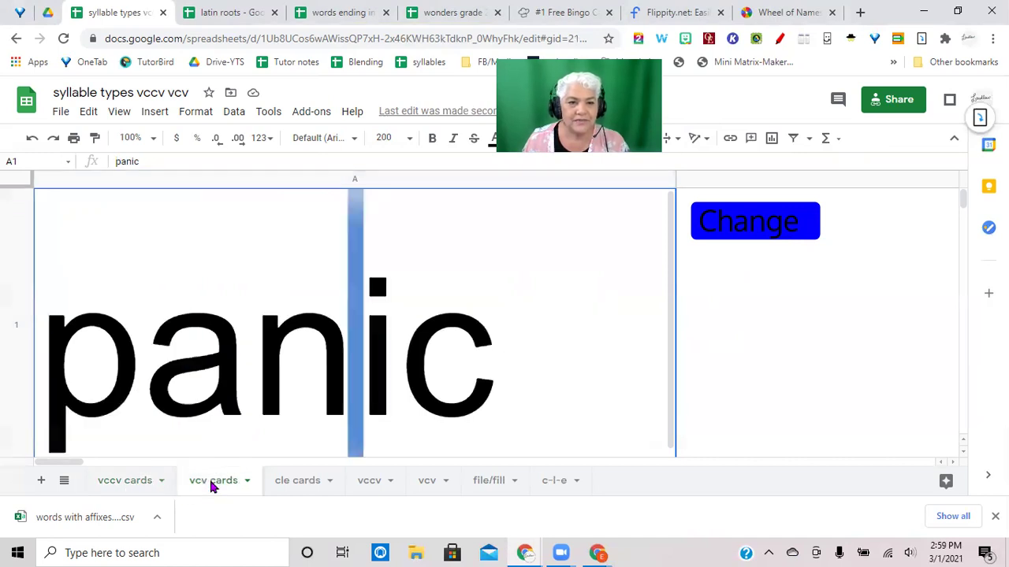
left_click(357, 270)
left_click_drag(357, 270, 554, 254)
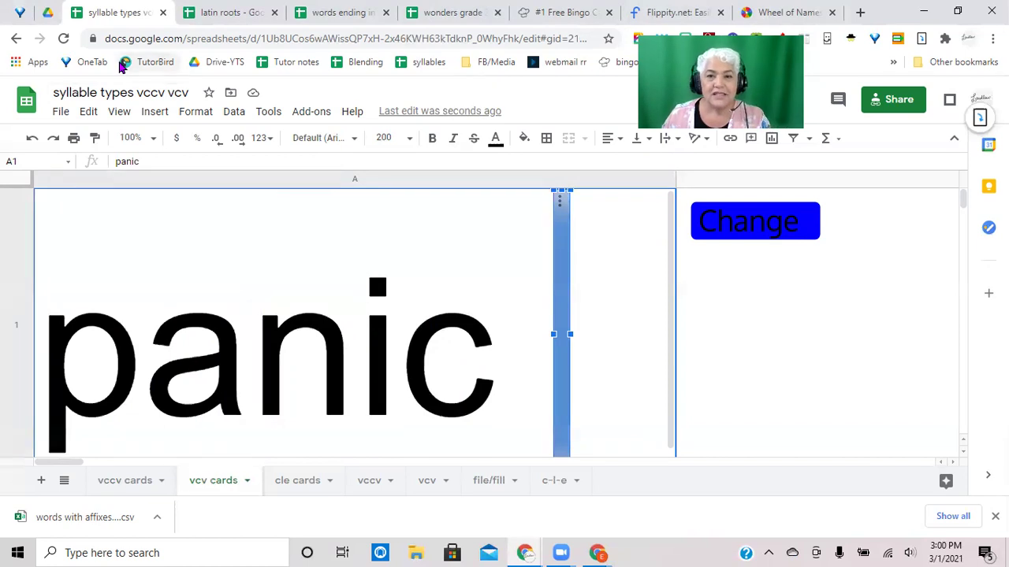
Switch to the latin roots spreadsheet and view the word cards on the bene, Ped/pod and audi/spec sheets.
left_click(229, 23)
scroll(465, 239, "down", 1)
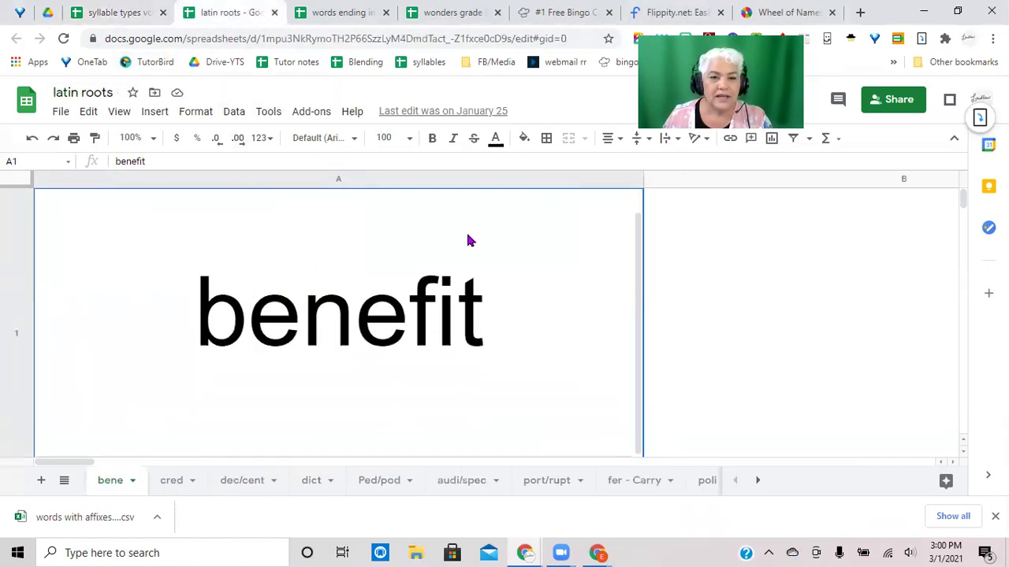
scroll(744, 262, "down", 4)
scroll(735, 263, "up", 4)
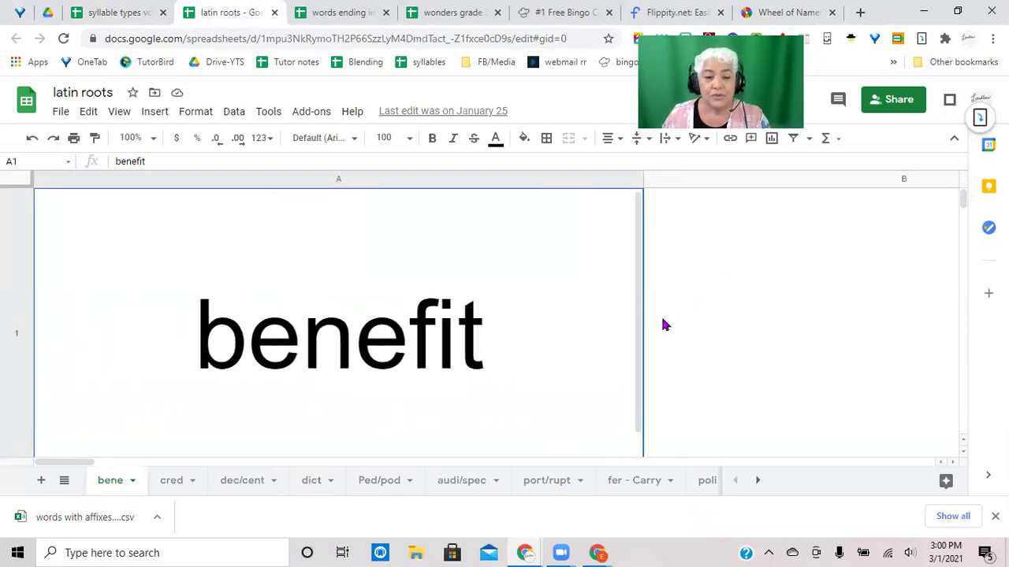
left_click(394, 493)
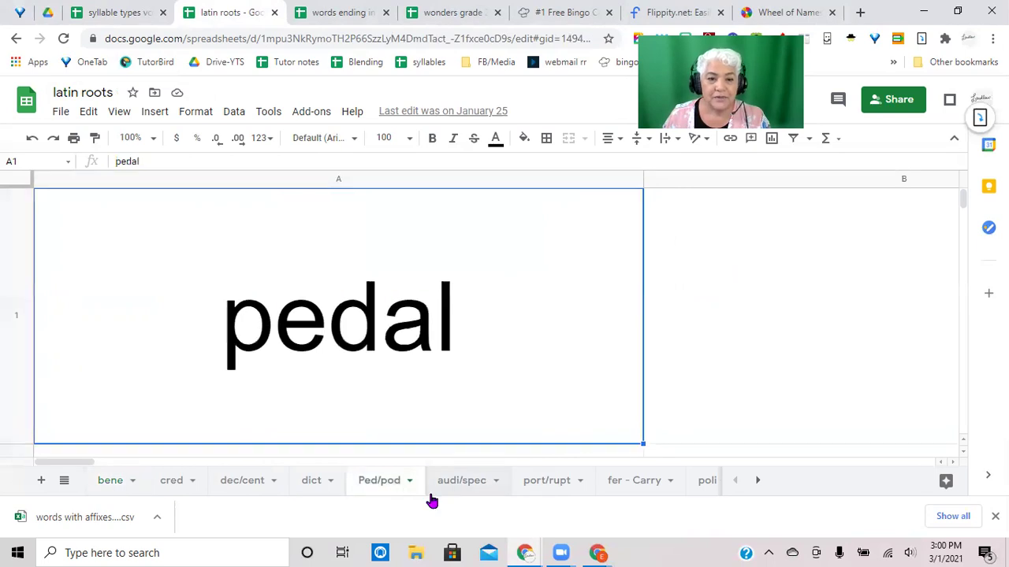
left_click(440, 487)
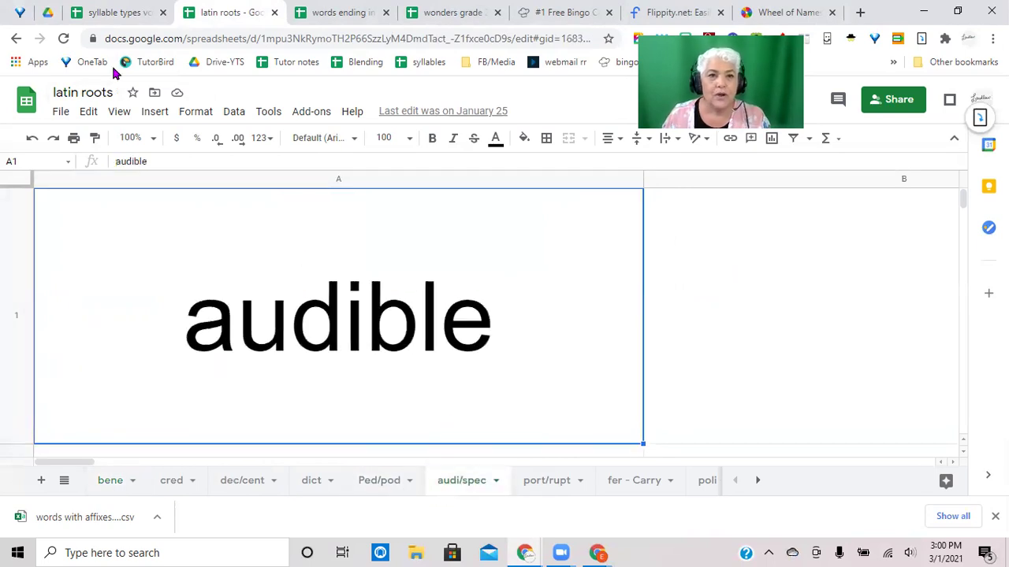
Switch to the wonders grade 2 spelling spreadsheet and view the enlarged word cards on Sheet2.
left_click(459, 16)
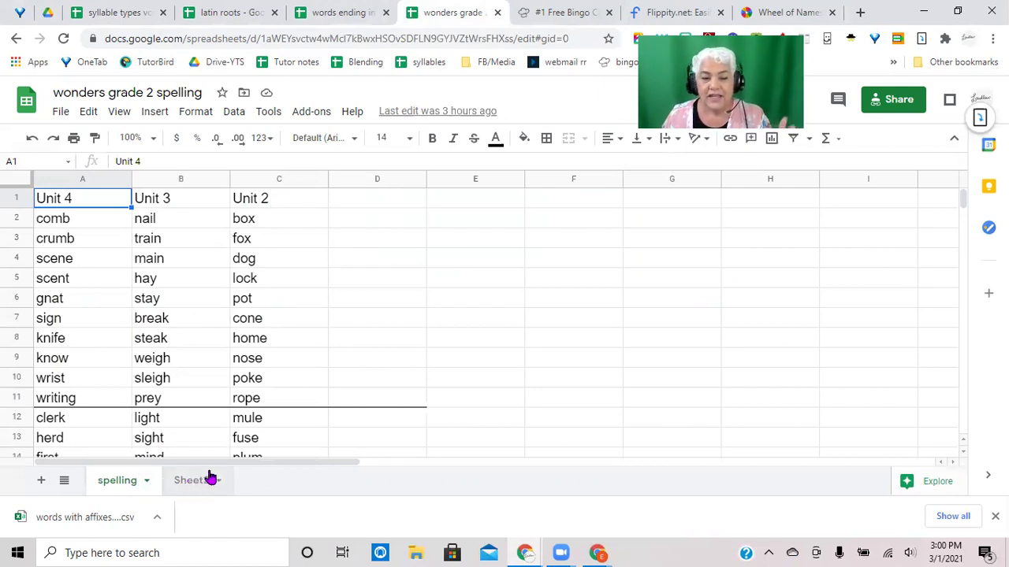
left_click(187, 492)
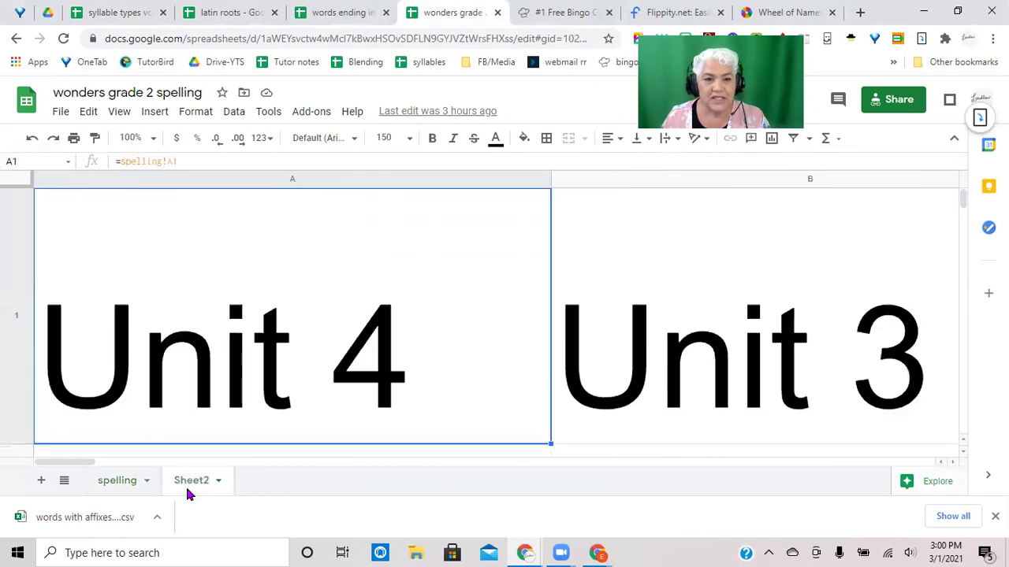
scroll(342, 313, "down", 6)
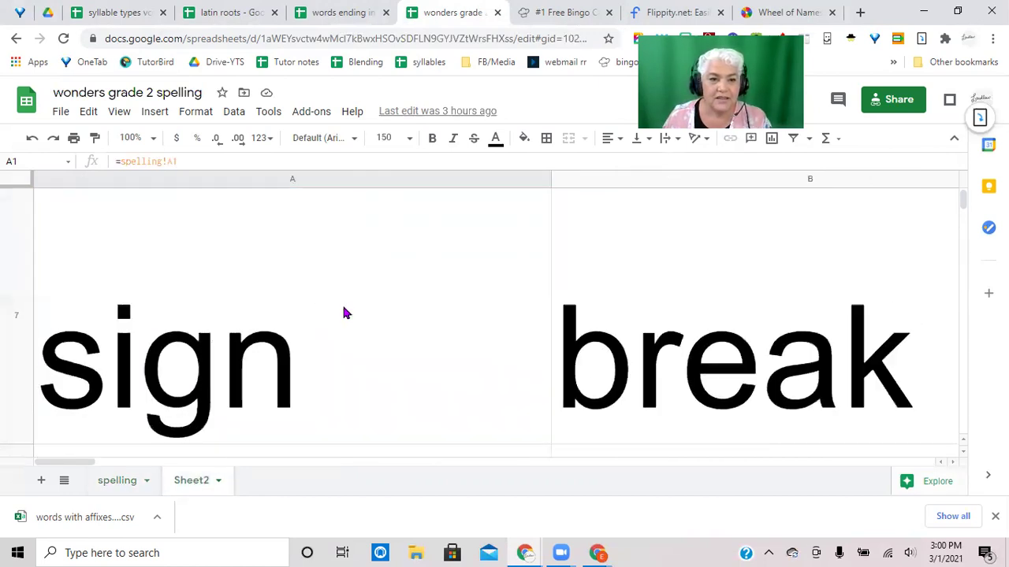
scroll(343, 313, "up", 6)
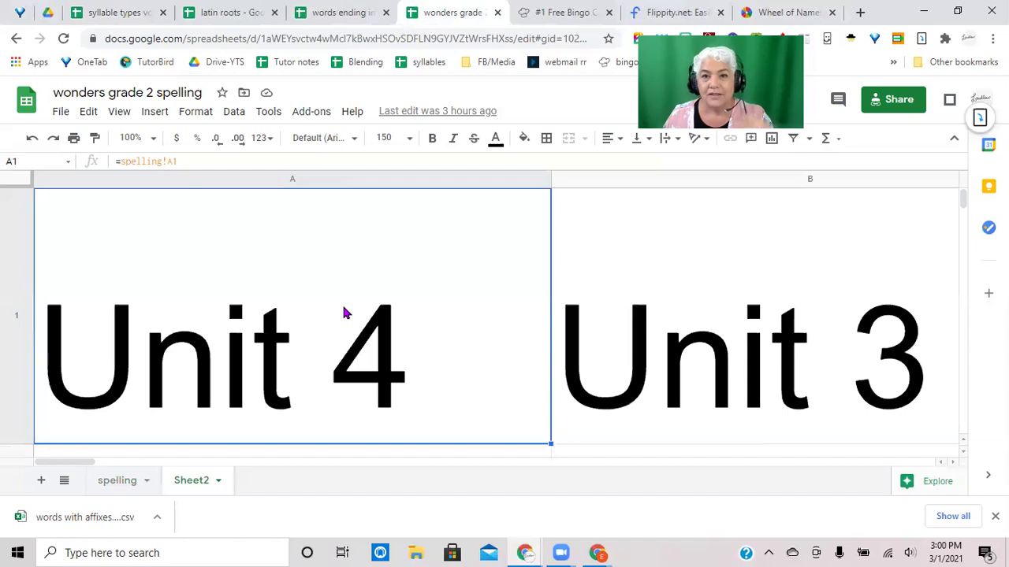
Switch to the words ending in ies spreadsheet and duplicate its list sheet.
left_click(335, 15)
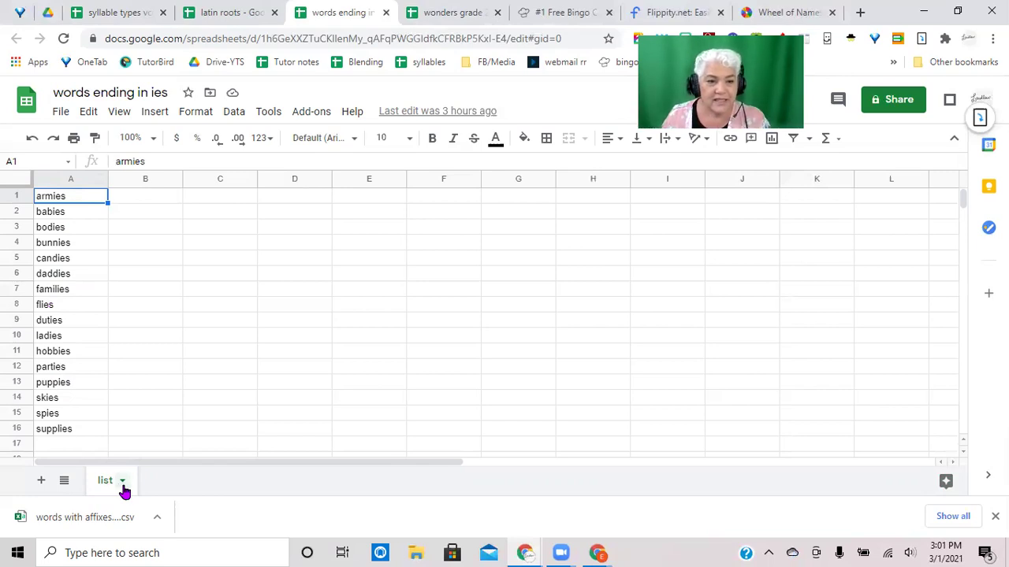
left_click(123, 487)
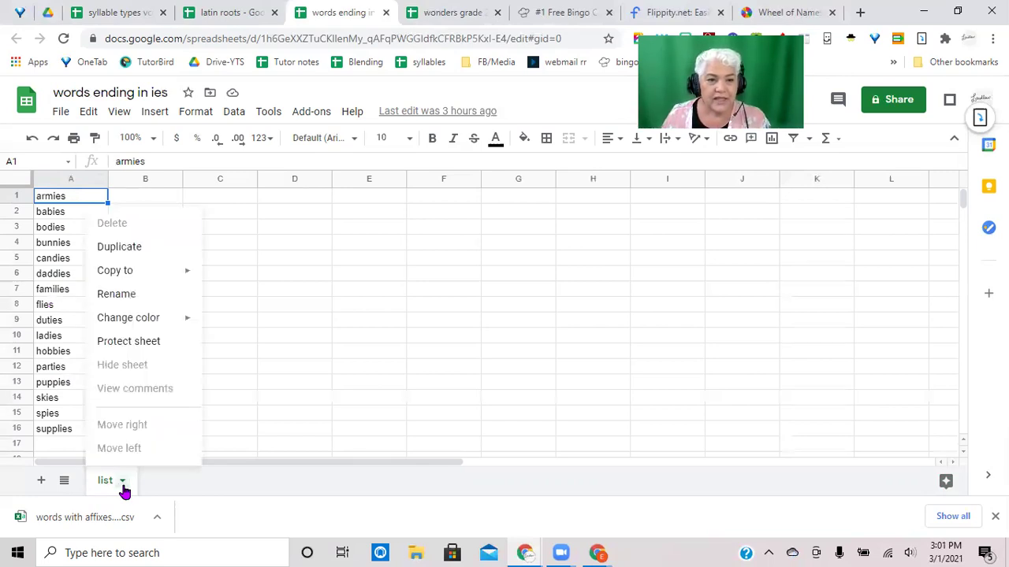
left_click(144, 247)
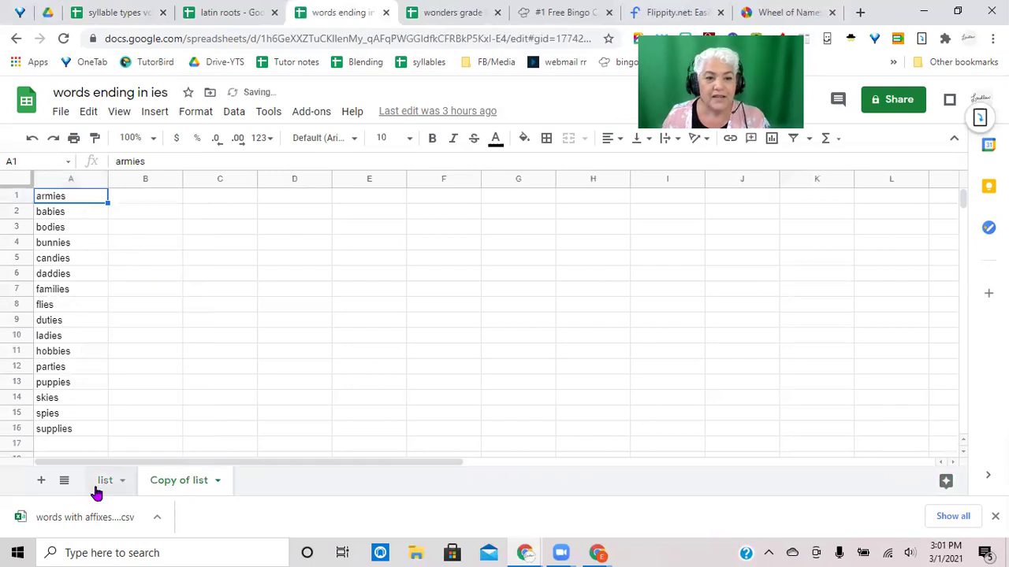
Rename the duplicated list sheet as cards.
right_click(173, 489)
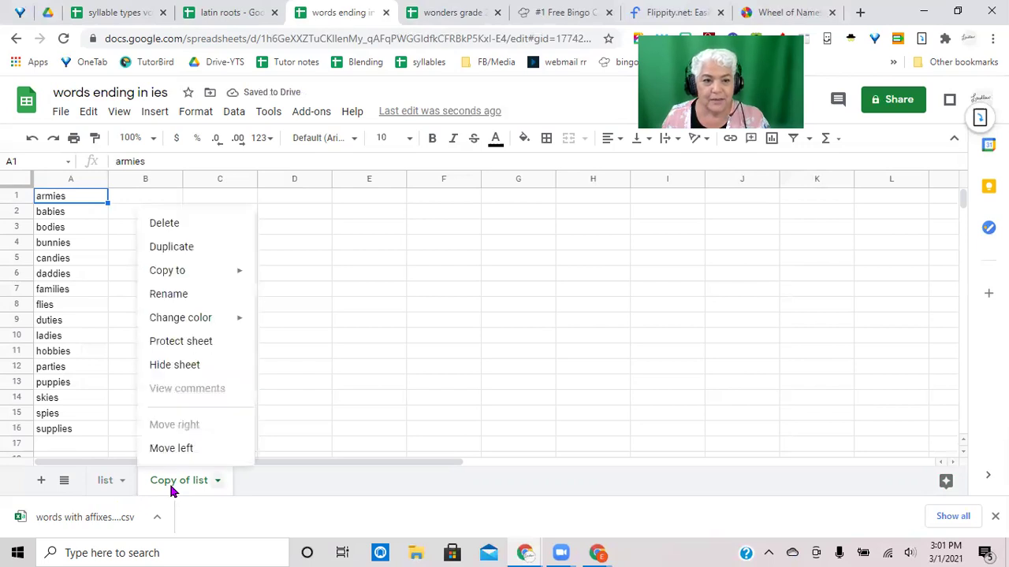
left_click(204, 296)
key("BackSpace")
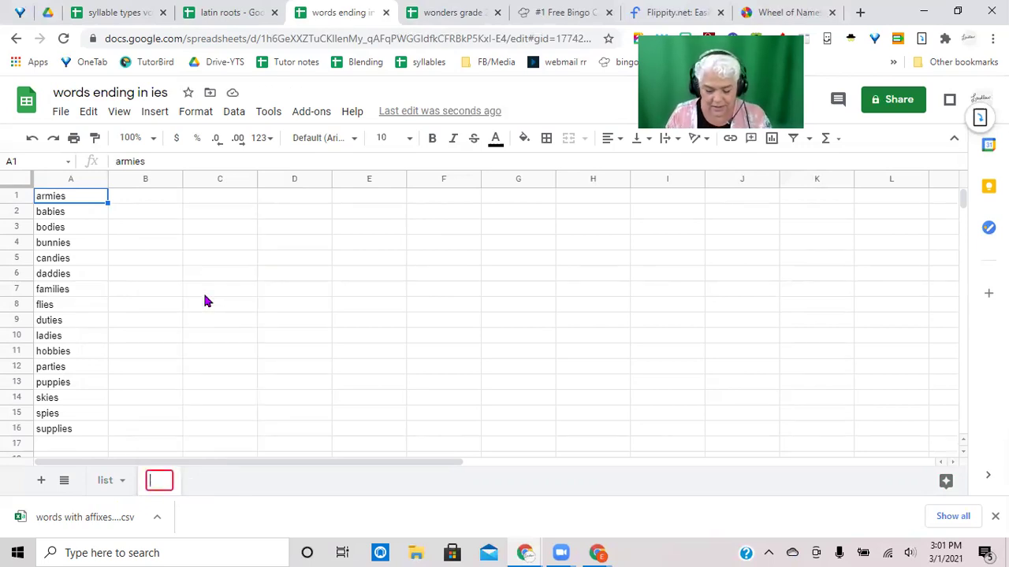
type("cards")
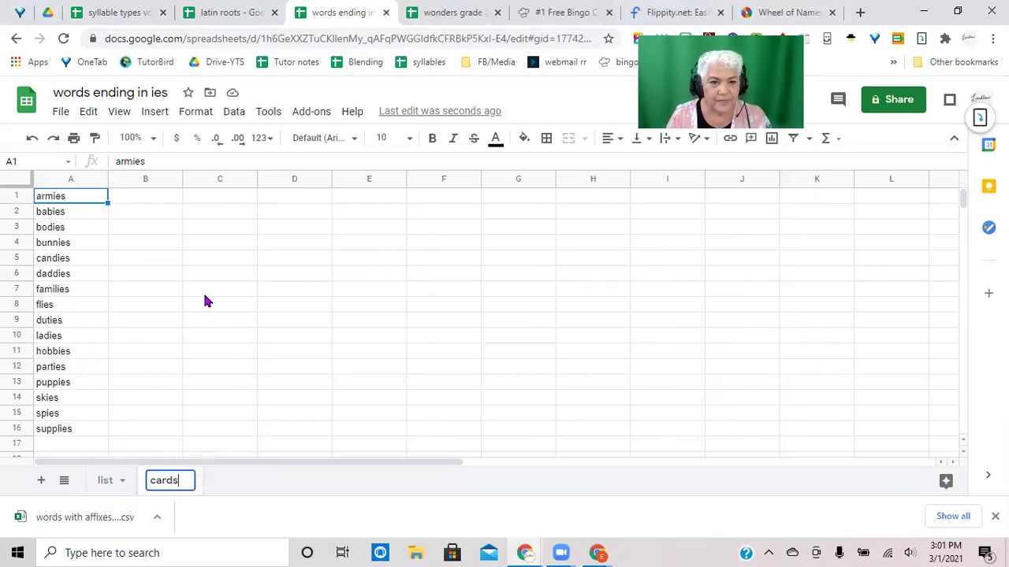
key("Return")
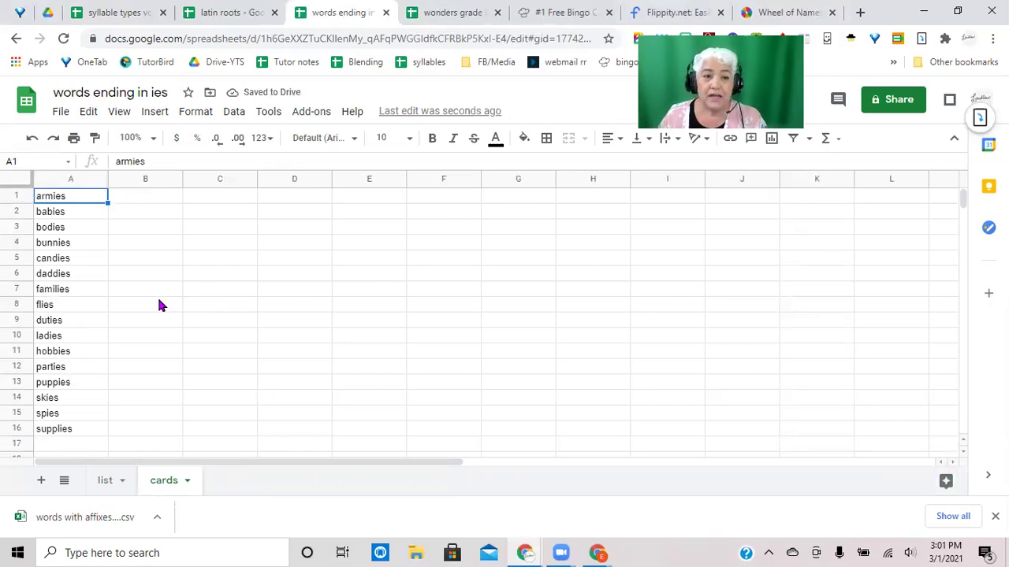
Select the entire cards sheet and enlarge all its columns and rows so one cell nearly fills the view.
left_click(22, 185)
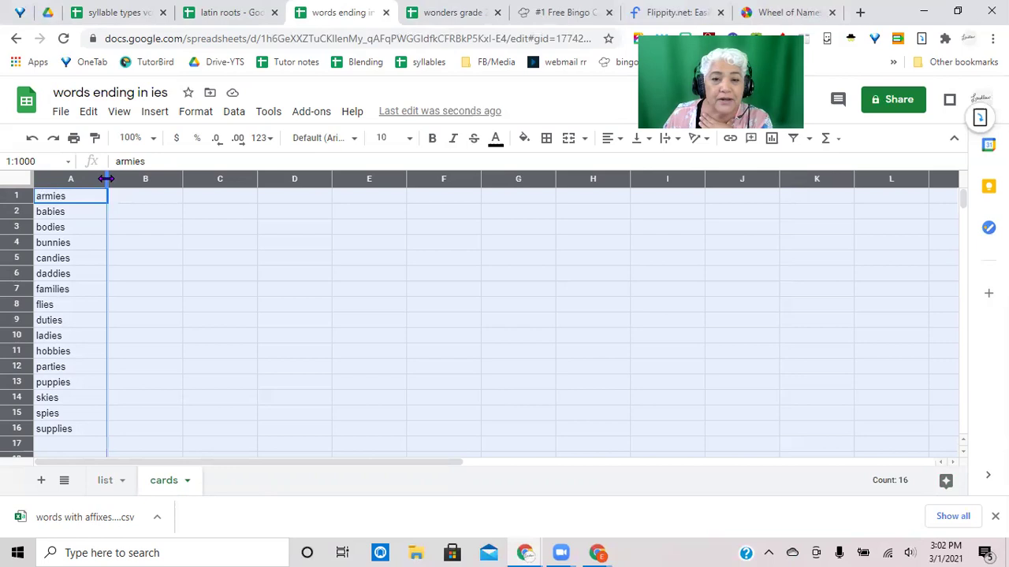
left_click_drag(109, 182, 651, 202)
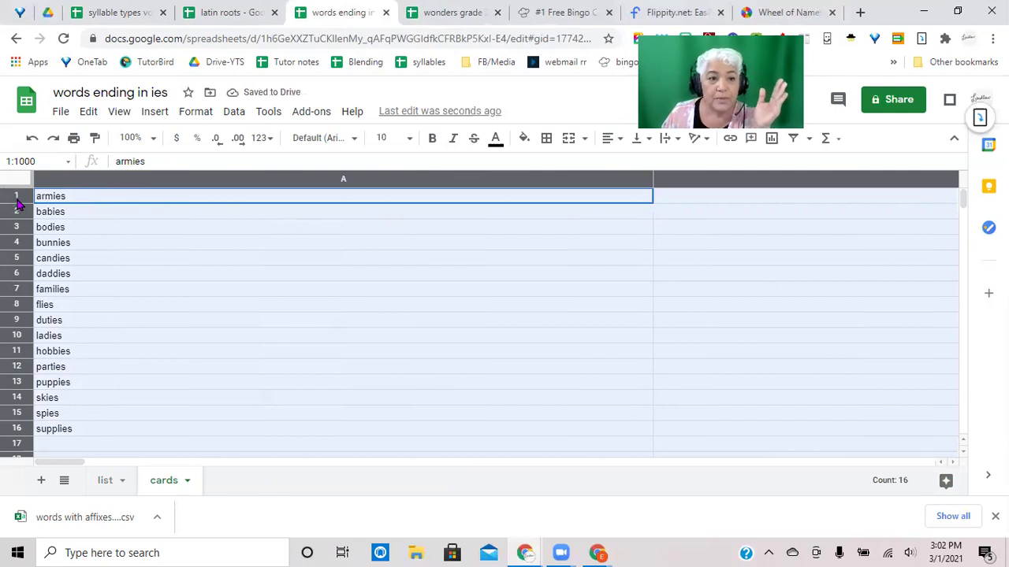
left_click_drag(14, 204, 3, 421)
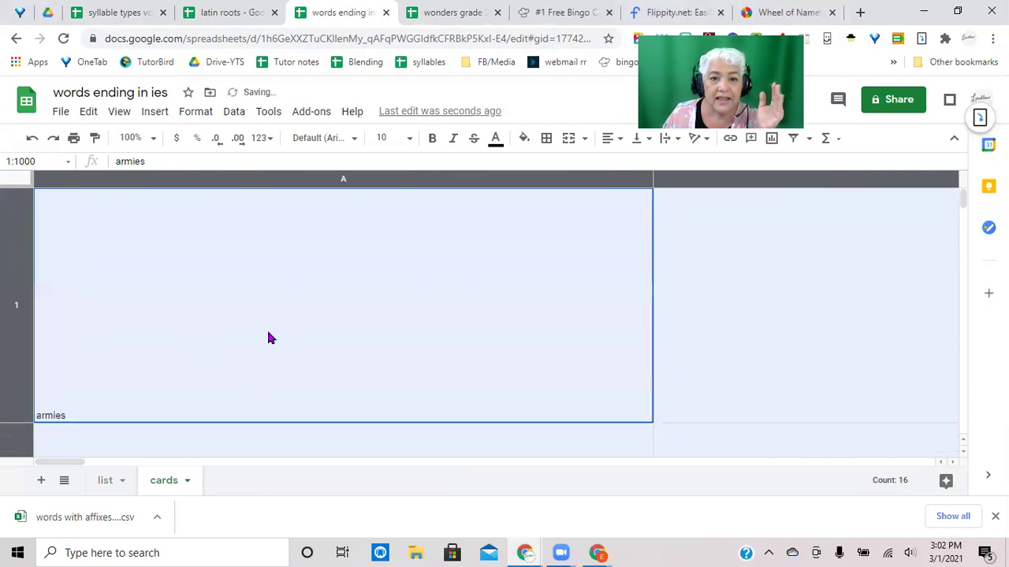
Set the font of the whole cards sheet to Comic Sans MS.
left_click(318, 146)
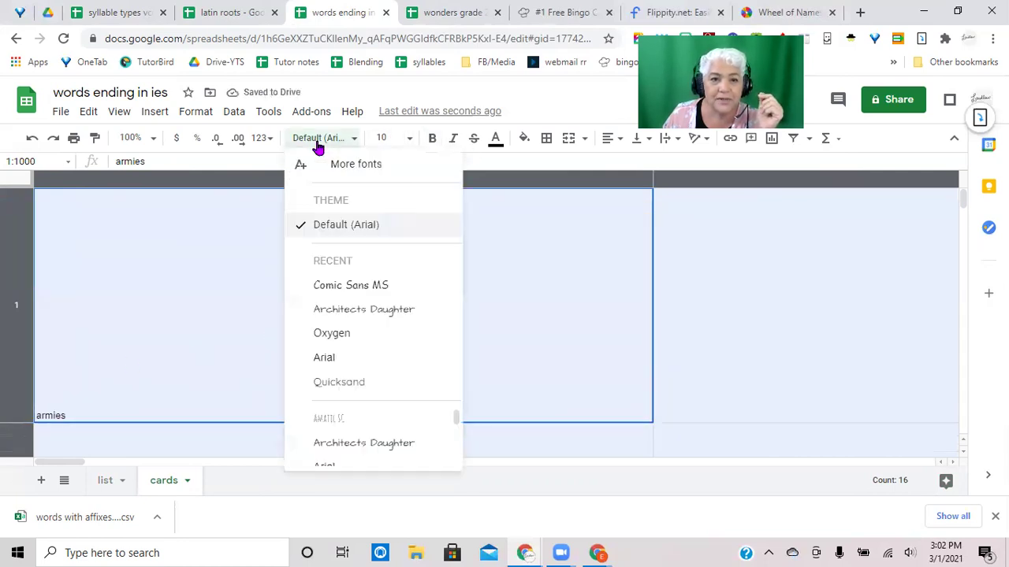
left_click(335, 296)
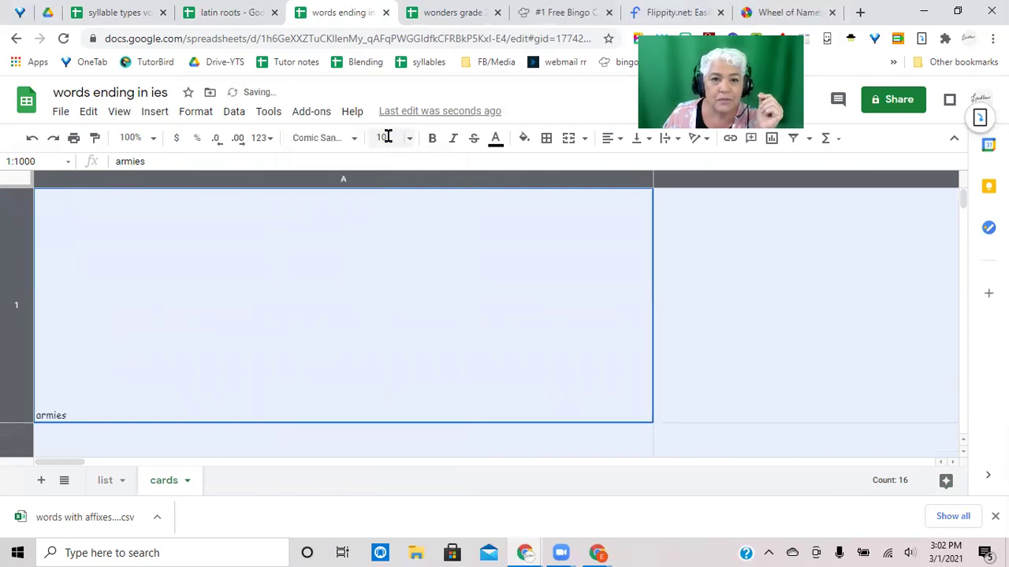
Set the font size of the whole cards sheet to 175.
left_click(383, 138)
key("BackSpace")
type("17")
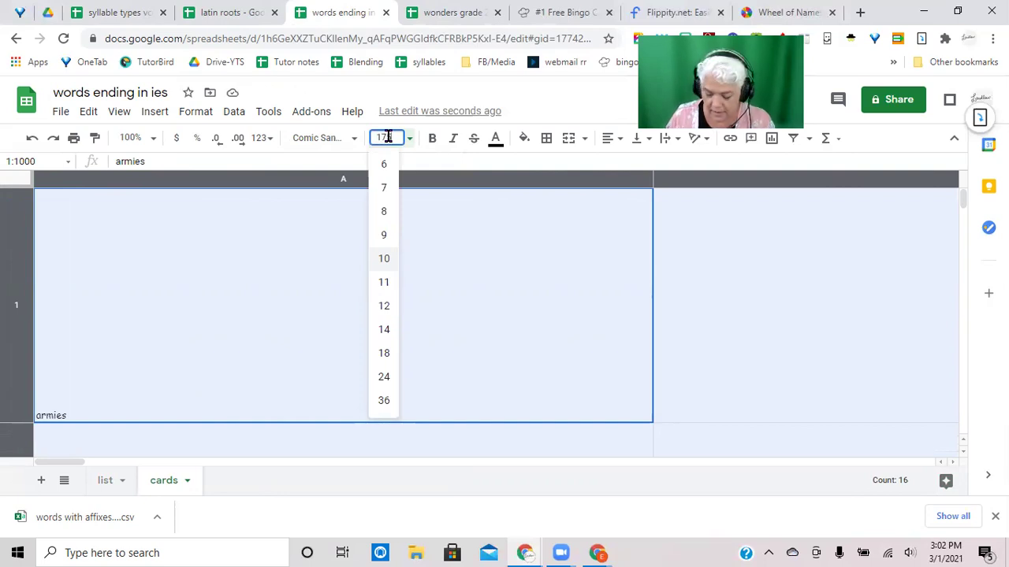
key("Return")
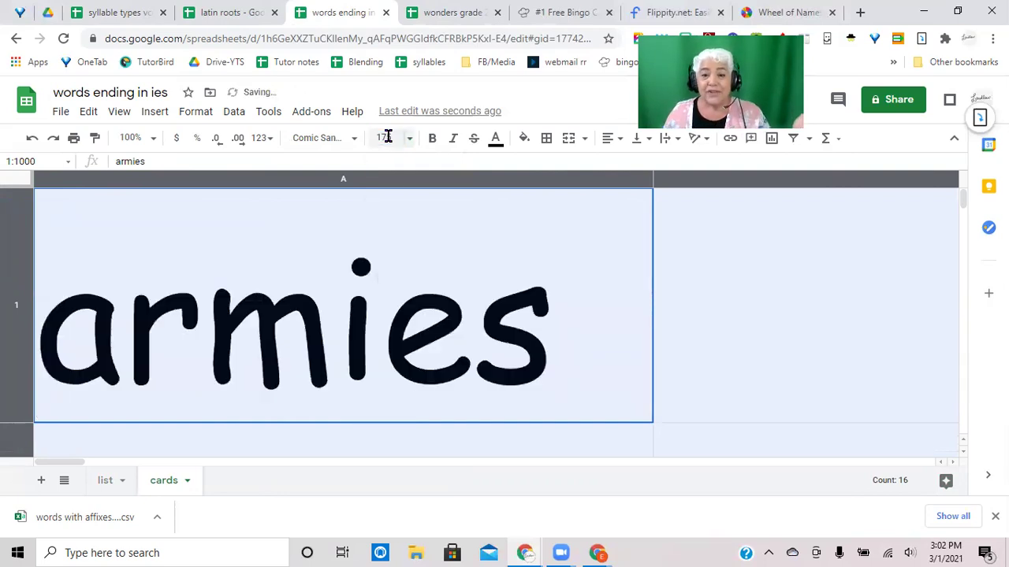
left_click(785, 301)
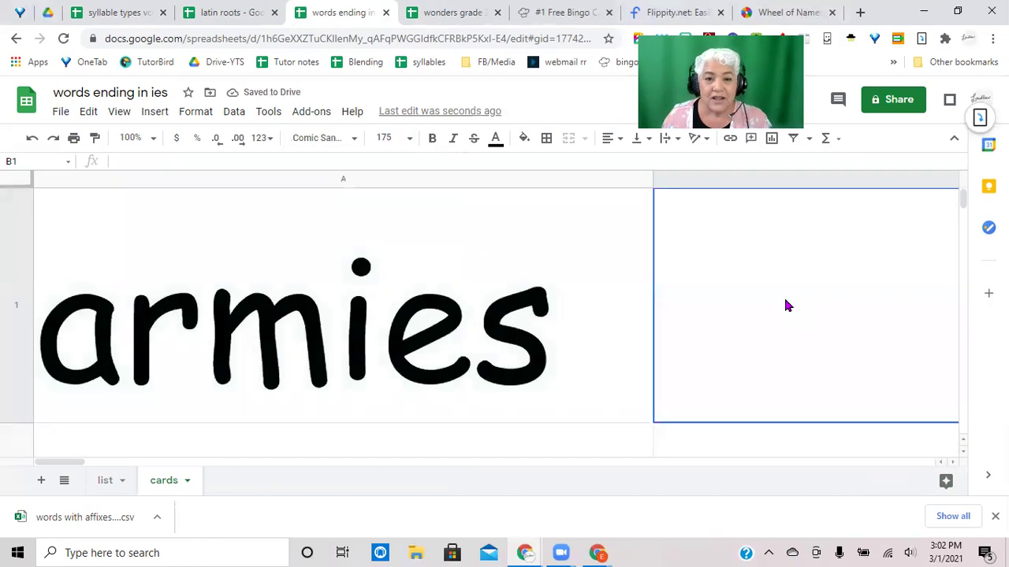
Look through the enlarged word cards in column A and return to the first card.
scroll(785, 304, "down", 5)
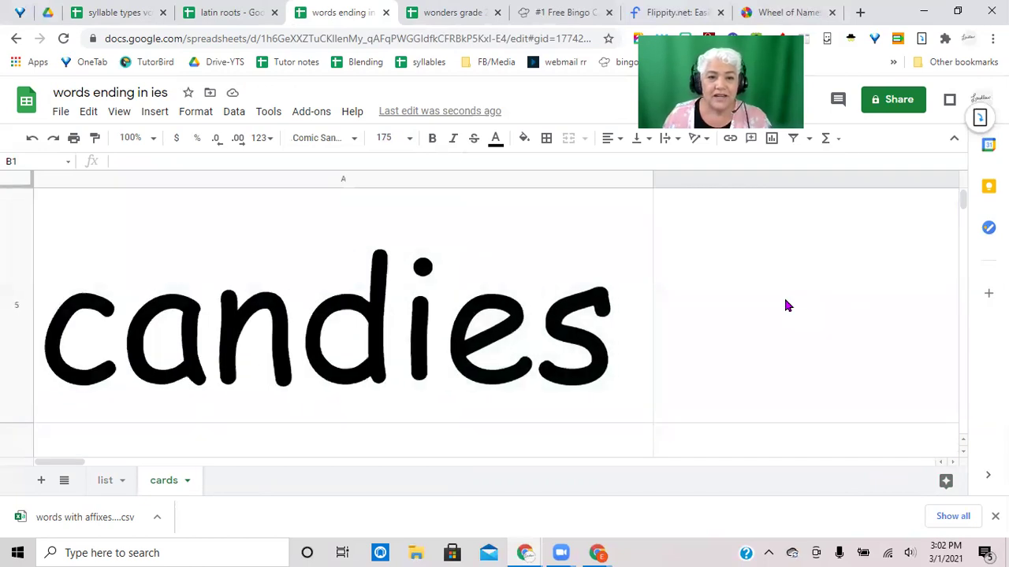
scroll(786, 306, "down", 3)
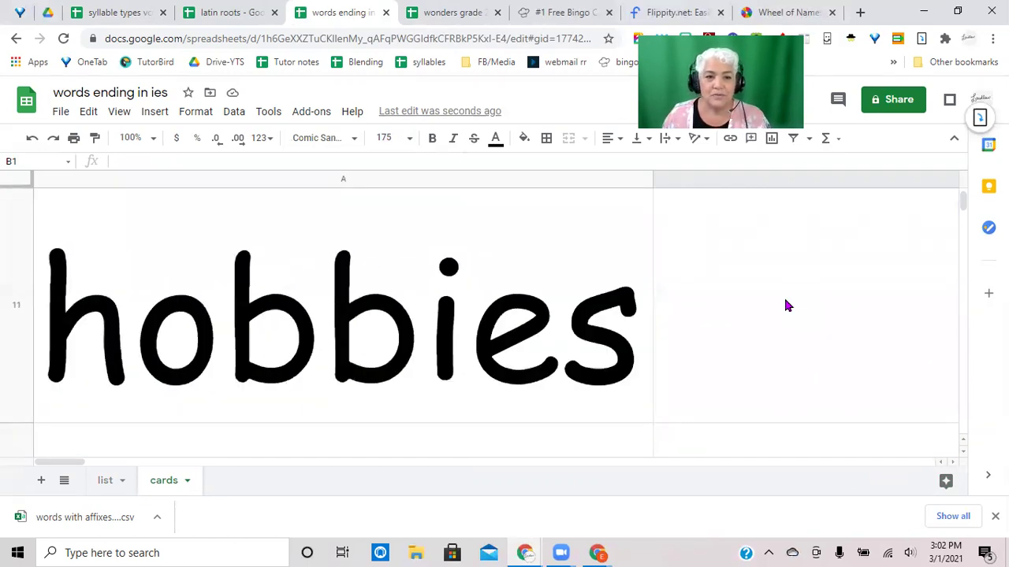
scroll(785, 306, "up", 1)
scroll(786, 306, "up", 3)
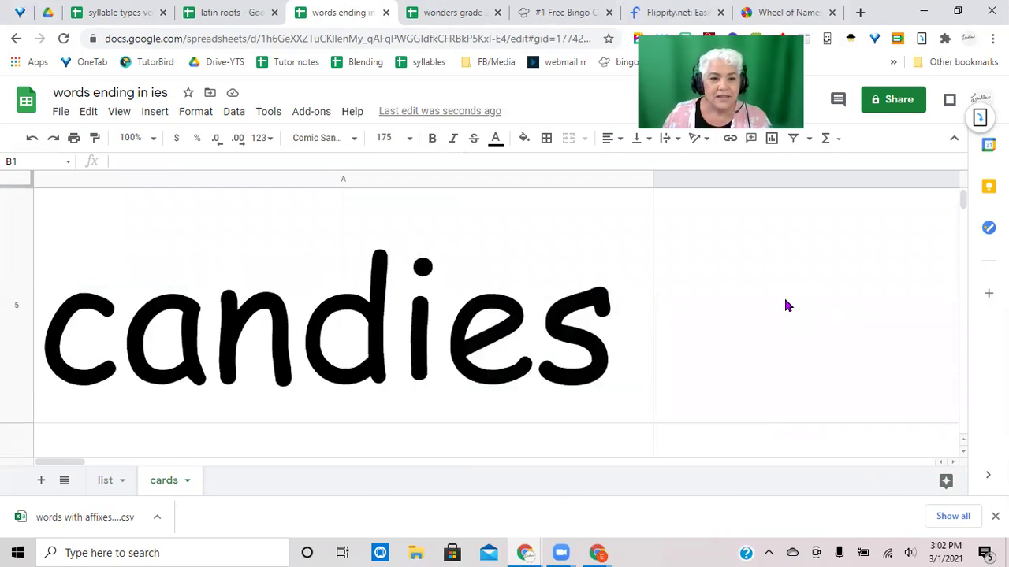
scroll(785, 305, "down", 1)
scroll(786, 306, "down", 6)
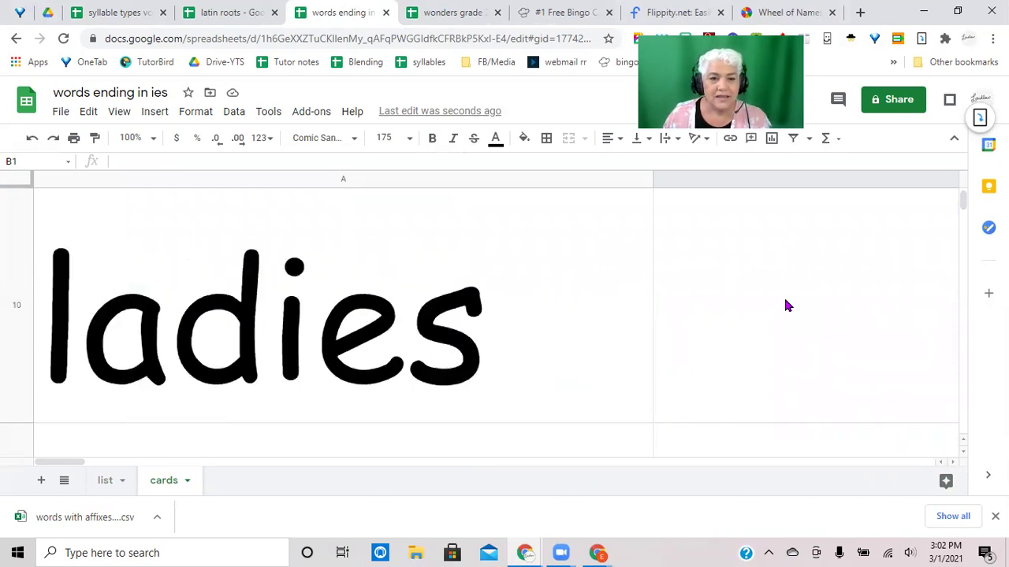
scroll(786, 306, "up", 9)
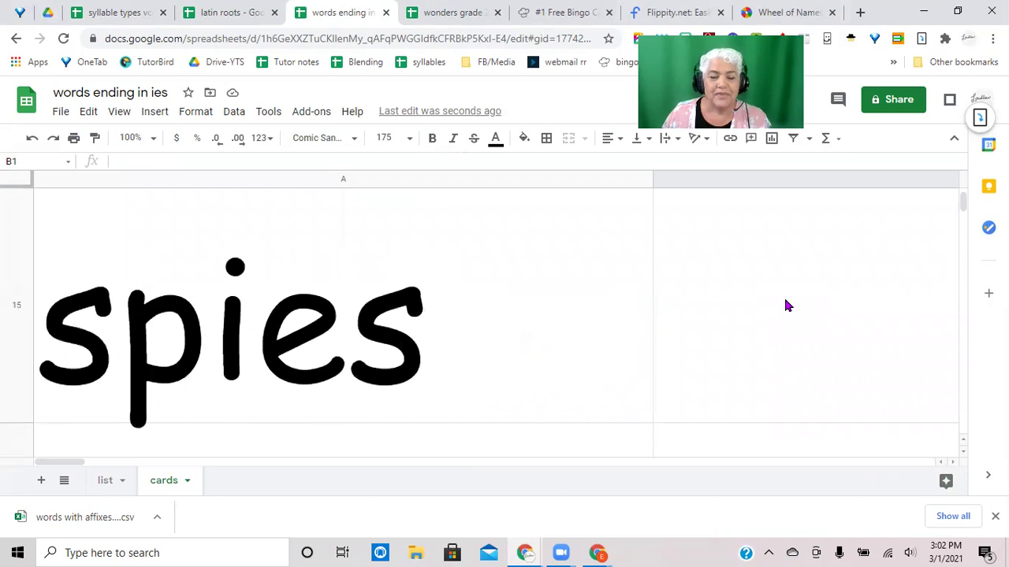
scroll(785, 306, "up", 2)
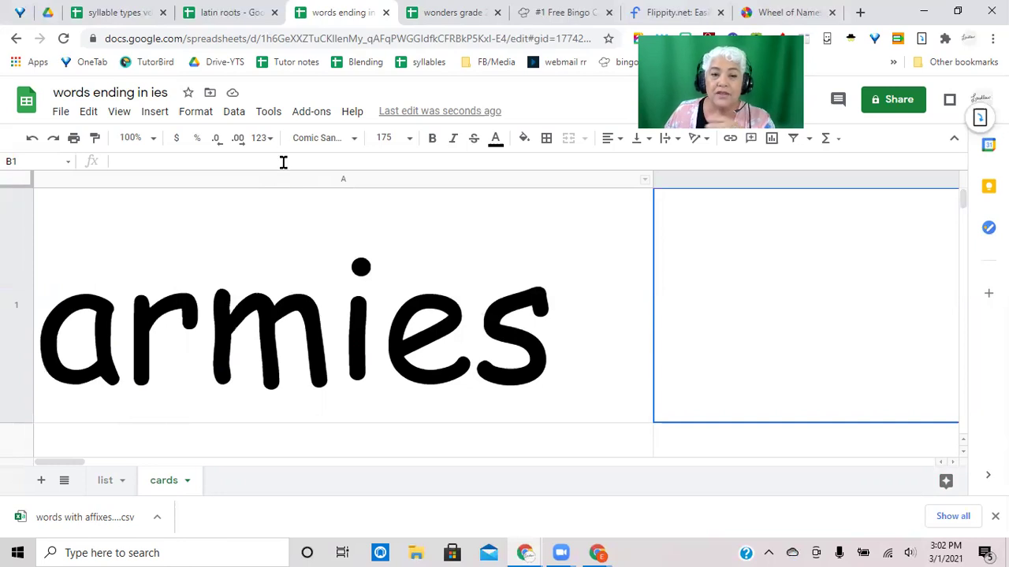
left_click(150, 115)
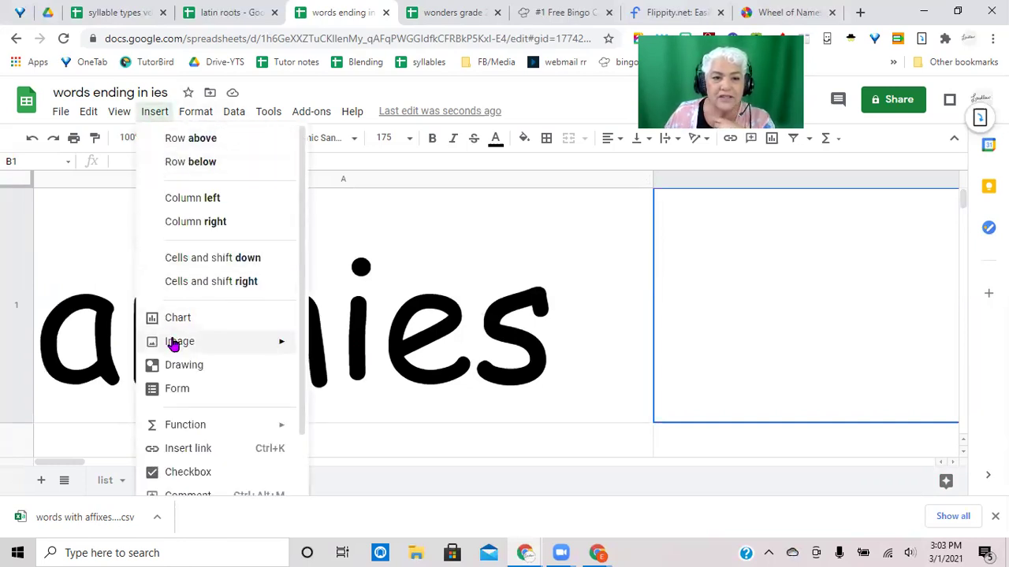
mouse_move(180, 347)
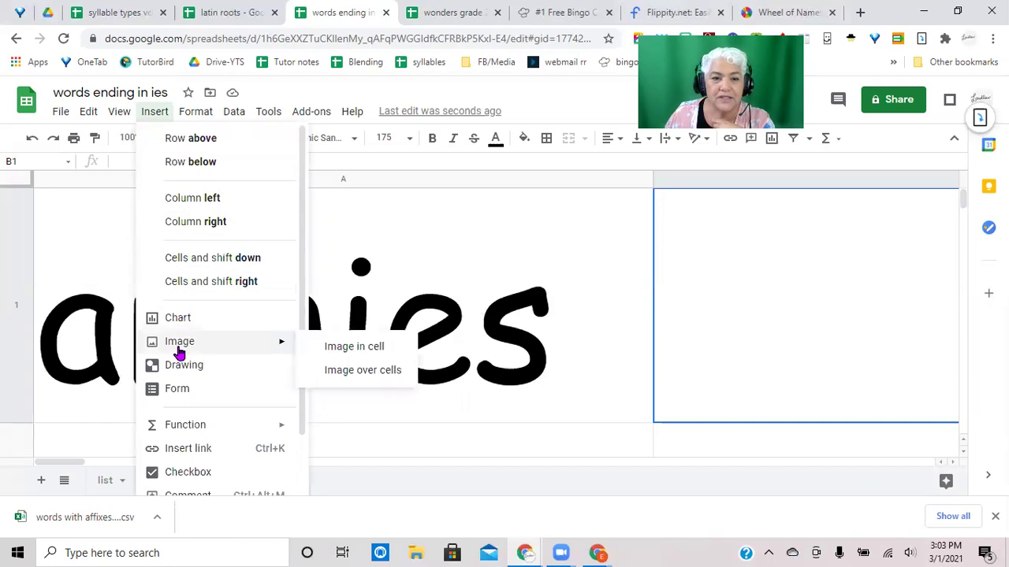
left_click(357, 373)
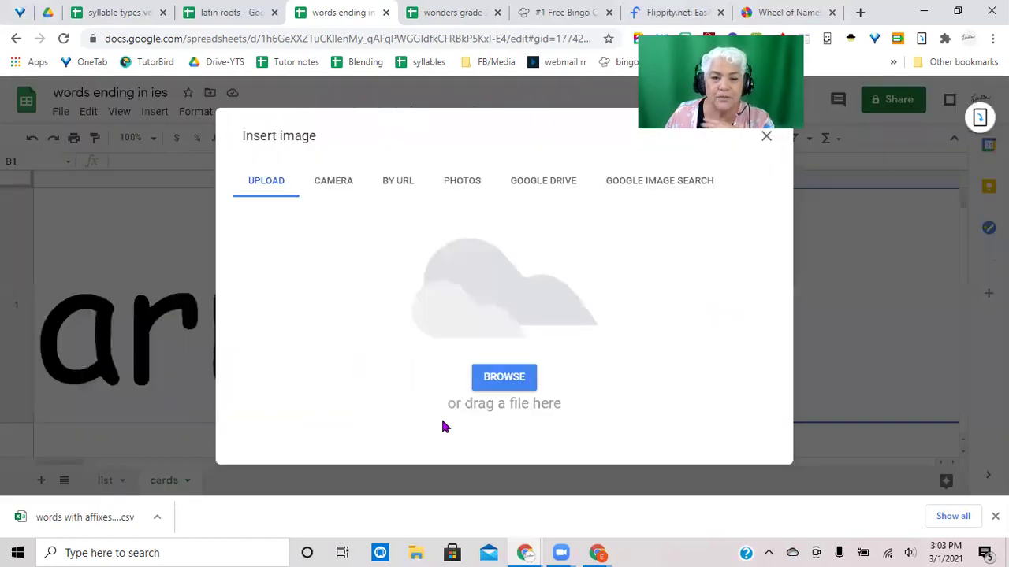
left_click(657, 183)
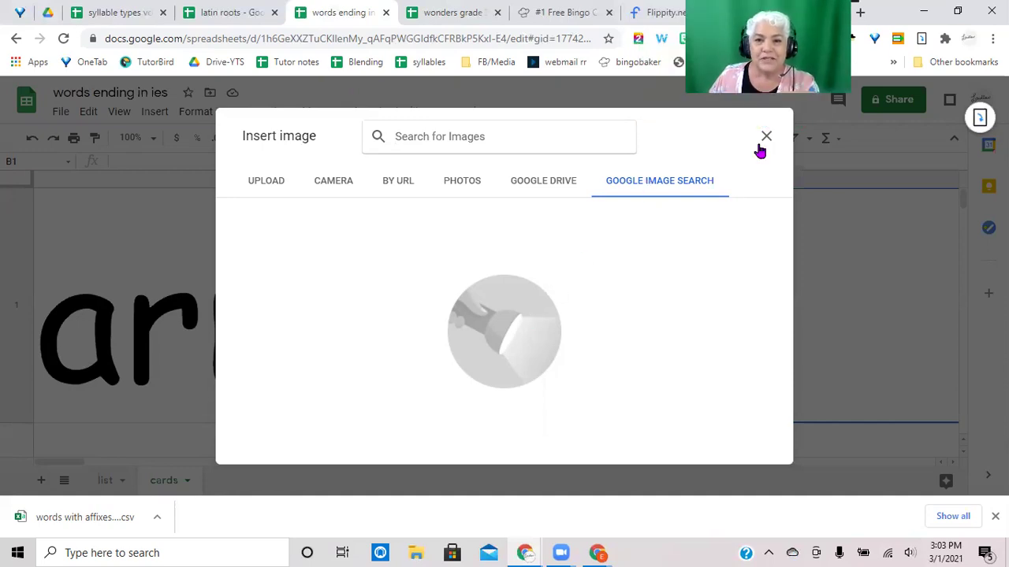
left_click(765, 137)
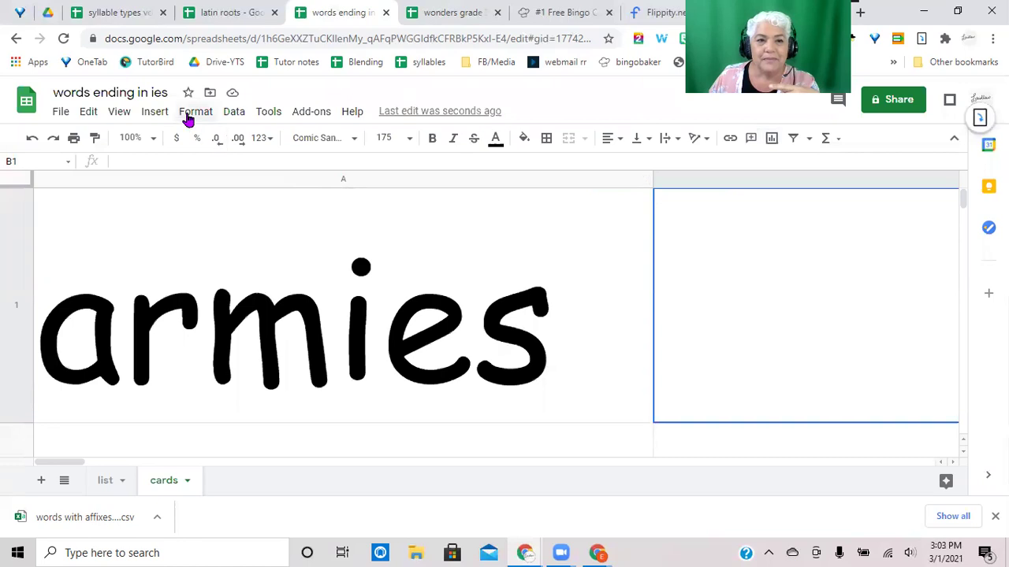
Start a new drawing with a large rectangular text box and fill it with solid cornflower blue.
left_click(154, 114)
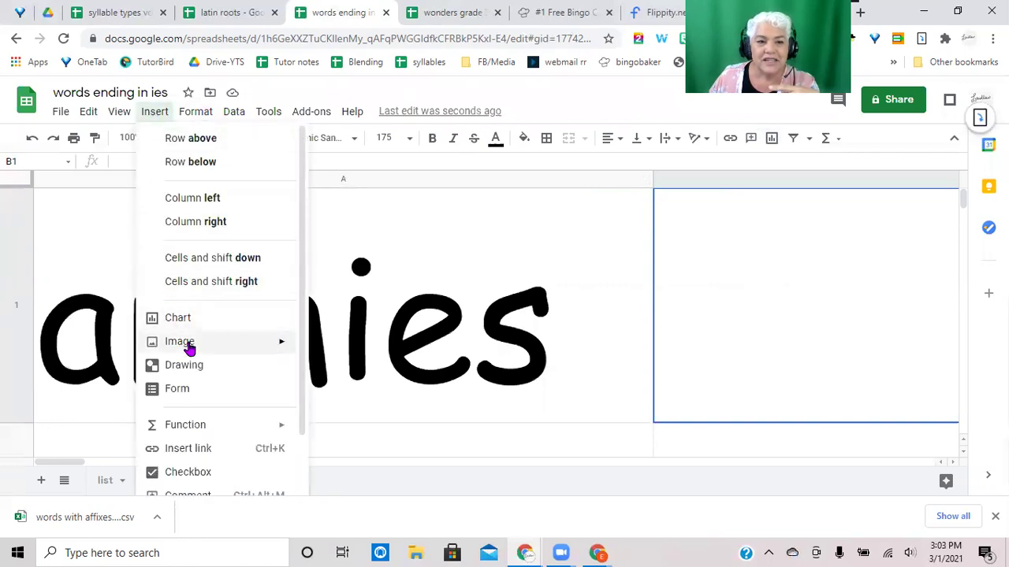
left_click(197, 367)
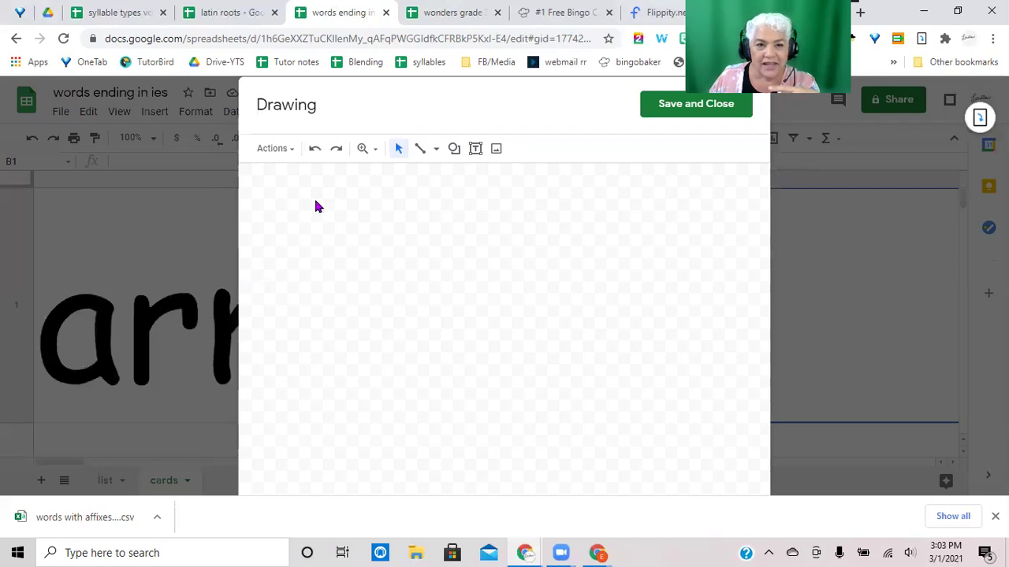
left_click(475, 150)
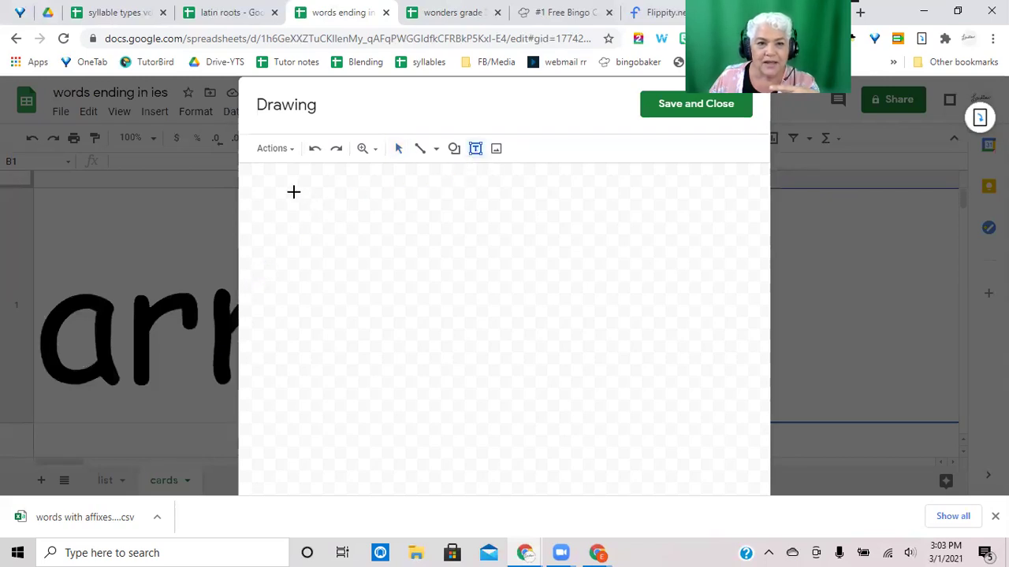
left_click_drag(295, 193, 611, 399)
left_click(522, 151)
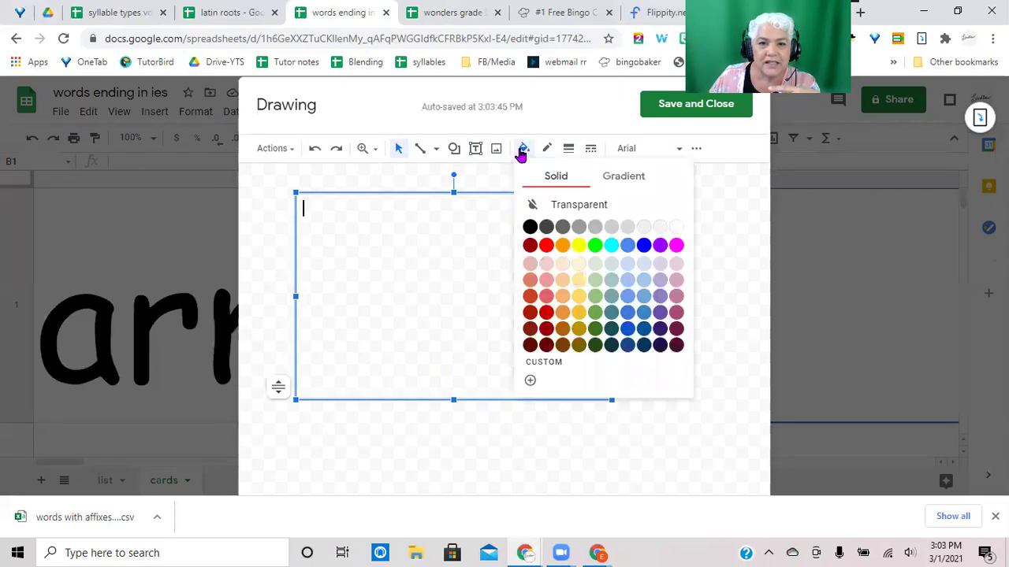
left_click(629, 248)
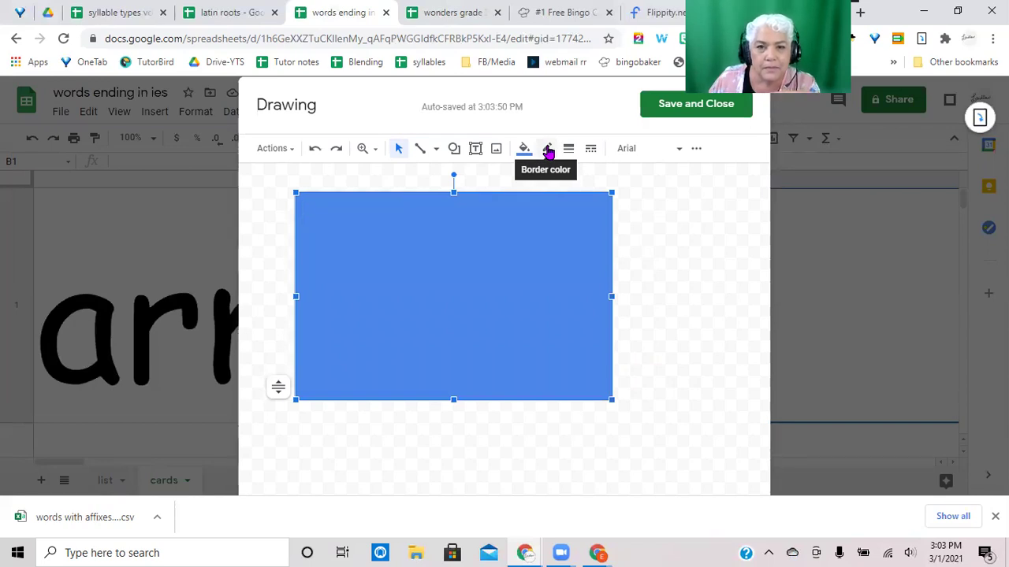
Set the blue text box's font to Comic Sans MS and enter the letter y in it.
left_click(656, 154)
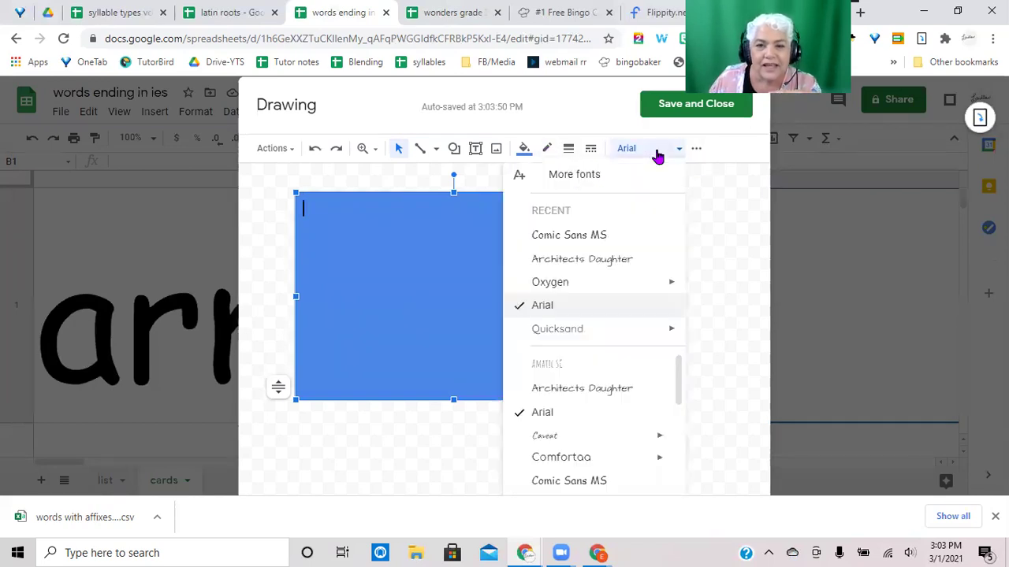
left_click(599, 239)
left_click(694, 150)
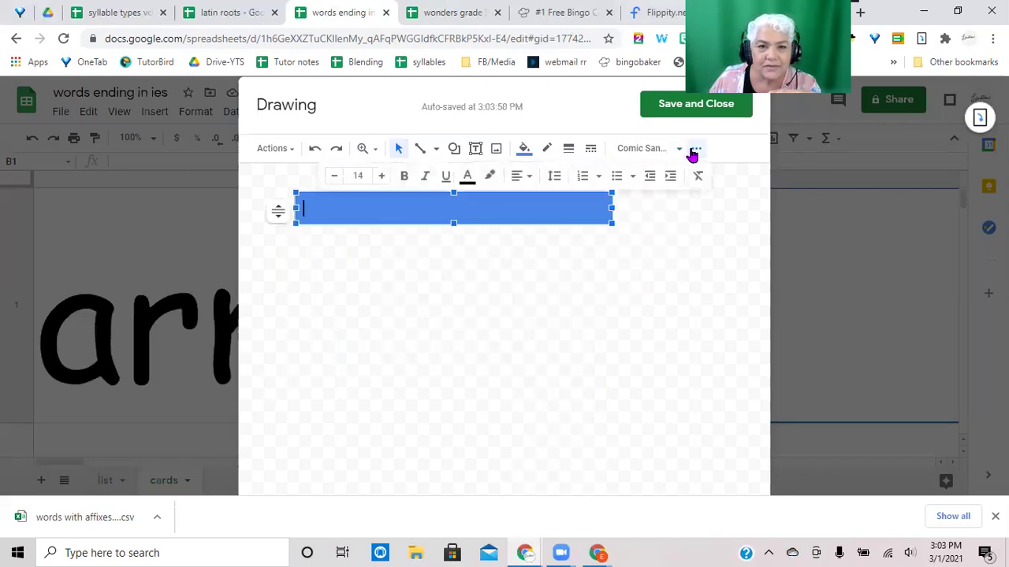
left_click(362, 175)
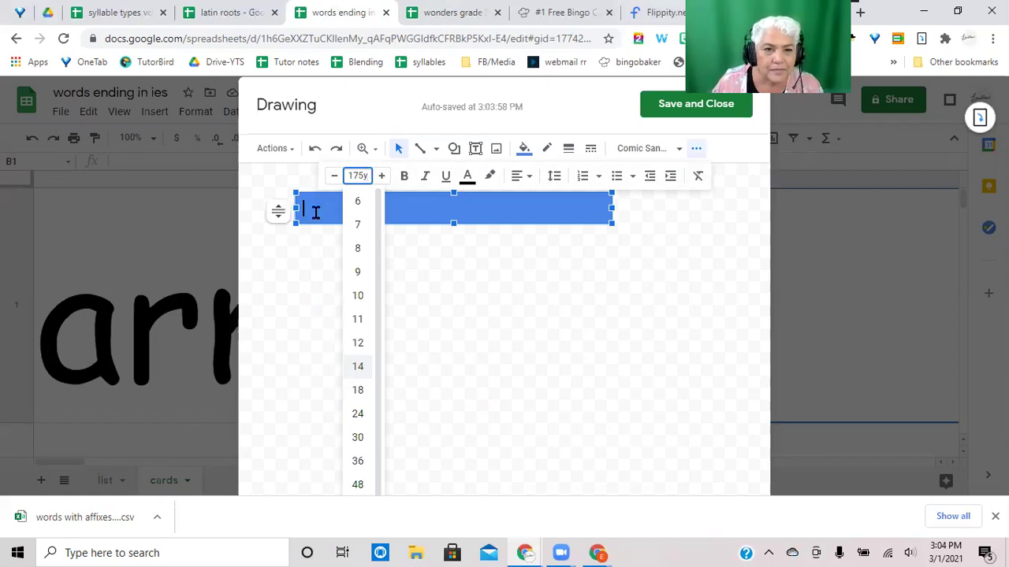
left_click(314, 211)
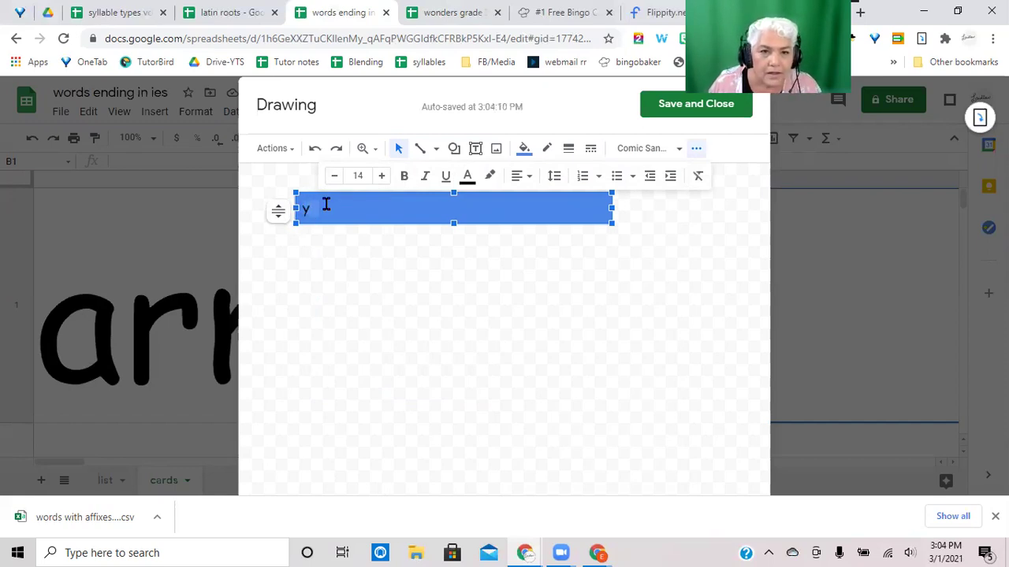
left_click(654, 152)
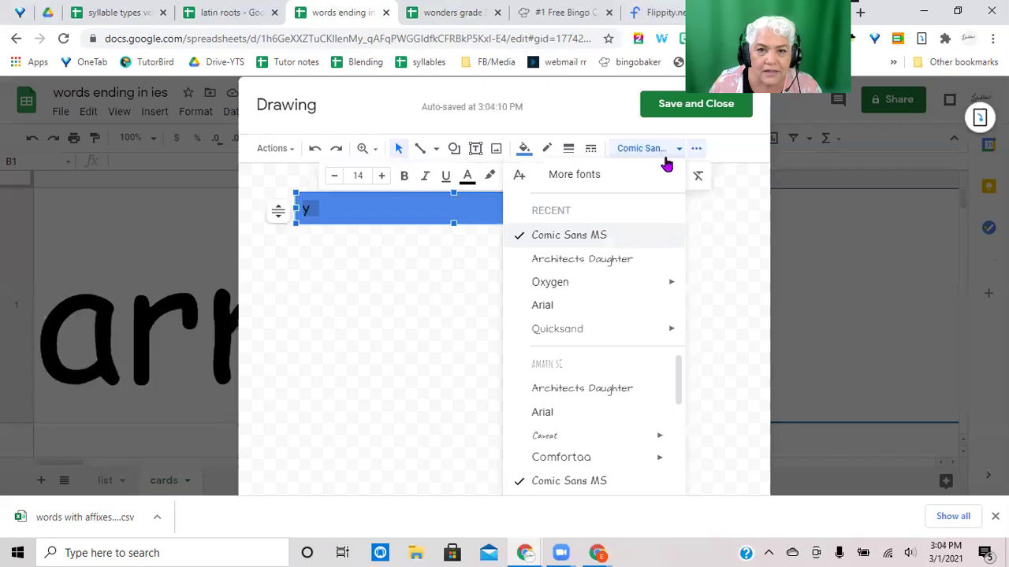
left_click(601, 236)
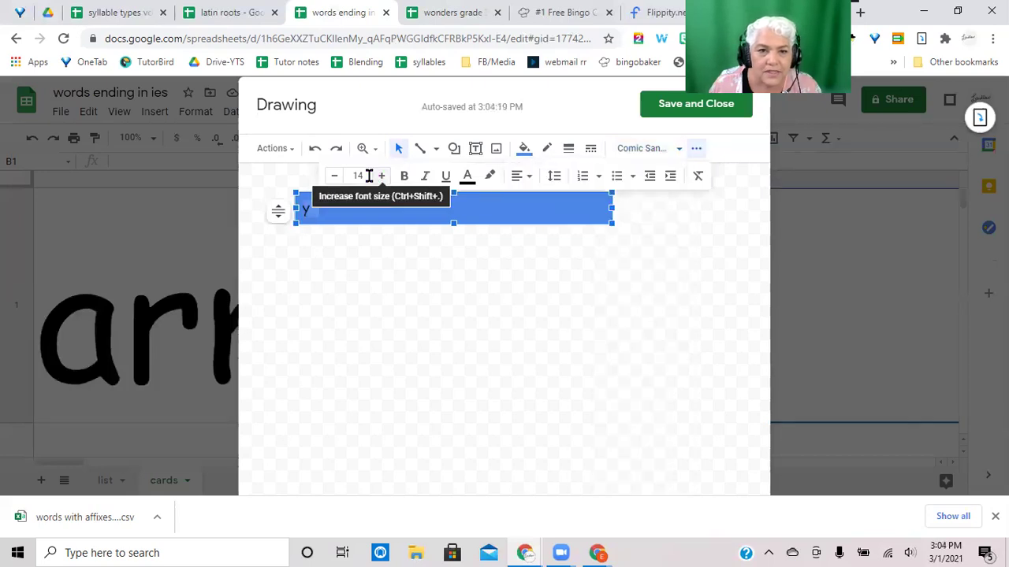
Set the letter y's font size to 175 and save the drawing into the cards sheet.
left_click(369, 175)
key("BackSpace")
type("175")
key("Return")
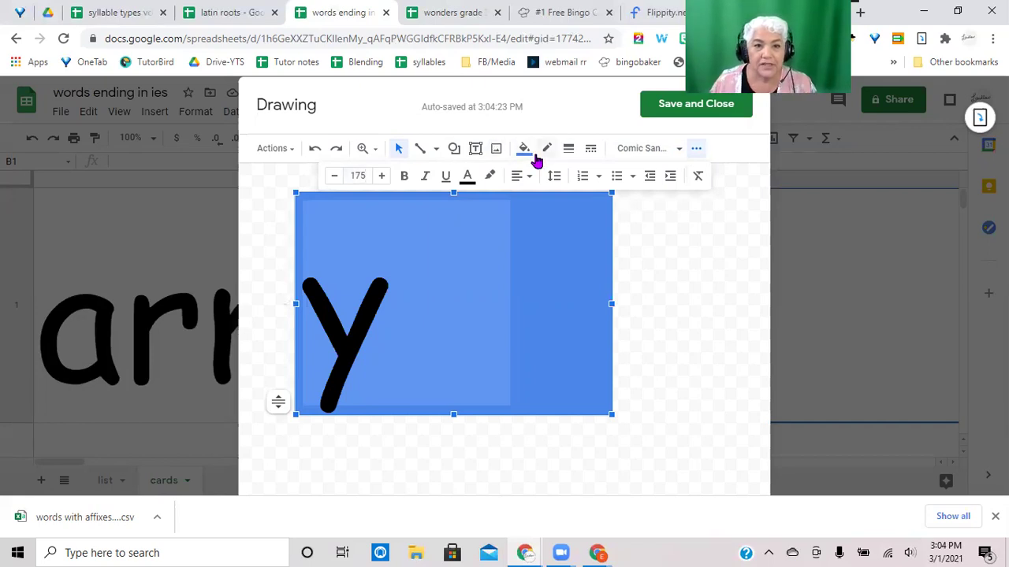
left_click(684, 107)
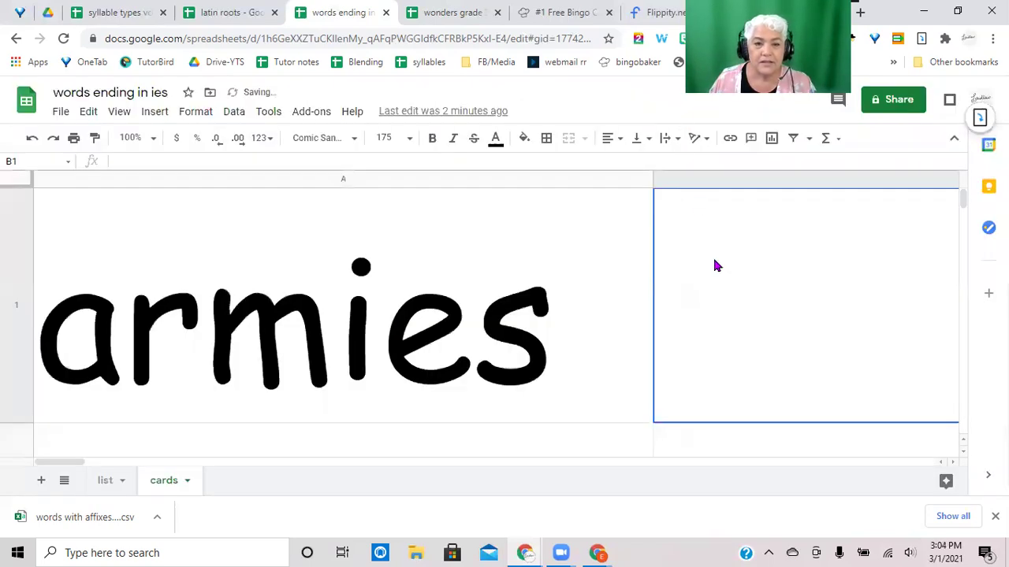
left_click(787, 316)
double_click(788, 320)
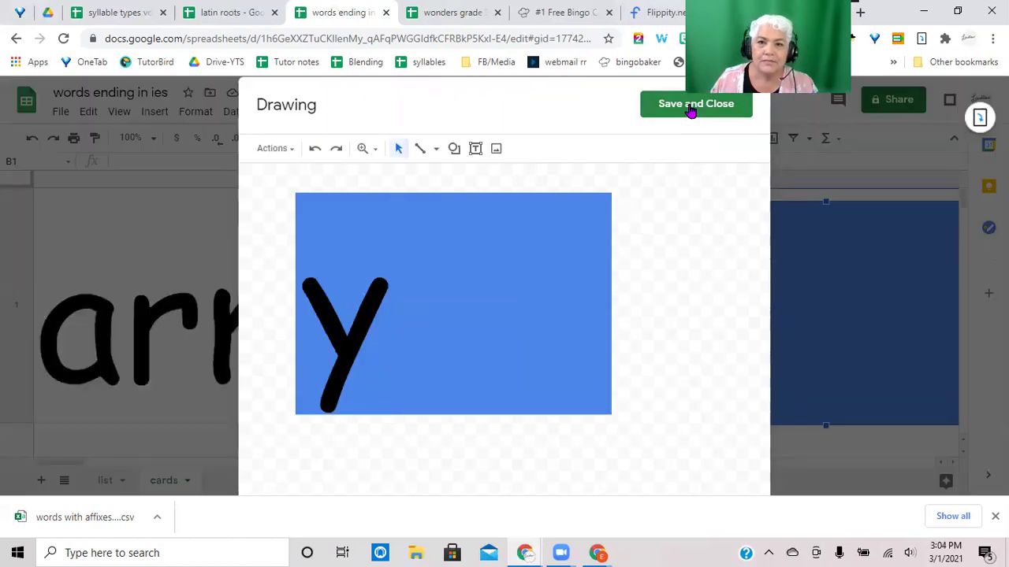
left_click(690, 108)
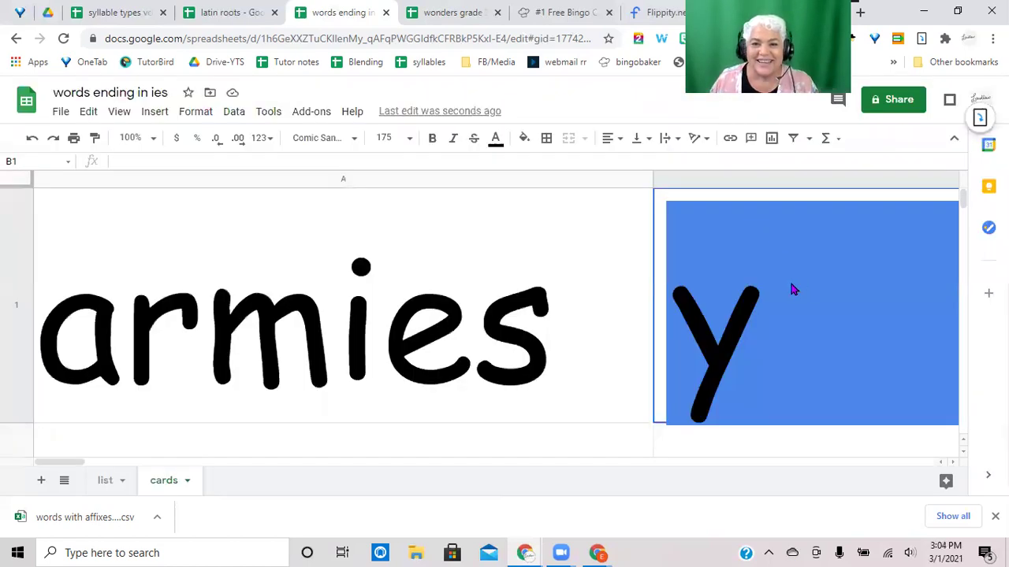
Cover the ies ending of armies with the blue y drawing to form army, and move it back beside the word.
left_click(768, 286)
mouse_move(767, 285)
left_mouse_down()
mouse_move(610, 300)
mouse_move(439, 263)
left_mouse_up()
mouse_move(491, 302)
left_mouse_down()
mouse_move(775, 315)
mouse_move(489, 292)
mouse_move(720, 317)
mouse_move(561, 305)
left_mouse_up()
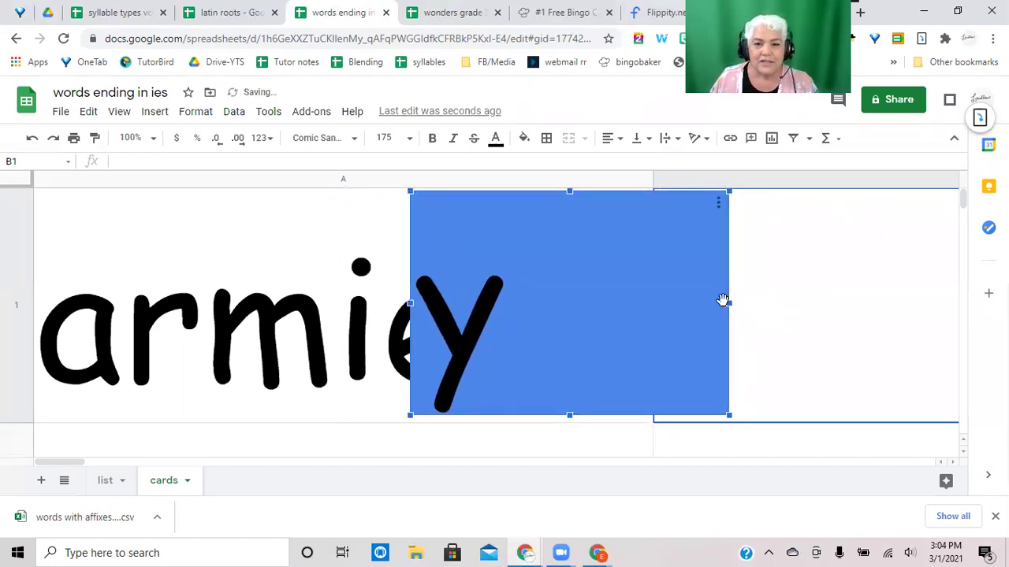
mouse_move(729, 304)
left_mouse_down()
mouse_move(628, 319)
mouse_move(424, 316)
mouse_move(202, 343)
mouse_move(417, 334)
mouse_move(638, 361)
mouse_move(741, 350)
mouse_move(514, 362)
mouse_move(213, 341)
mouse_move(237, 329)
left_mouse_up()
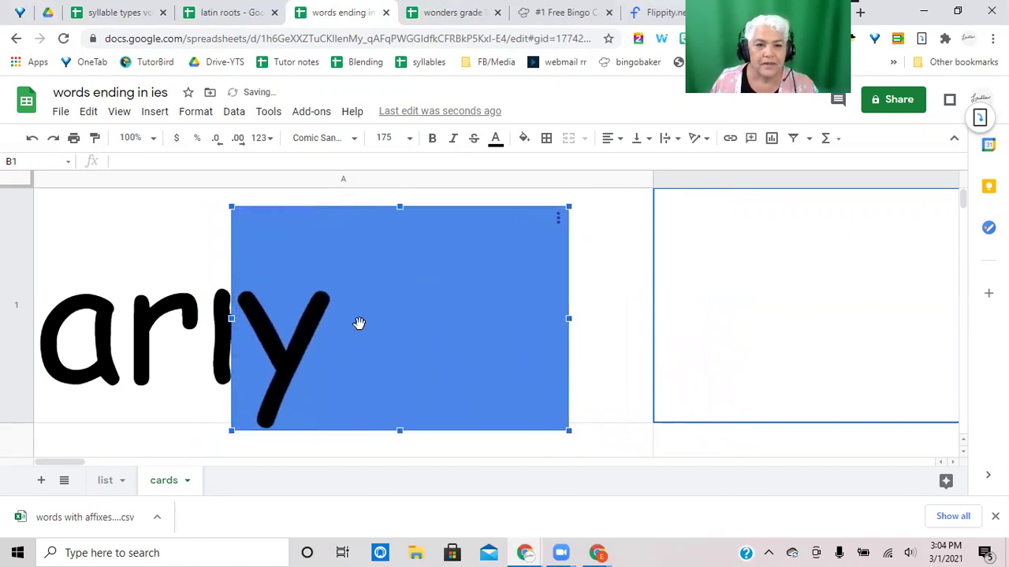
mouse_move(356, 322)
left_mouse_down()
mouse_move(522, 349)
mouse_move(468, 320)
mouse_move(515, 387)
mouse_move(564, 319)
left_mouse_up()
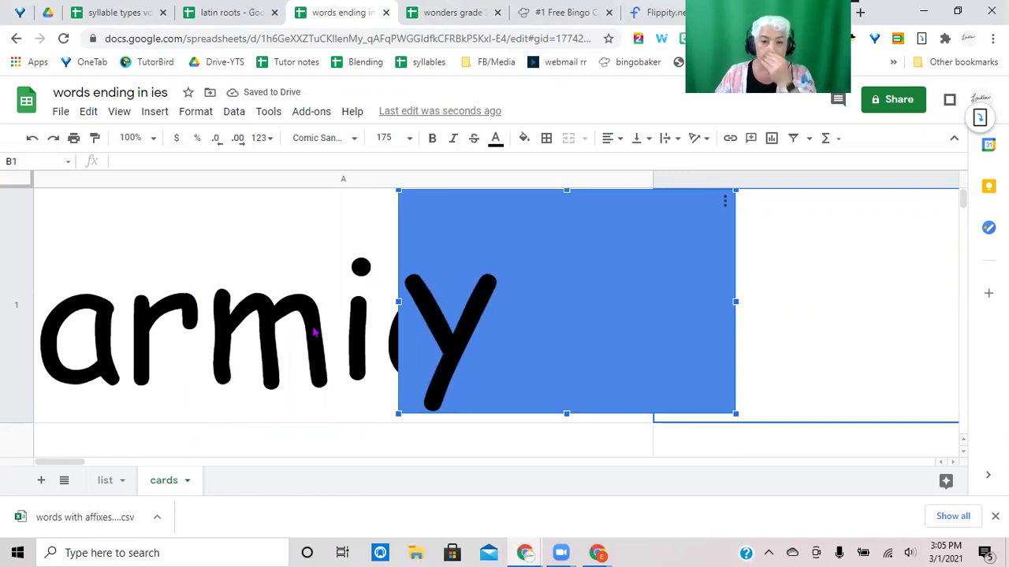
left_click_drag(518, 308, 457, 320)
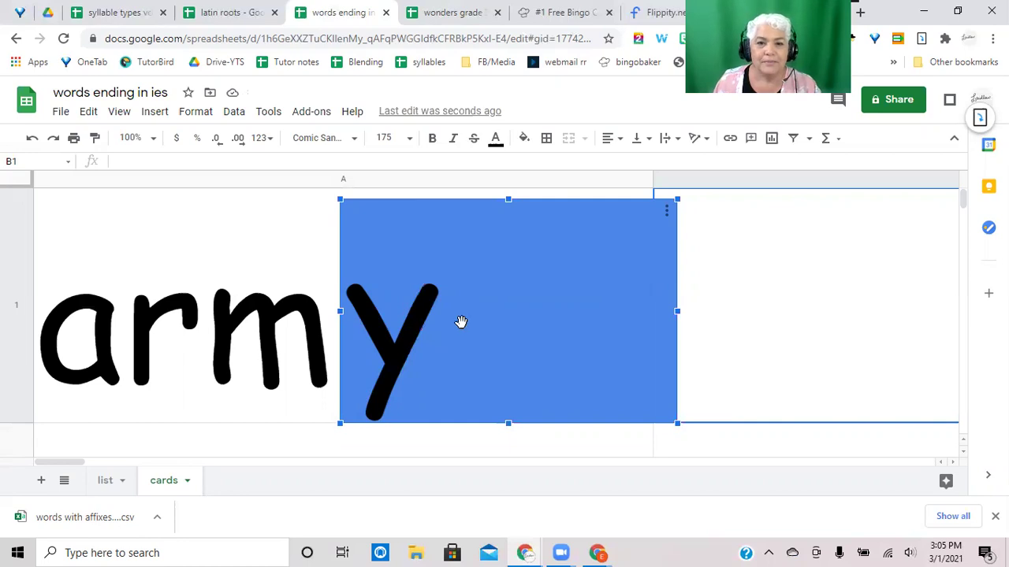
mouse_move(462, 323)
left_mouse_down()
mouse_move(698, 367)
mouse_move(717, 351)
left_mouse_up()
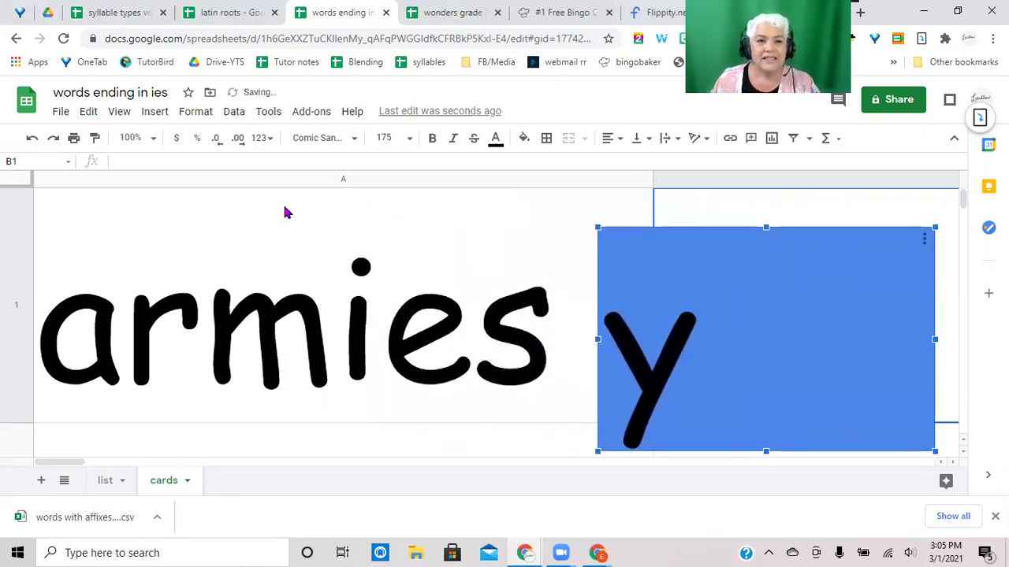
Start recording a macro with absolute references and randomize the word range A1:A17 on the cards sheet.
left_click(269, 112)
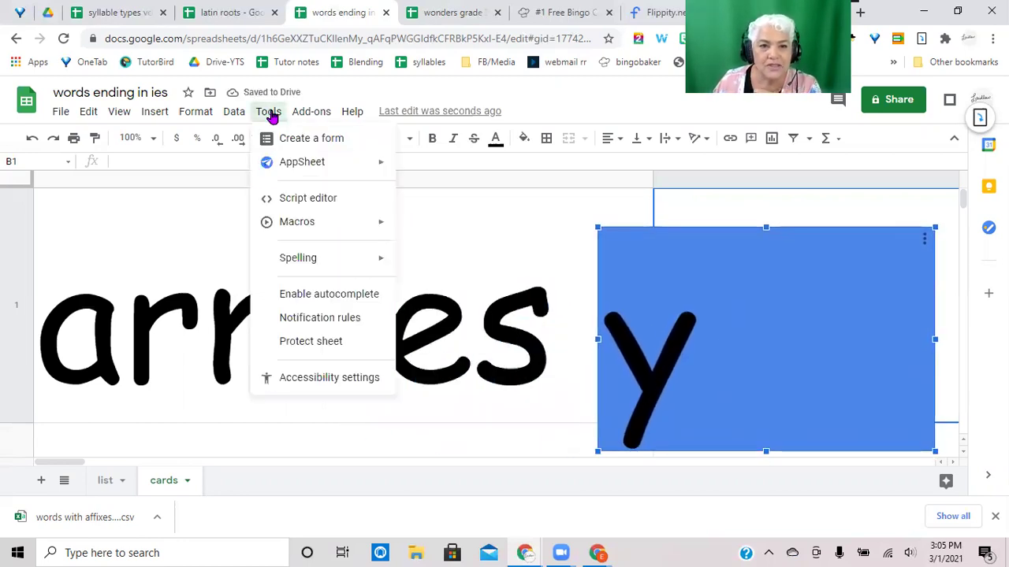
mouse_move(288, 231)
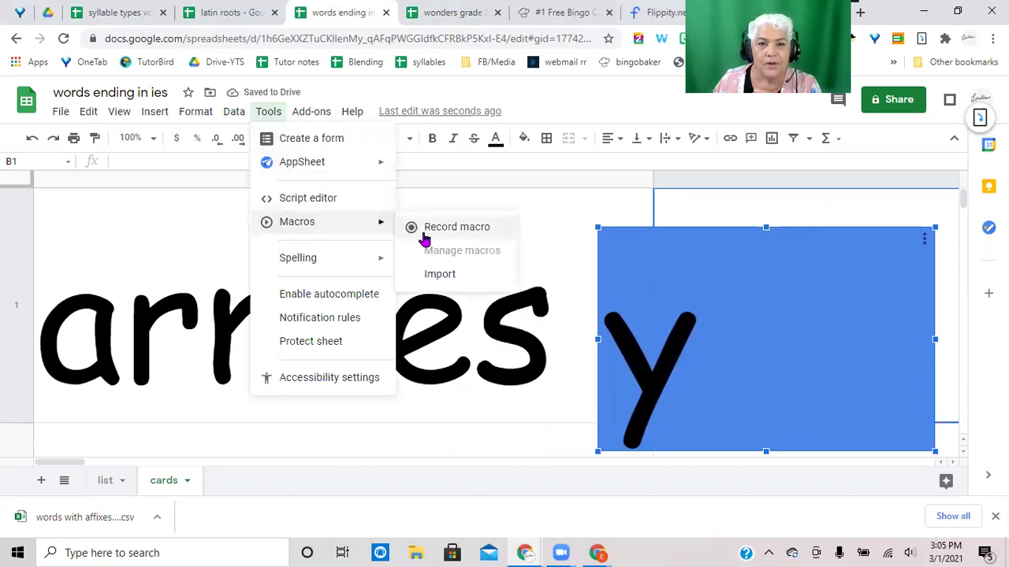
left_click(467, 238)
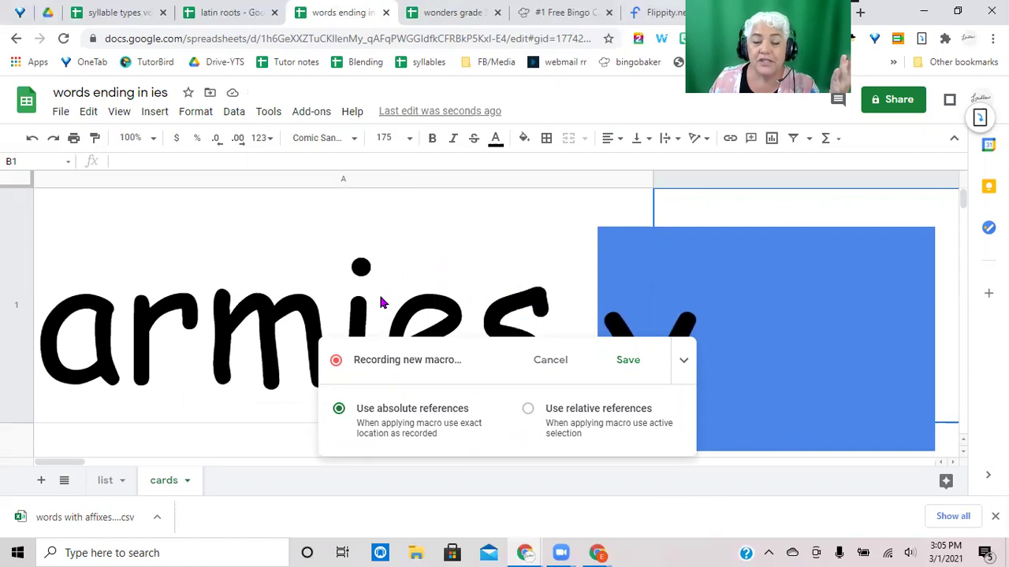
left_click(194, 253)
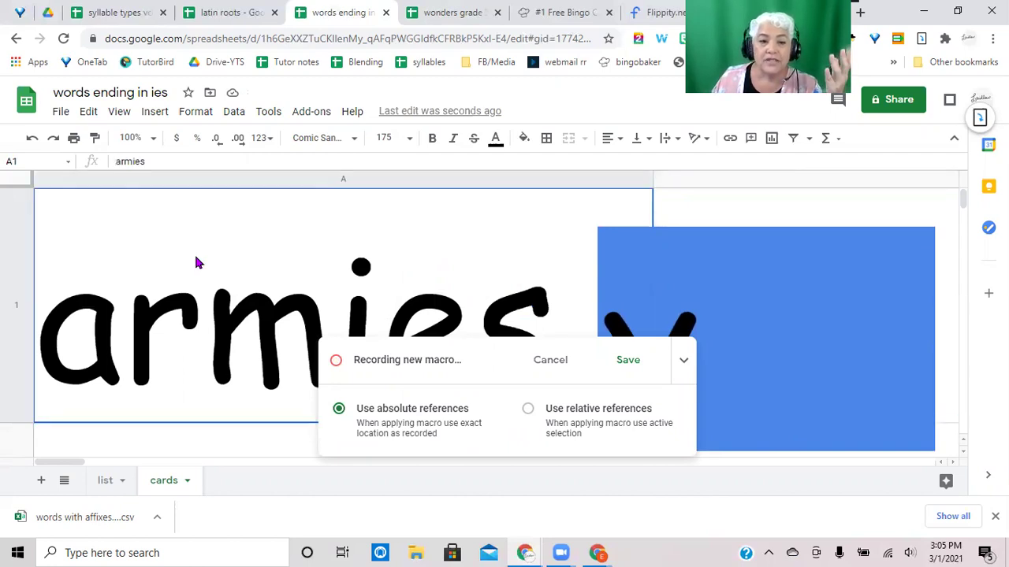
key("shift+Down")
key("shift+Down")
key("shift+Down")
key("shift+Down")
key("shift+Down")
key("shift+Down")
key("shift+Down")
key("shift+Down")
key("shift+Down")
key("shift+Down")
key("shift+Down")
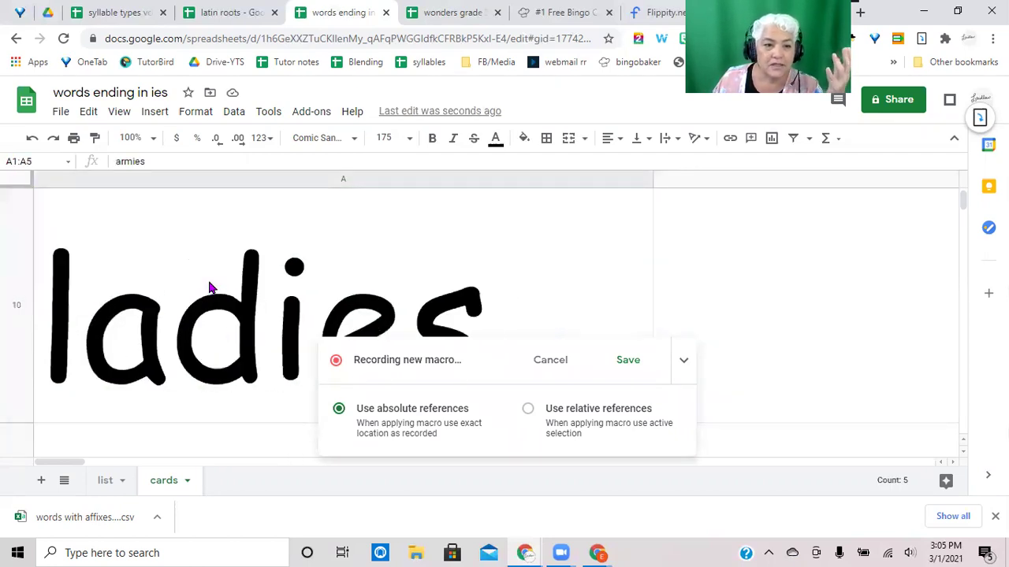
key("shift+Down")
key("shift+Down")
key("shift+Down")
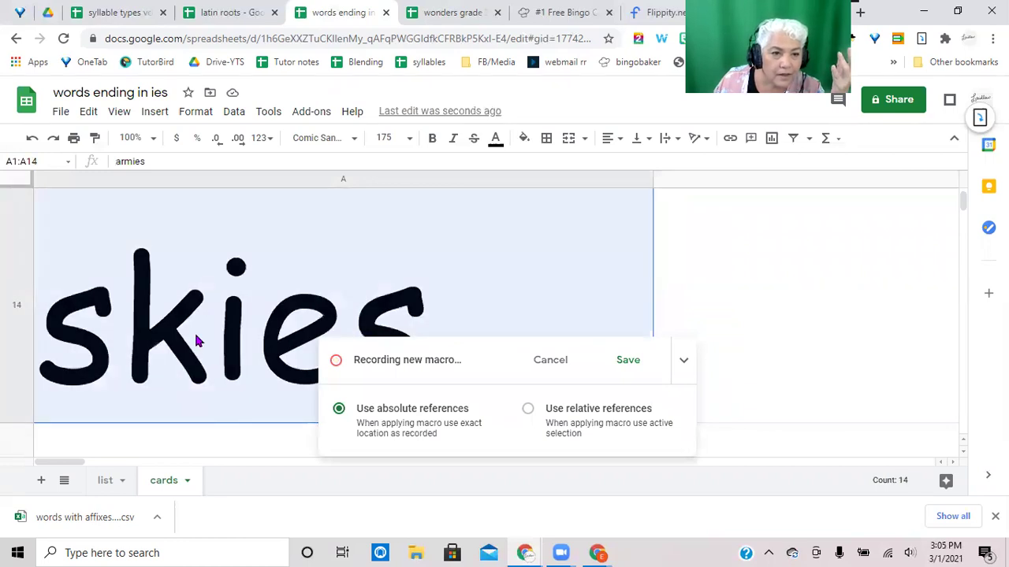
key("shift+Down")
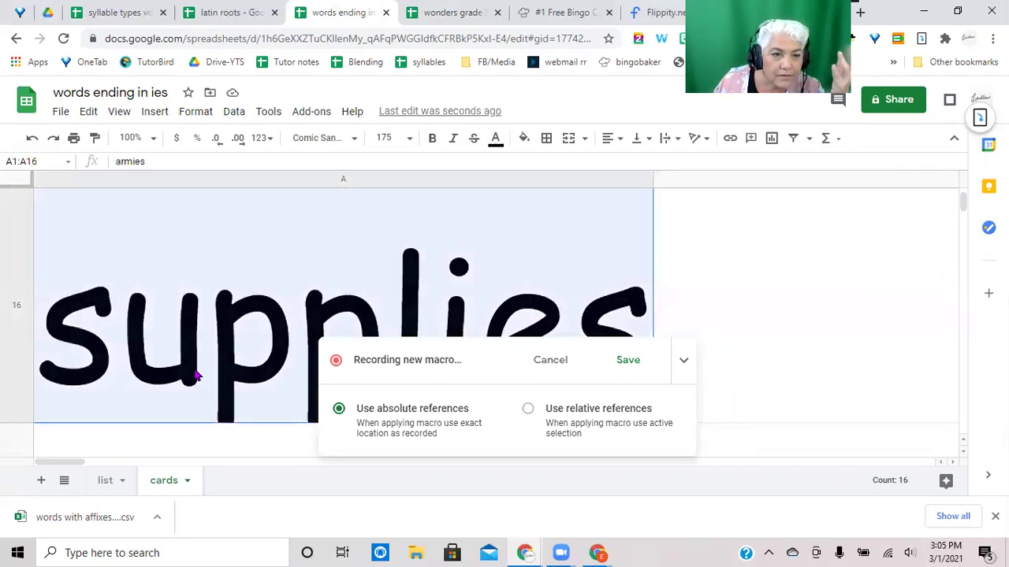
key("shift+Down")
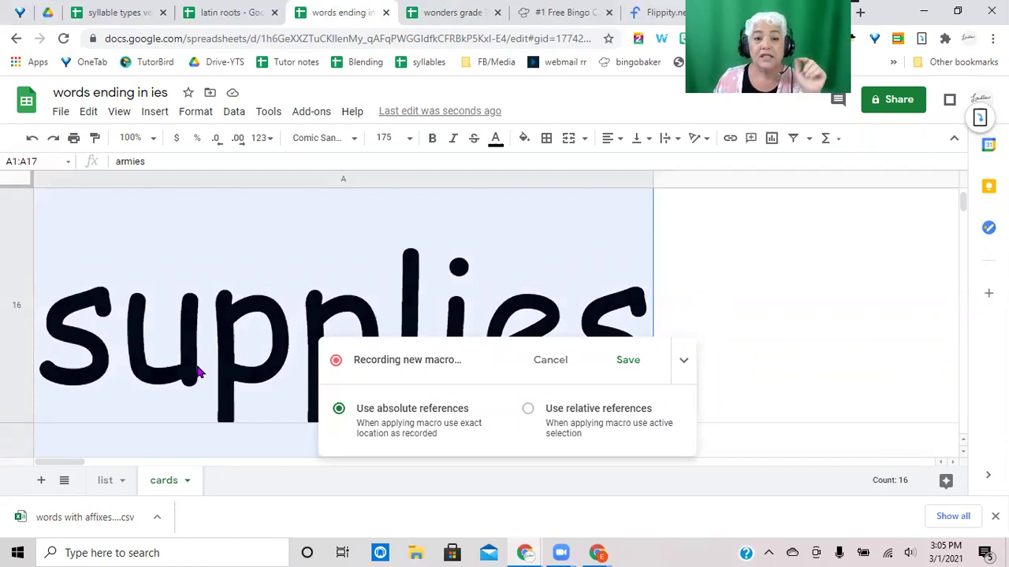
right_click(201, 335)
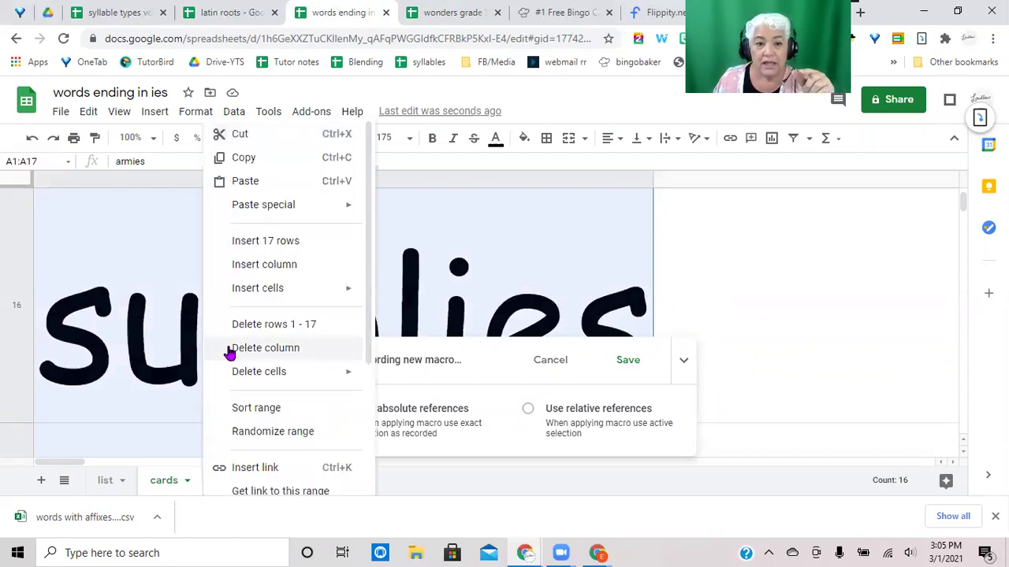
left_click(258, 434)
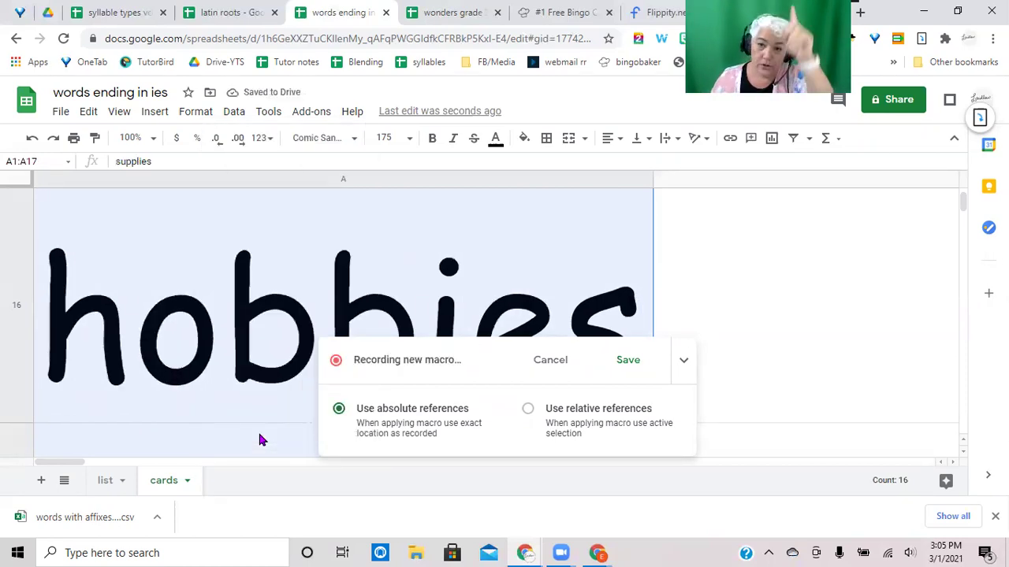
End the macro recording with cell A1 selected and save the macro under the name change.
scroll(181, 315, "up", 10)
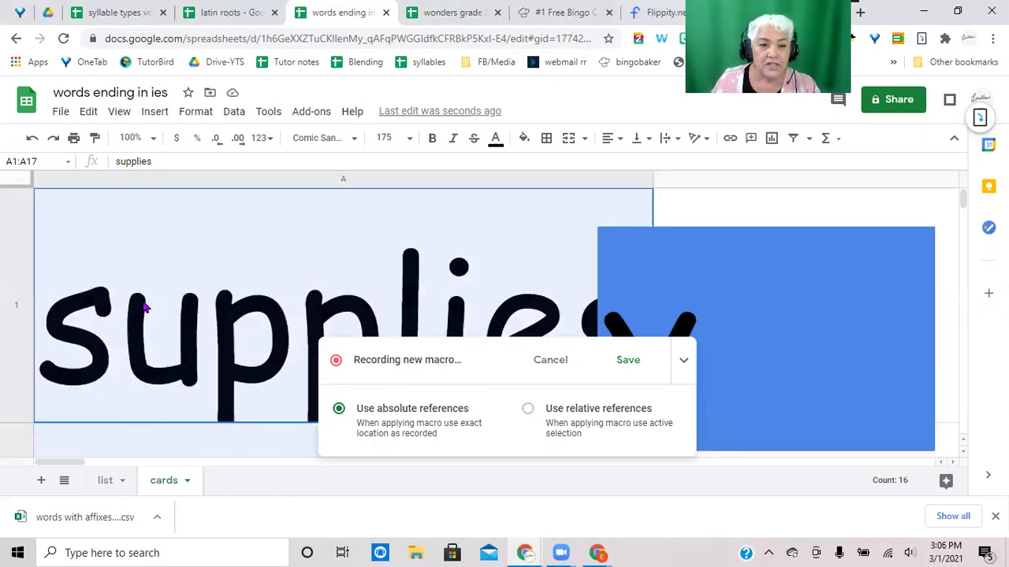
left_click(145, 307)
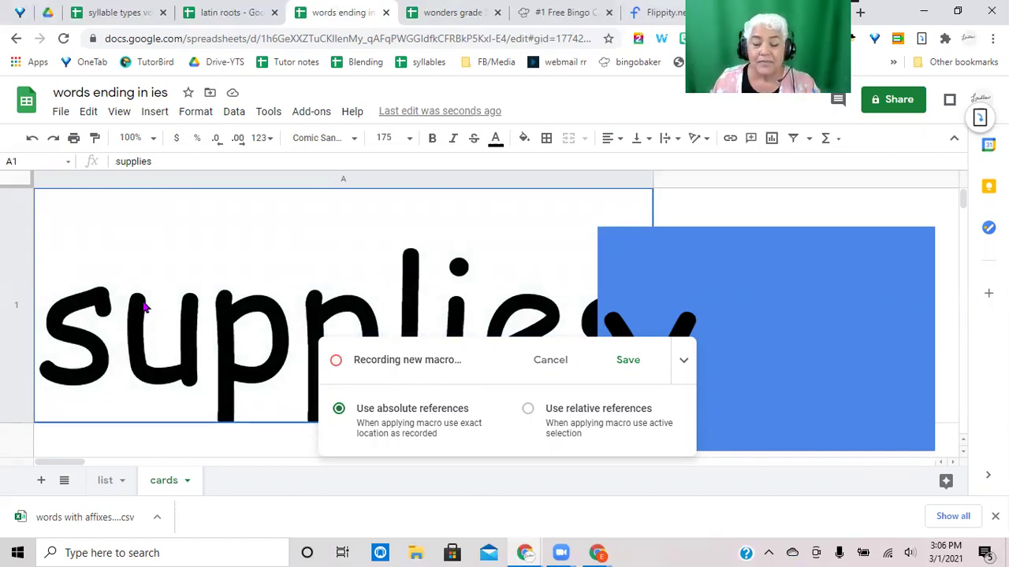
left_click(626, 367)
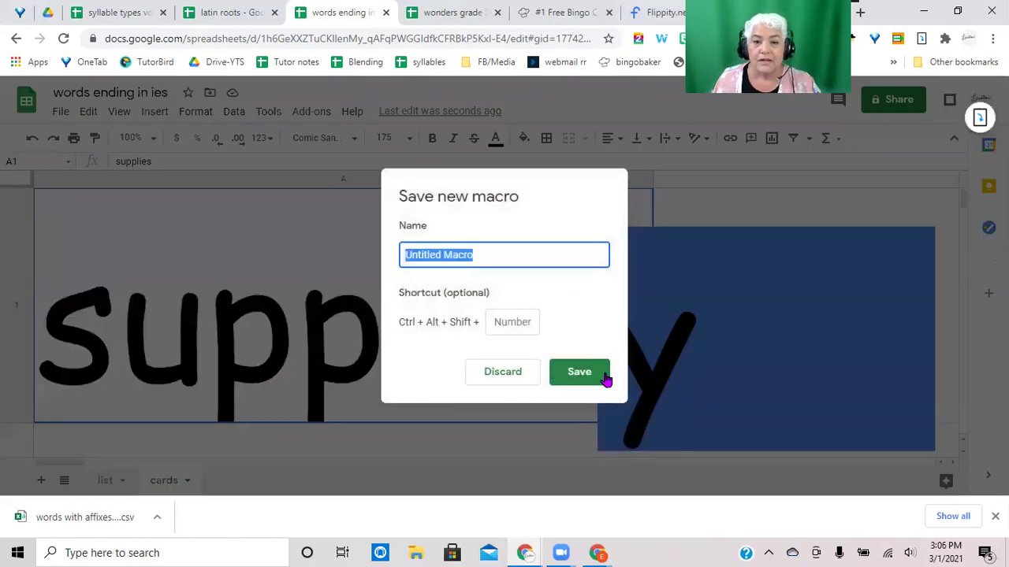
type("ch")
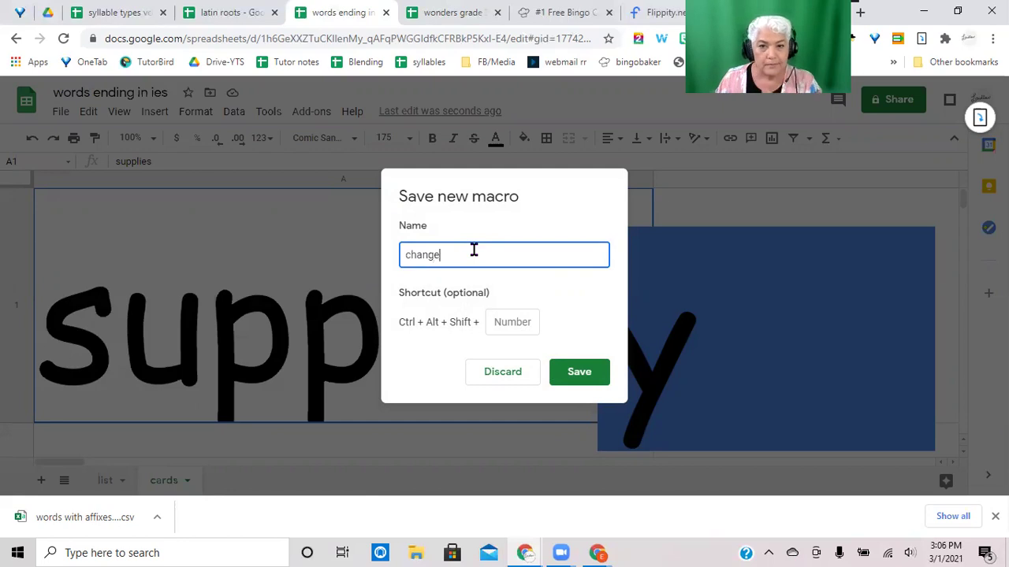
type("ange")
left_click(583, 371)
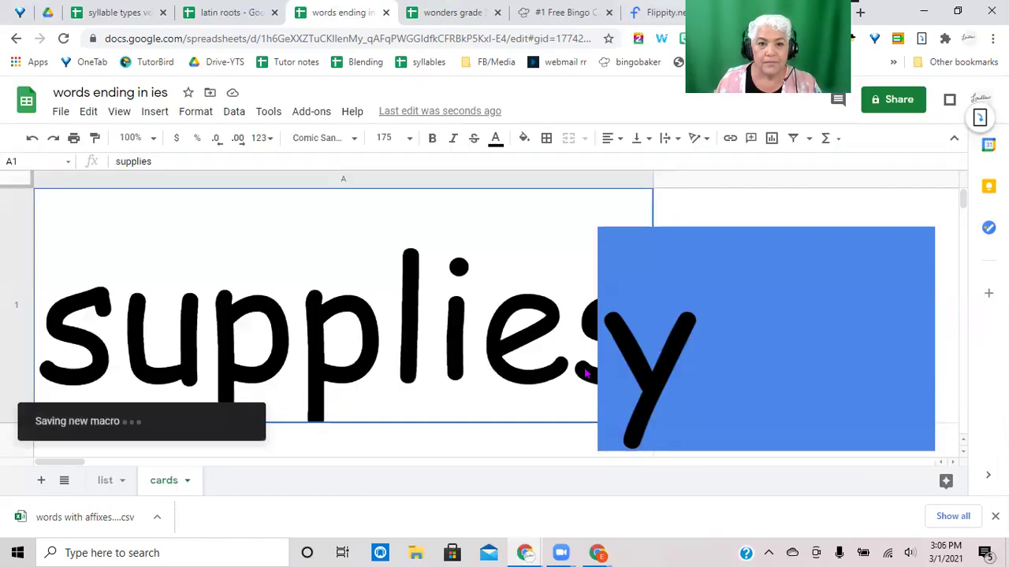
Move the blue y drawing over the ending of supplies in the first row.
left_click(747, 334)
left_click_drag(747, 333, 608, 275)
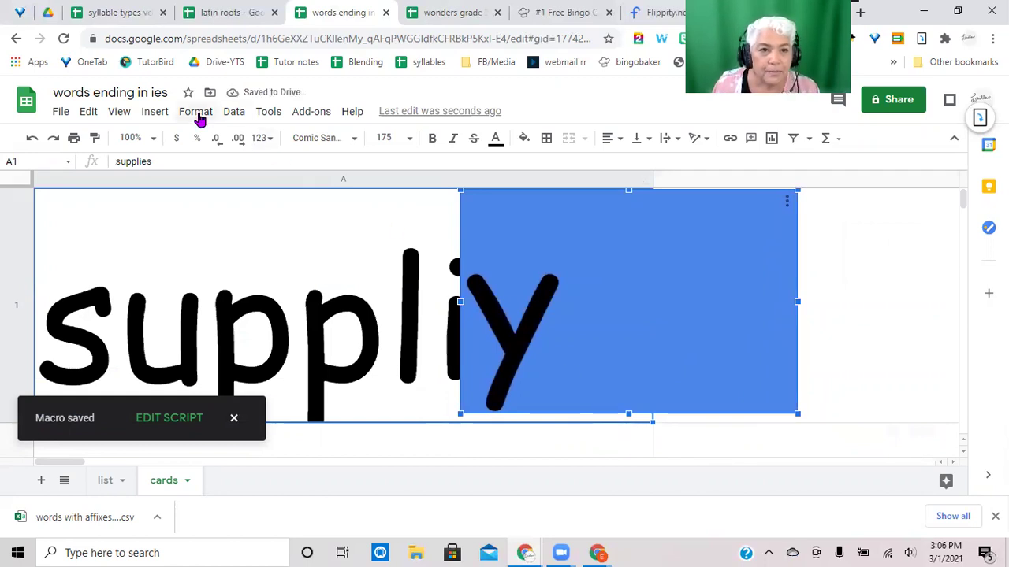
Start a new drawing and add a small, wide rounded rectangle to it.
left_click(154, 112)
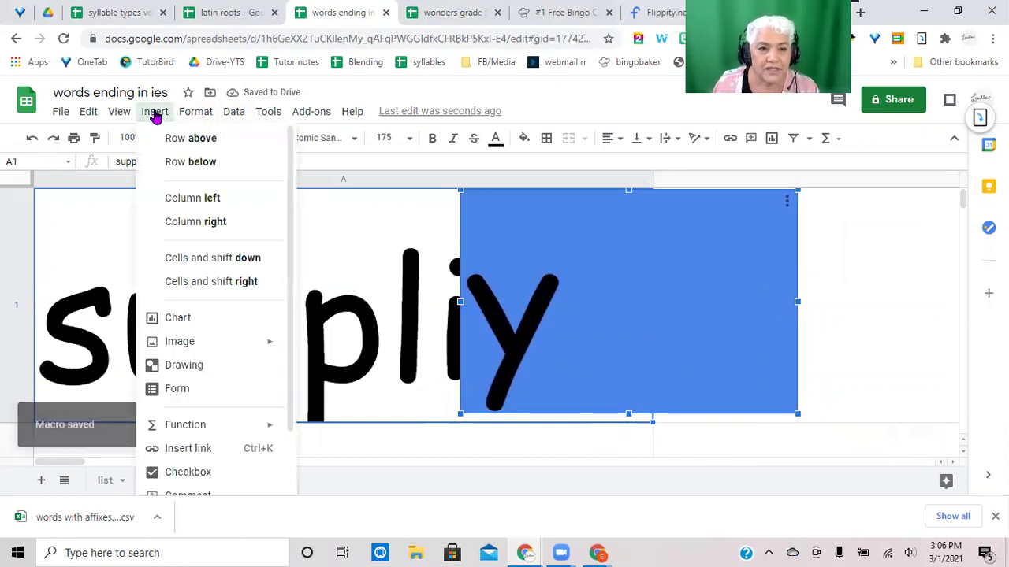
left_click(176, 370)
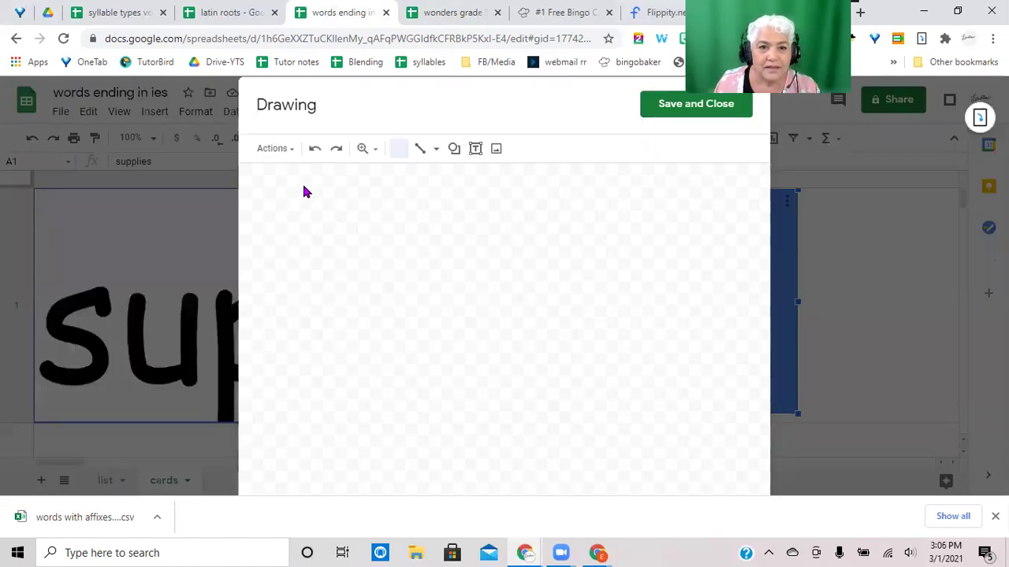
left_click(453, 149)
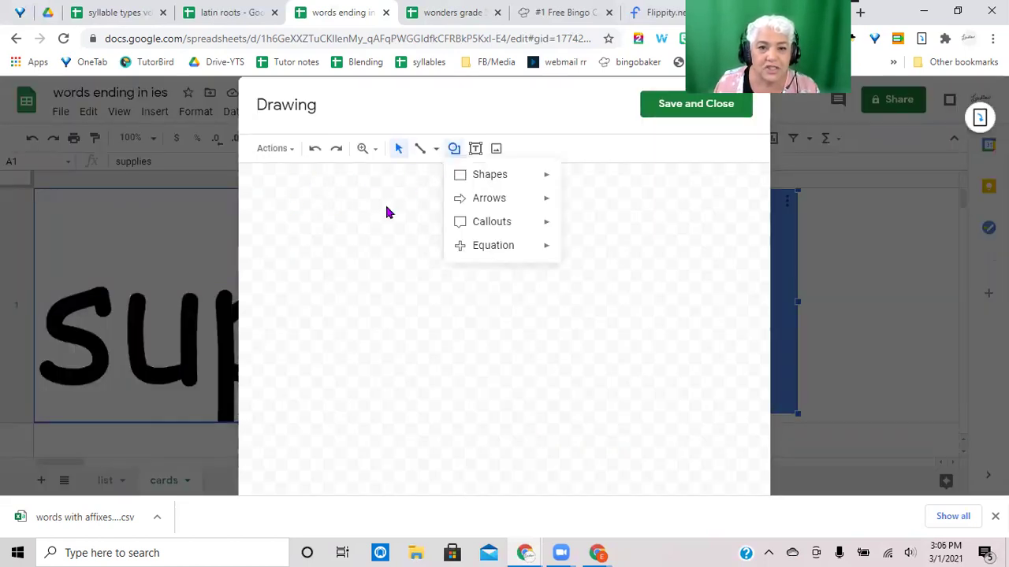
mouse_move(476, 183)
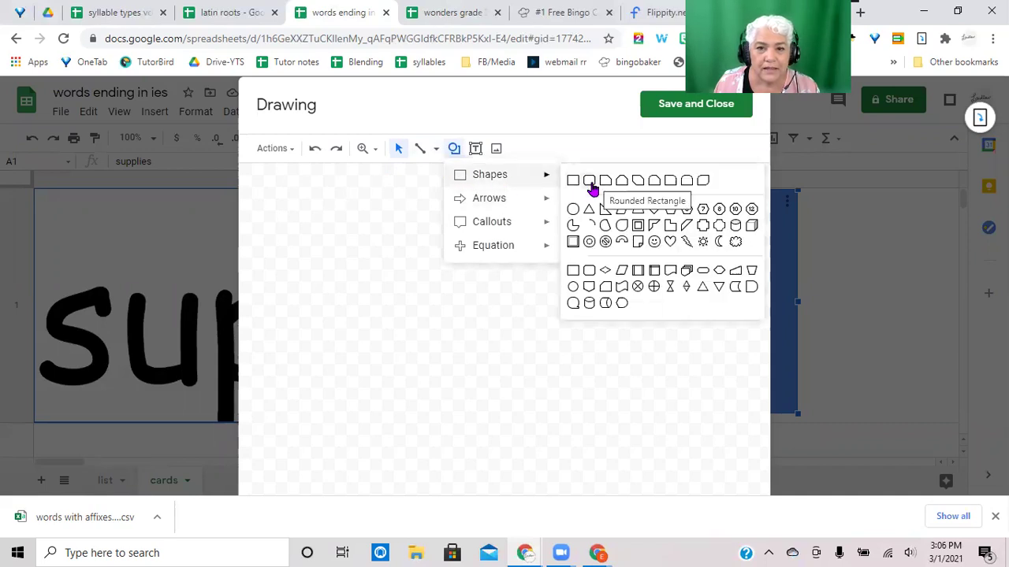
left_click(592, 184)
left_click_drag(298, 193, 416, 225)
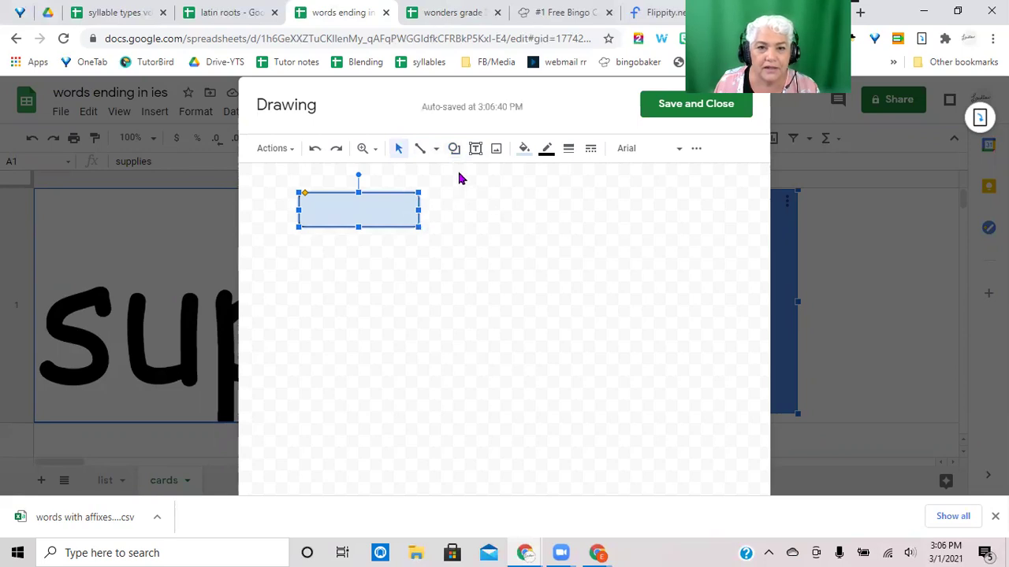
Fill the rounded rectangle with the darkest solid blue and give it a white border.
left_click(525, 150)
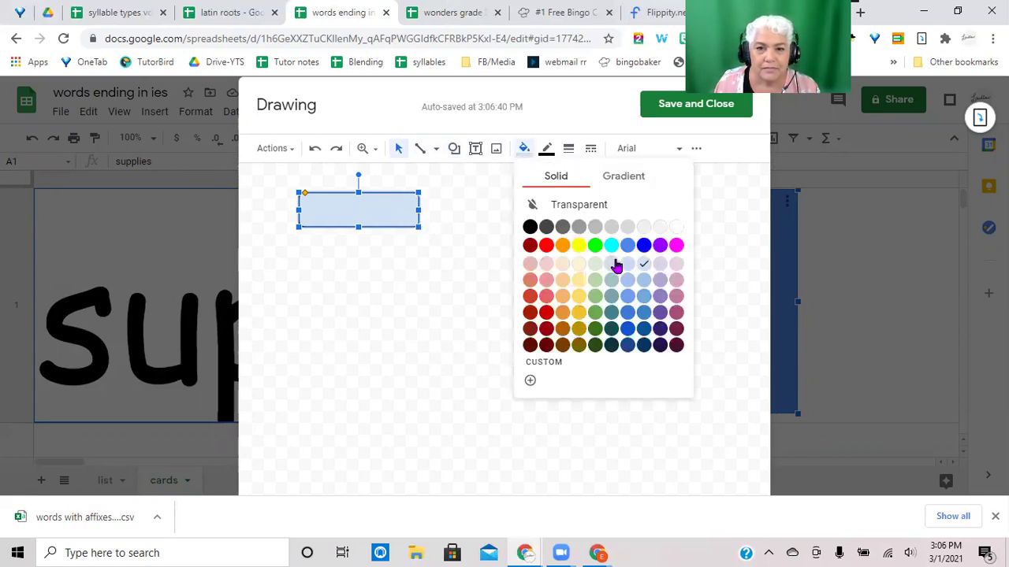
left_click(643, 344)
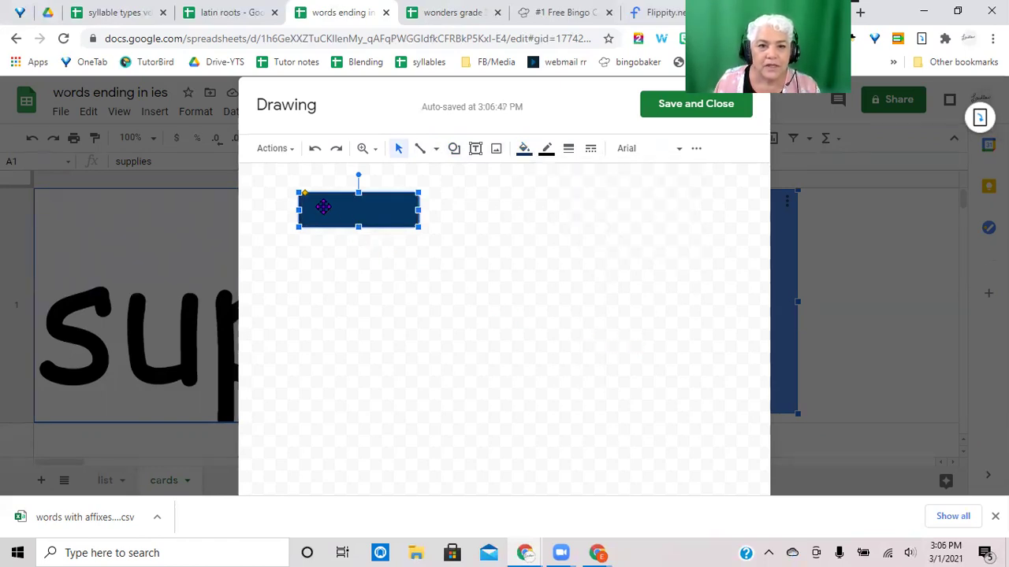
left_click(546, 150)
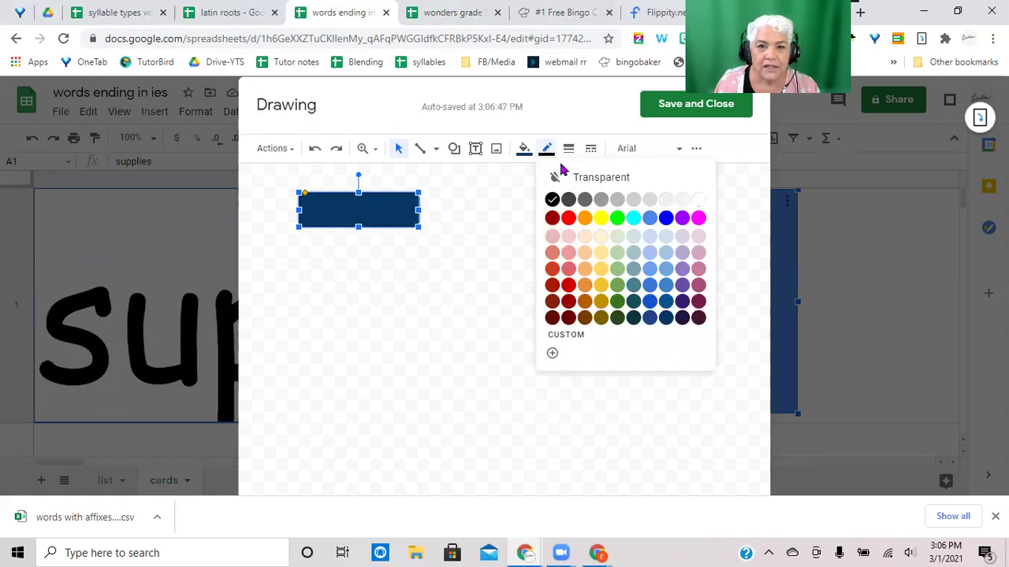
left_click(699, 203)
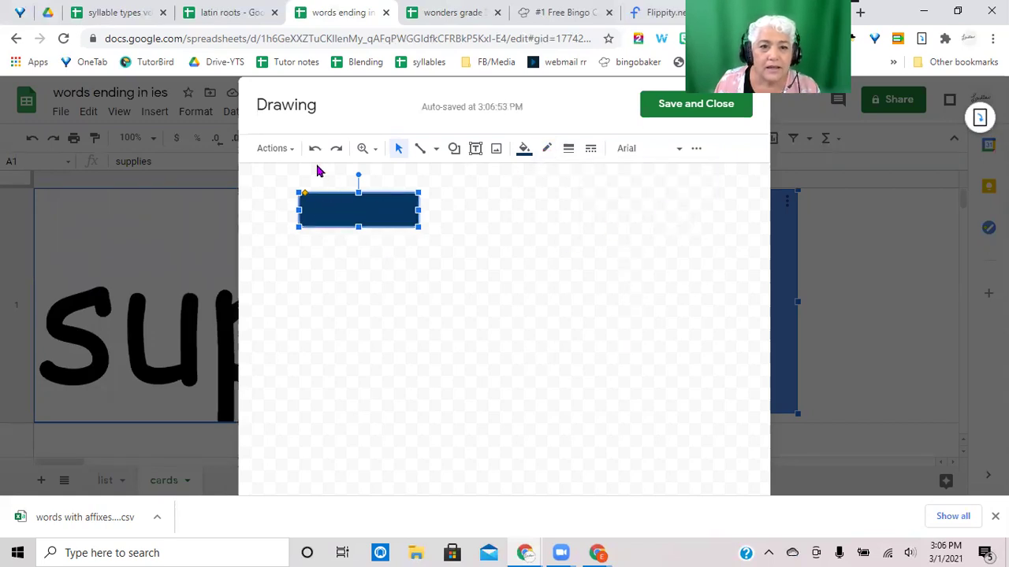
Set the rounded rectangle's font to Comic Sans MS and enter the label change in it.
left_click(633, 150)
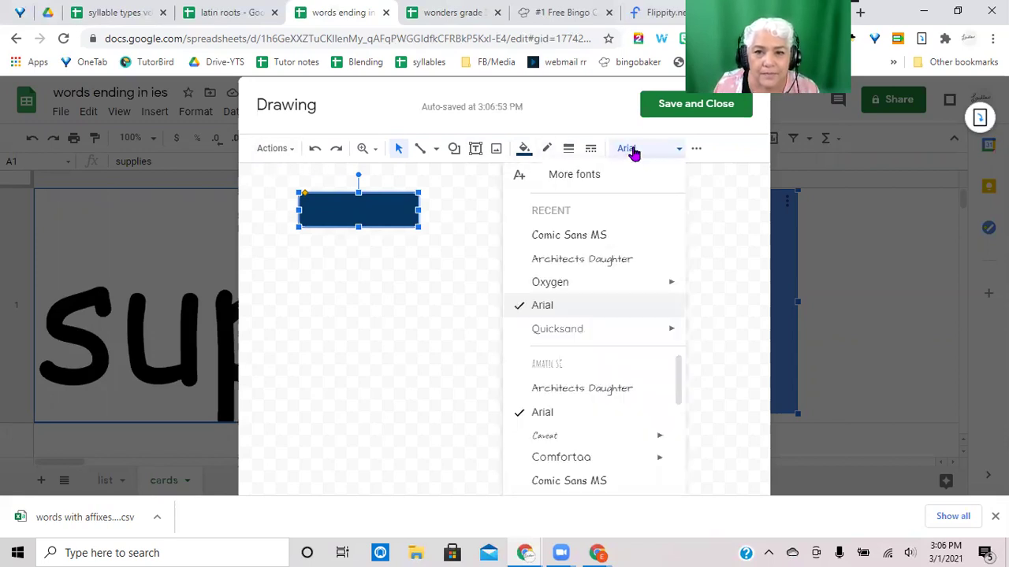
left_click(573, 237)
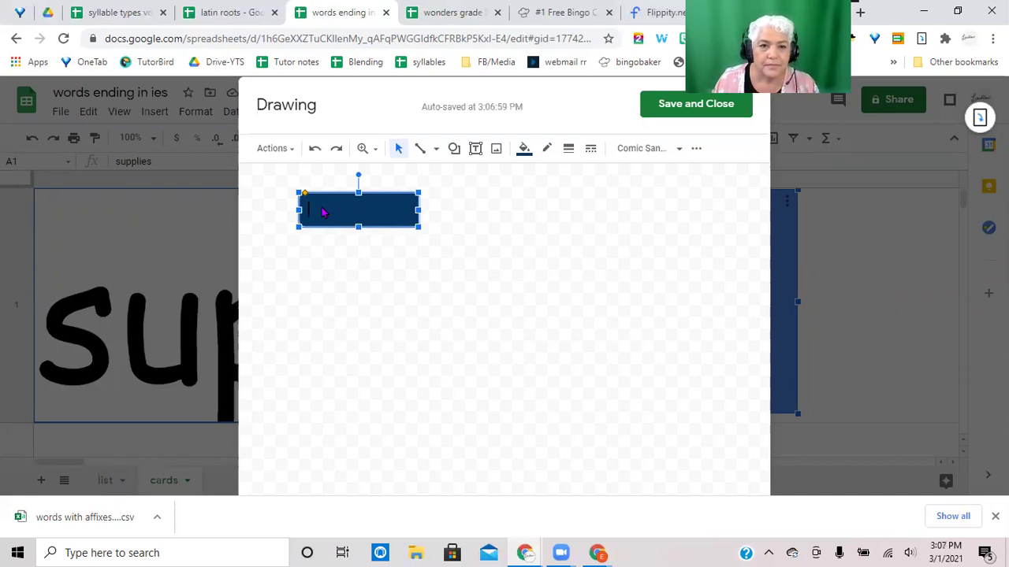
type("change")
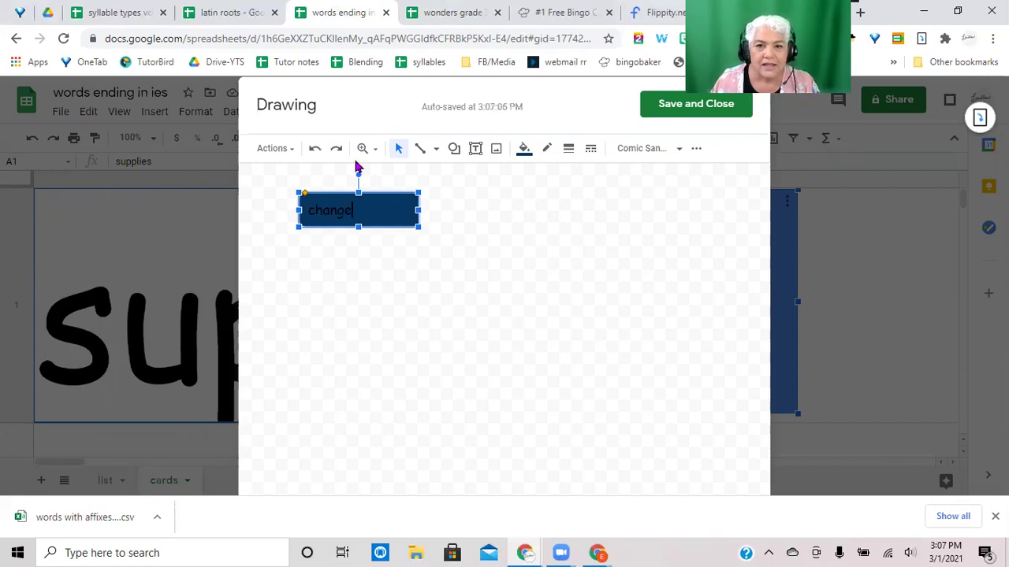
Color the word change in the rounded rectangle white.
left_click_drag(356, 211, 302, 209)
left_click(695, 150)
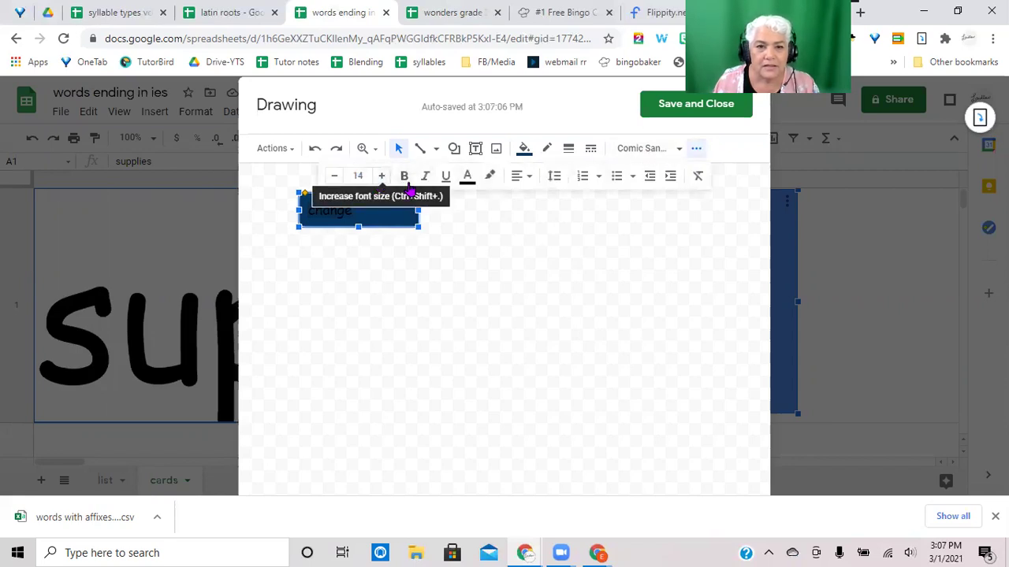
left_click(460, 180)
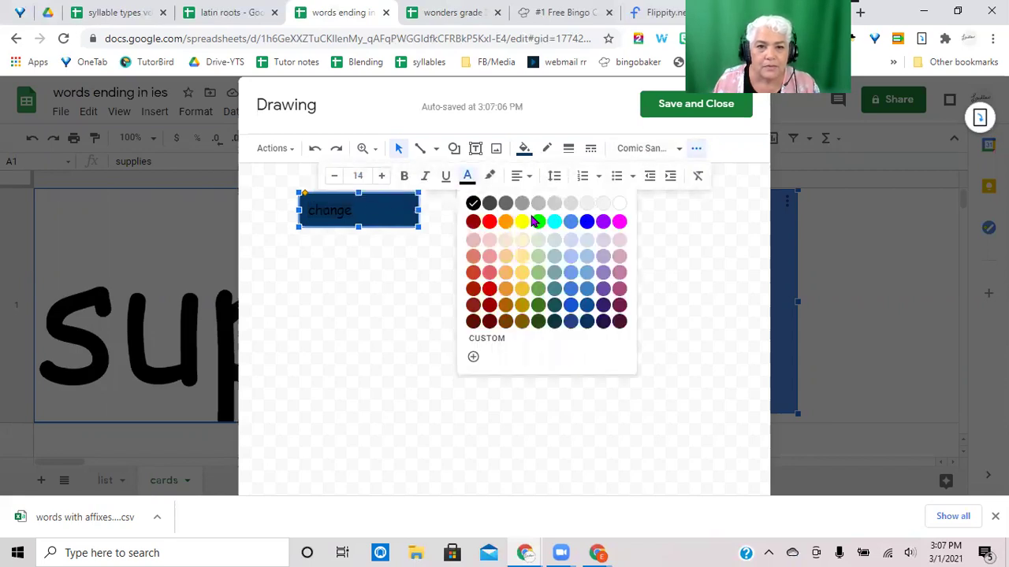
left_click(619, 206)
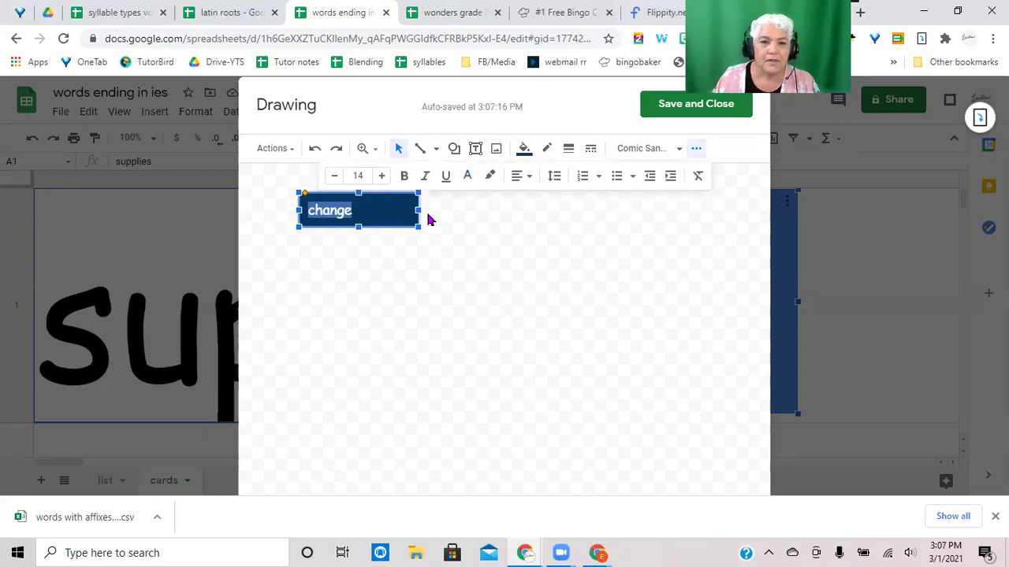
Make the rounded rectangle narrower with its label centered horizontally, and save the drawing into the cards sheet.
left_click_drag(420, 210, 389, 230)
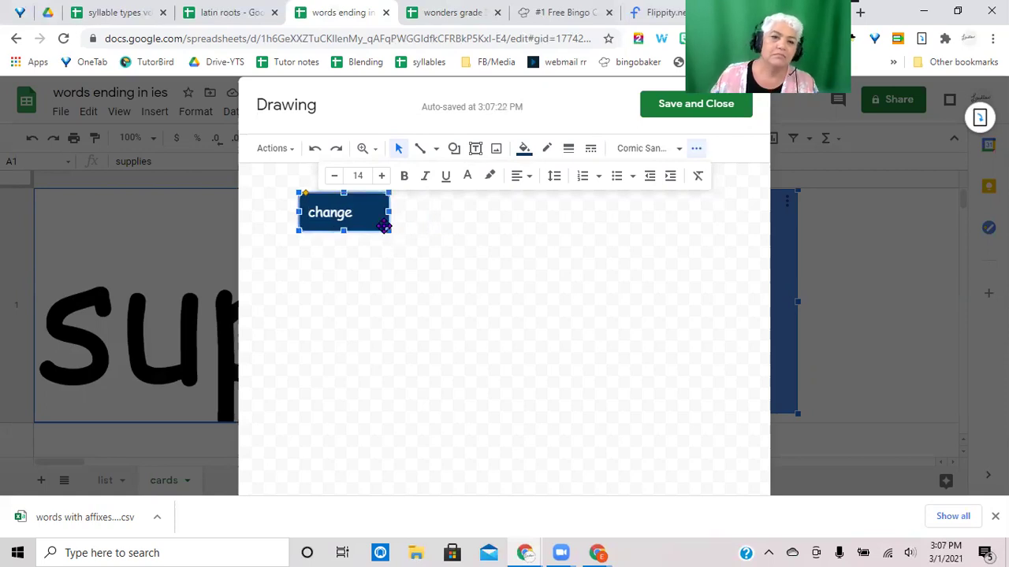
left_click(532, 175)
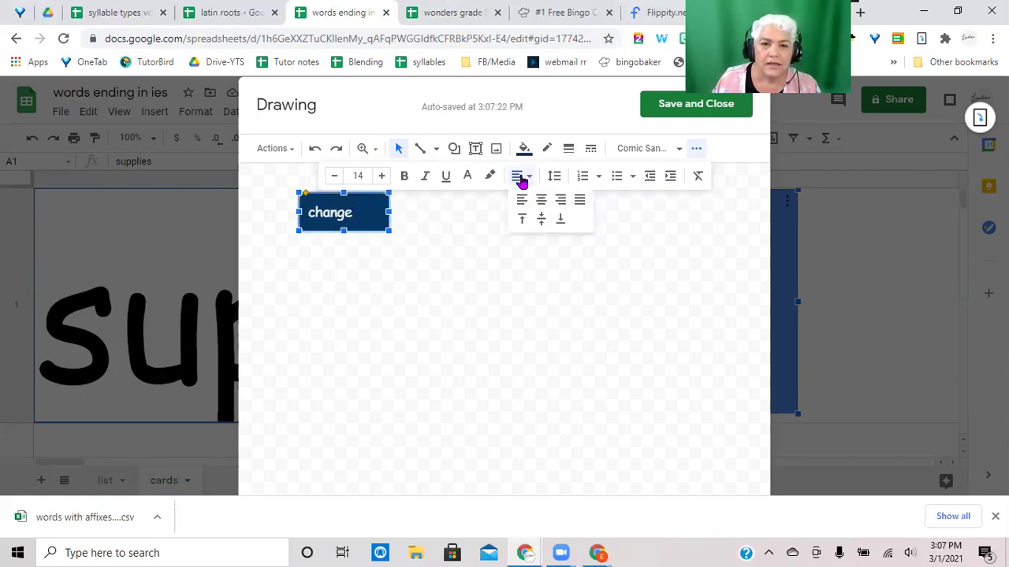
left_click(539, 200)
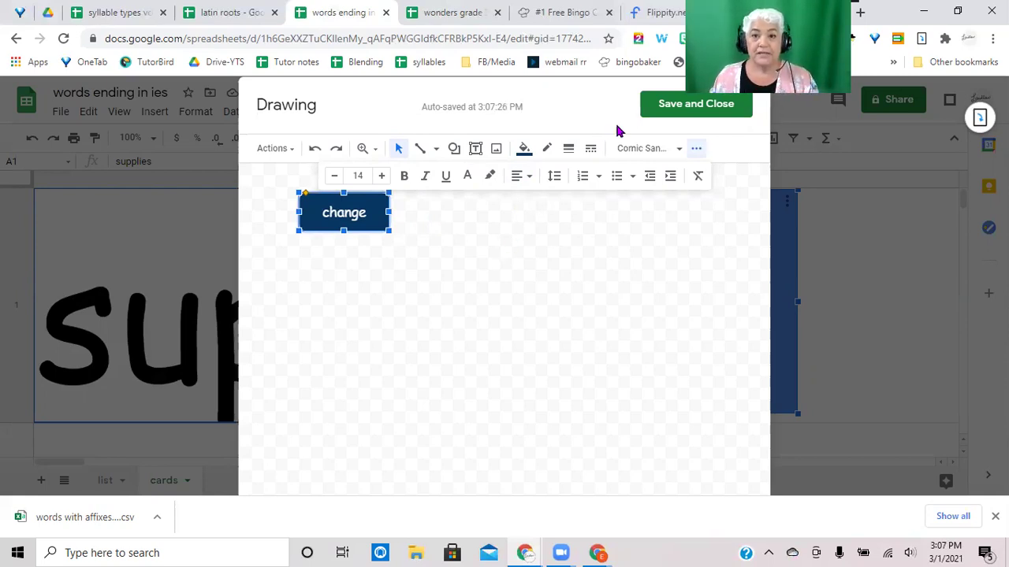
left_click(682, 111)
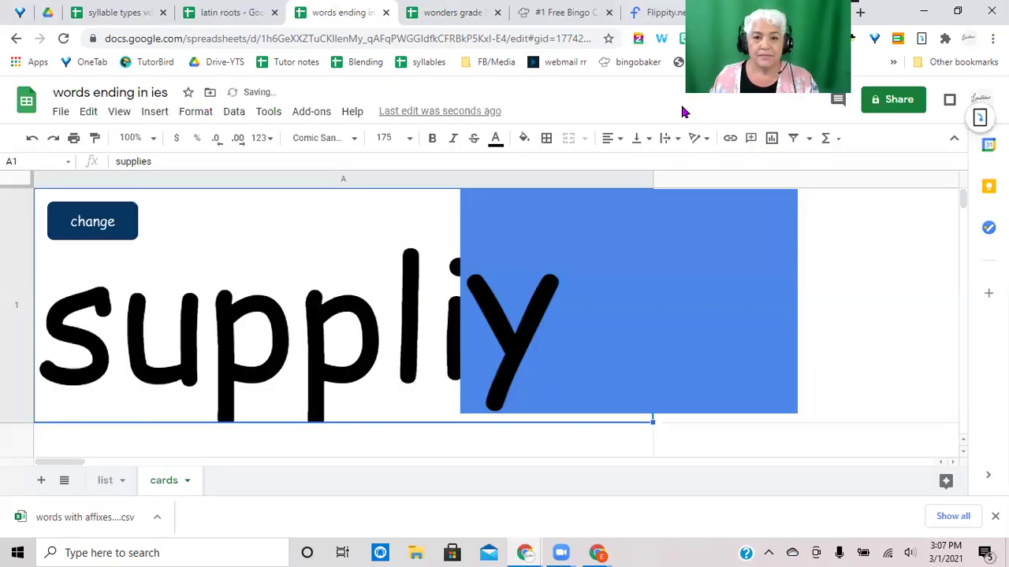
Move the change button from above the word to just below the card, and shift the blue y card further right along the word.
left_click(93, 223)
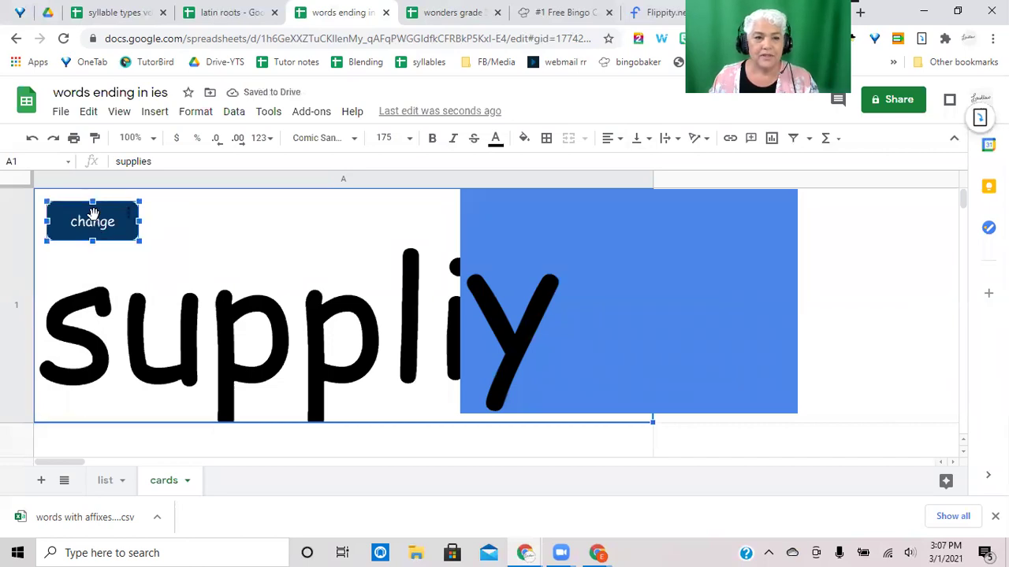
mouse_move(94, 223)
left_mouse_down()
mouse_move(207, 253)
mouse_move(607, 410)
mouse_move(756, 448)
mouse_move(711, 440)
mouse_move(912, 238)
mouse_move(921, 210)
mouse_move(899, 237)
mouse_move(513, 417)
mouse_move(481, 442)
left_mouse_up()
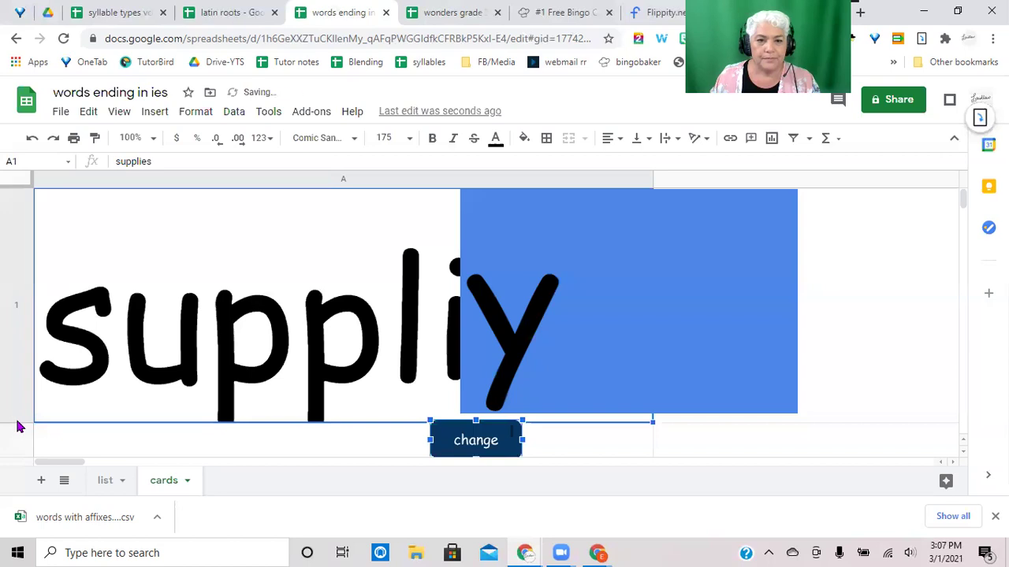
left_click_drag(485, 446, 594, 439)
mouse_move(636, 320)
left_mouse_down()
mouse_move(565, 318)
mouse_move(709, 295)
mouse_move(829, 304)
mouse_move(620, 304)
mouse_move(744, 299)
left_mouse_up()
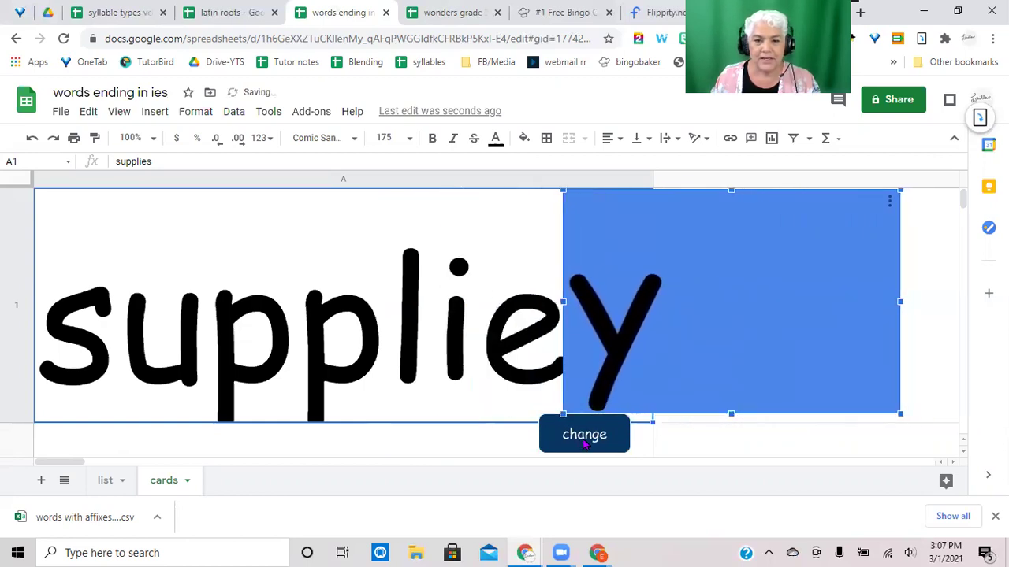
left_click(617, 424)
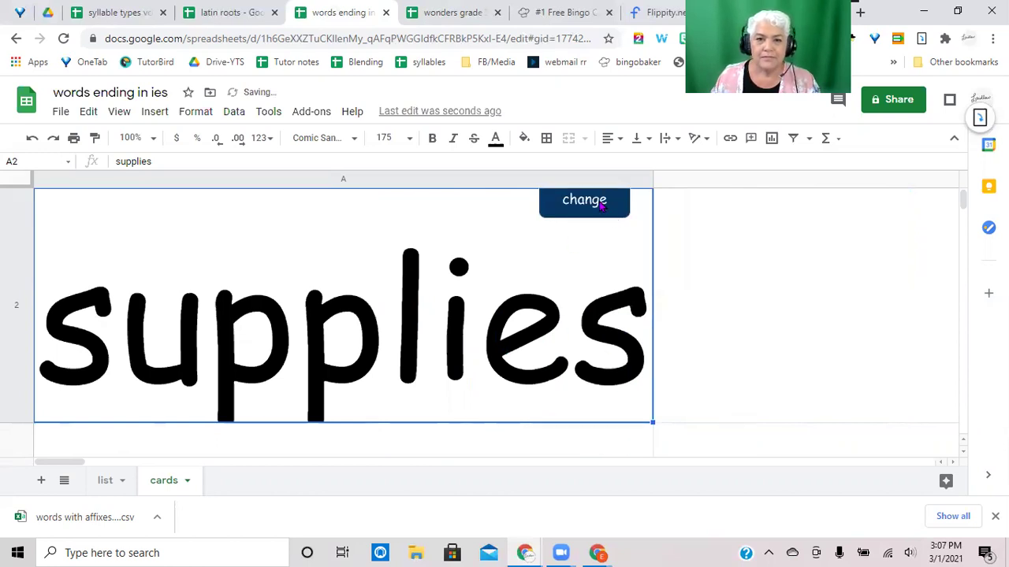
mouse_move(599, 200)
left_mouse_down()
mouse_move(623, 385)
mouse_move(615, 443)
left_mouse_up()
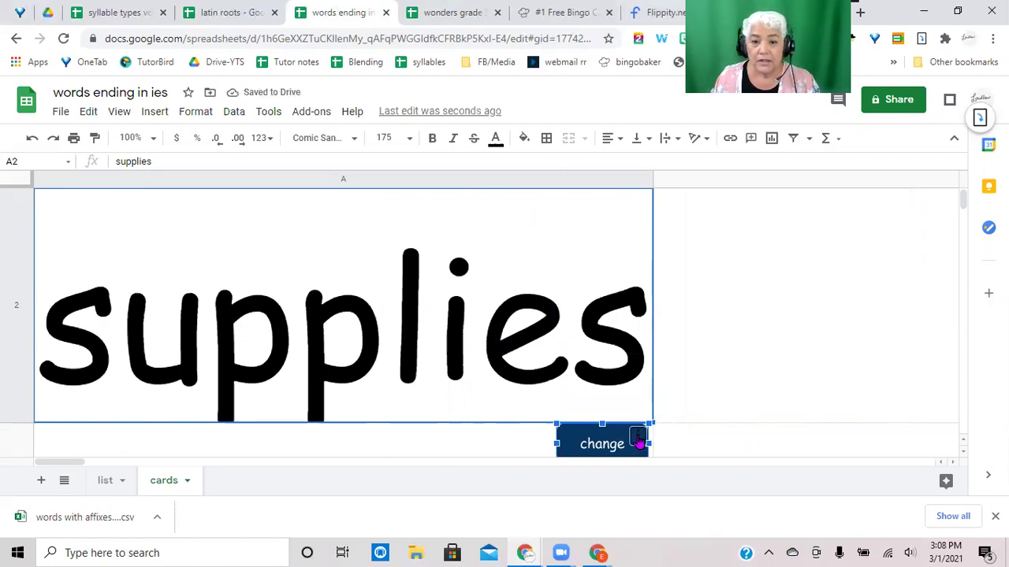
Assign the script change to the change button and run it once to shuffle the words.
left_click(639, 440)
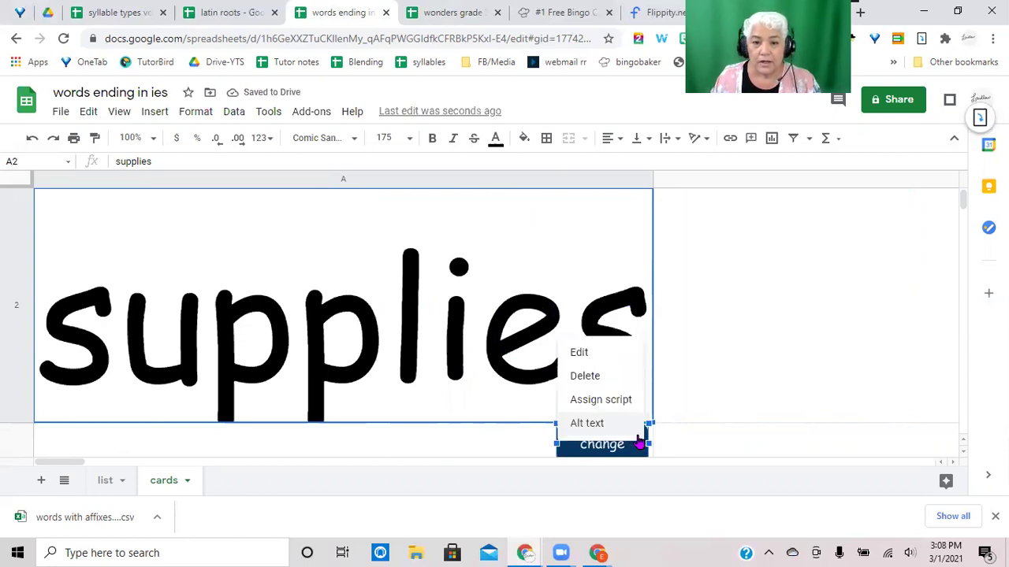
left_click(602, 400)
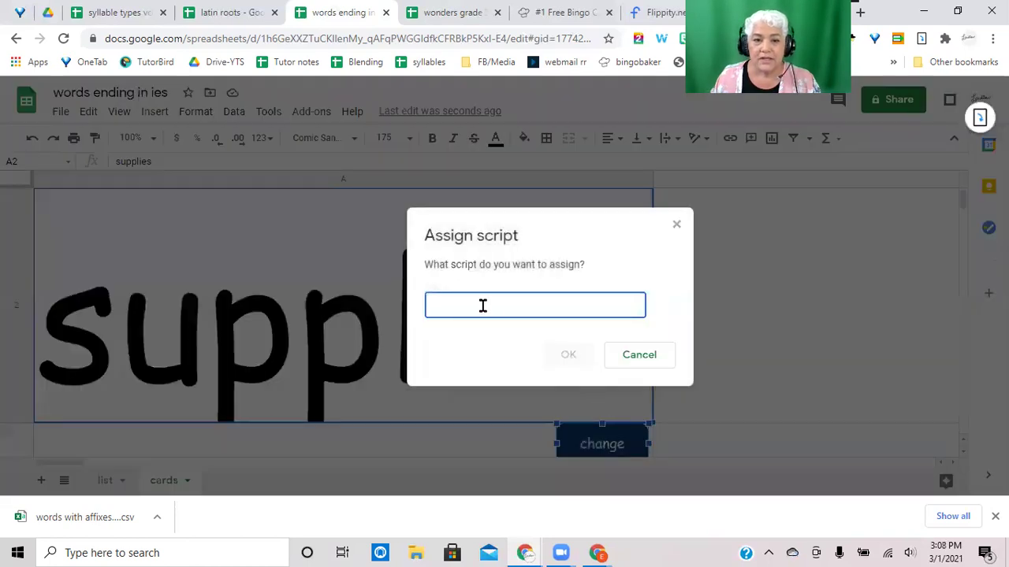
type("cha")
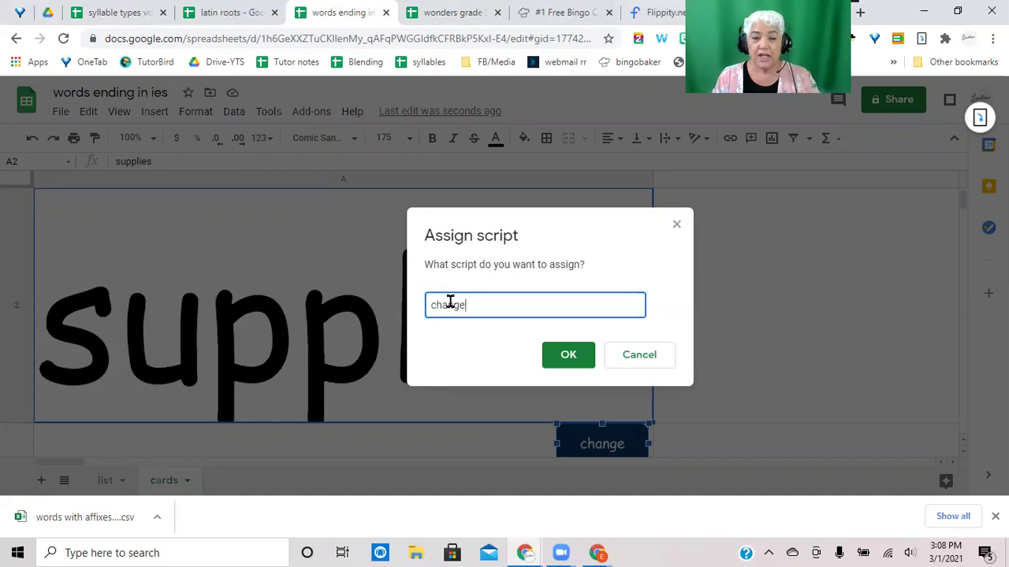
type("nge")
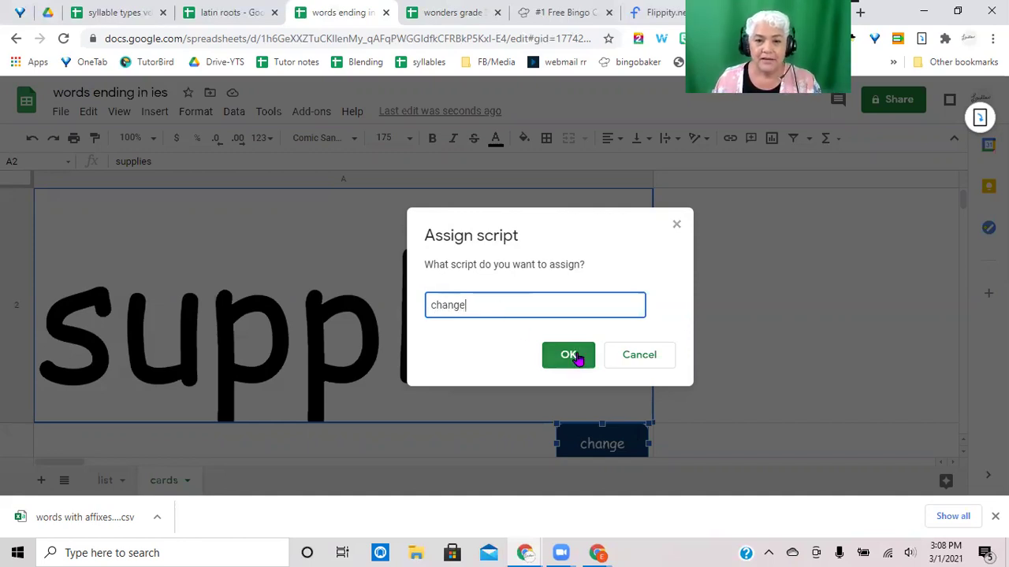
left_click(575, 355)
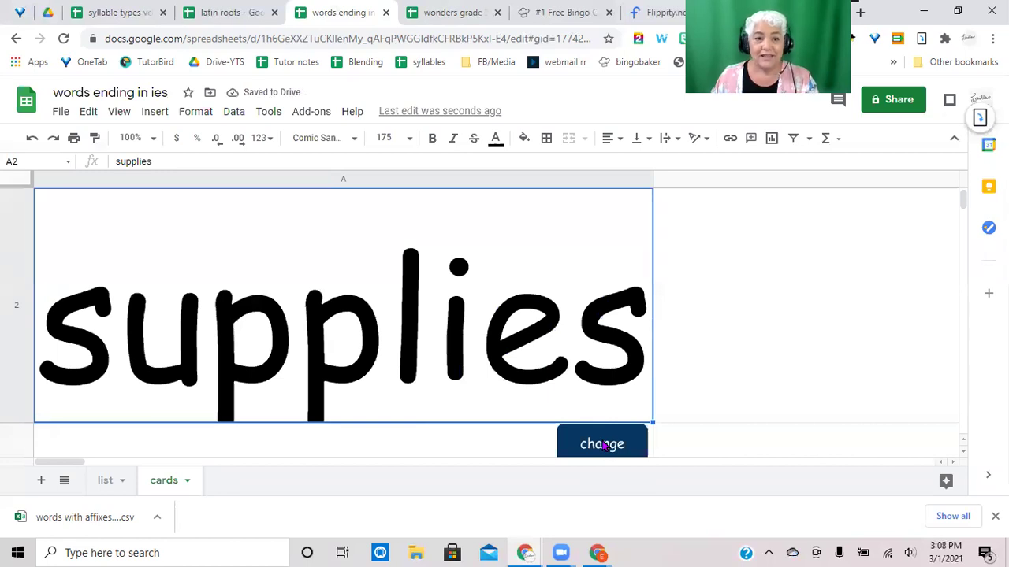
left_click(602, 445)
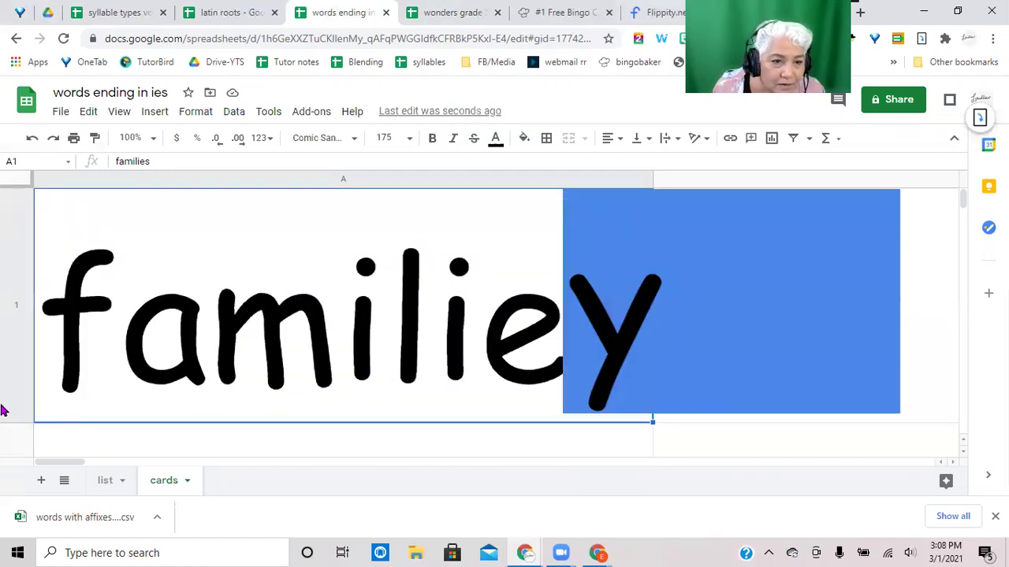
Reduce the height of all rows in the cards sheet slightly and shuffle the words again with the change button.
left_click(11, 180)
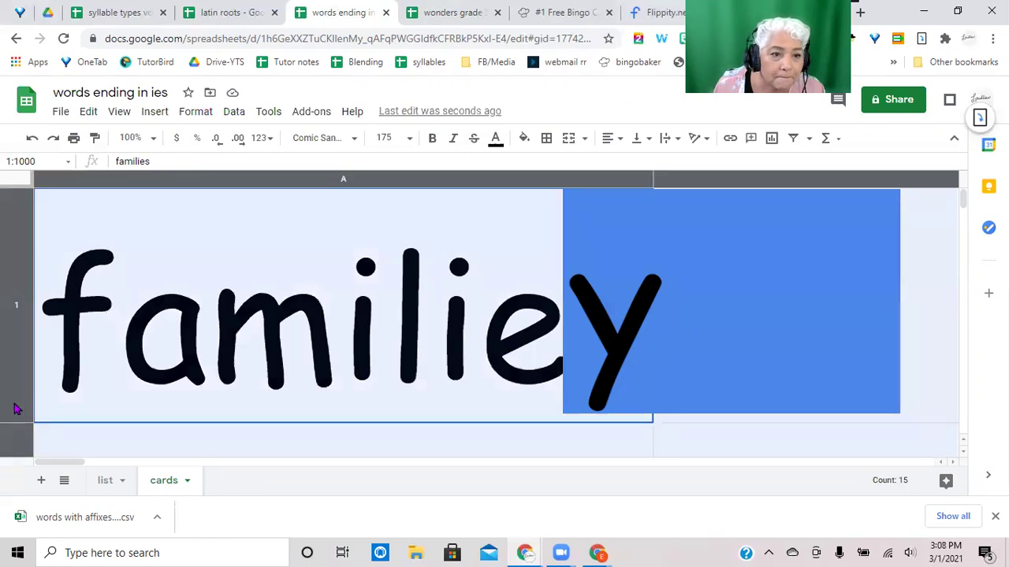
left_click_drag(20, 422, 21, 403)
scroll(512, 441, "down", 2)
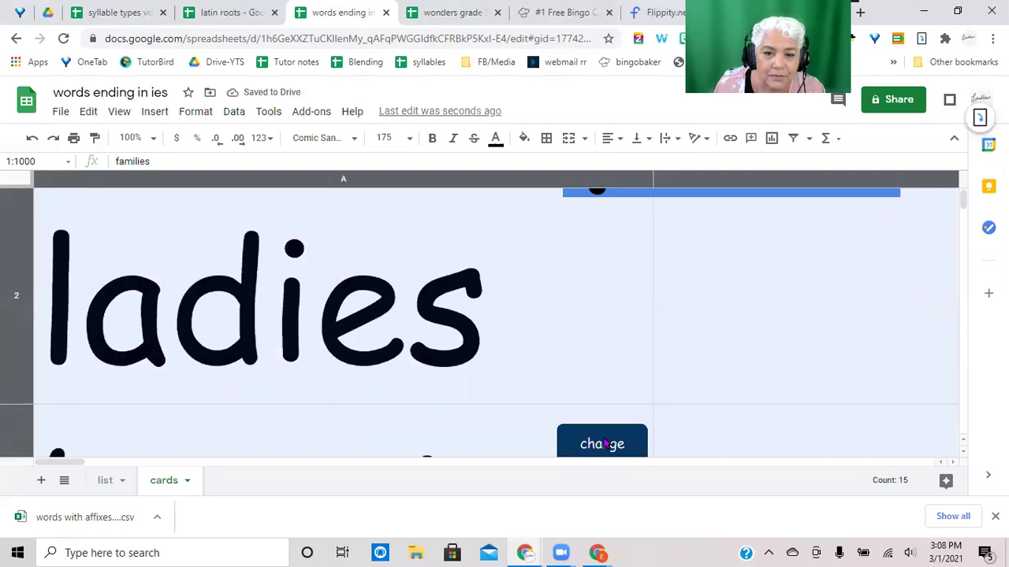
left_click(605, 444)
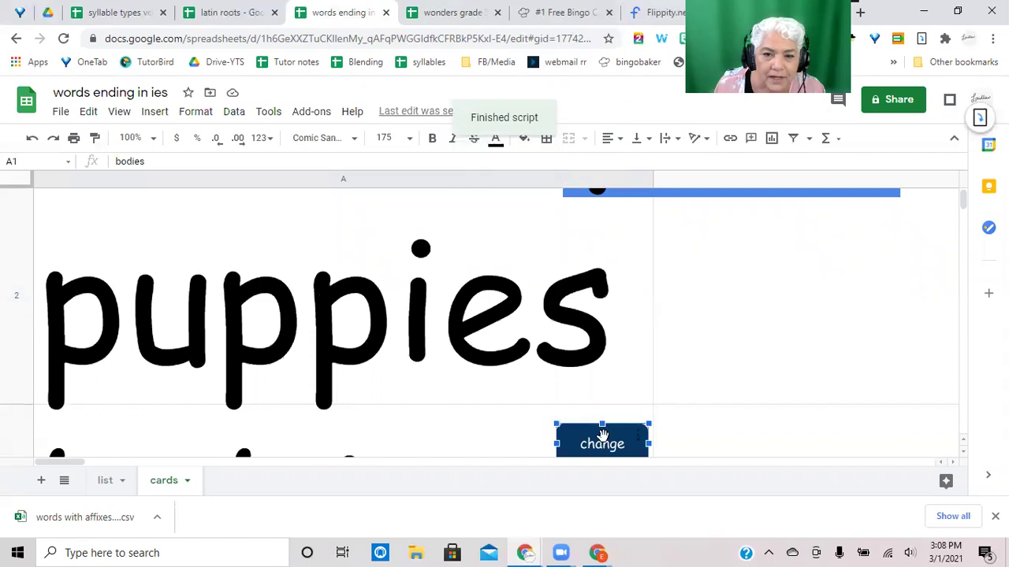
Move the change button up directly beneath the first card's y card, and shift the y card slightly further right.
mouse_move(601, 434)
left_mouse_down()
mouse_move(622, 295)
mouse_move(620, 204)
left_mouse_up()
scroll(662, 315, "up", 2)
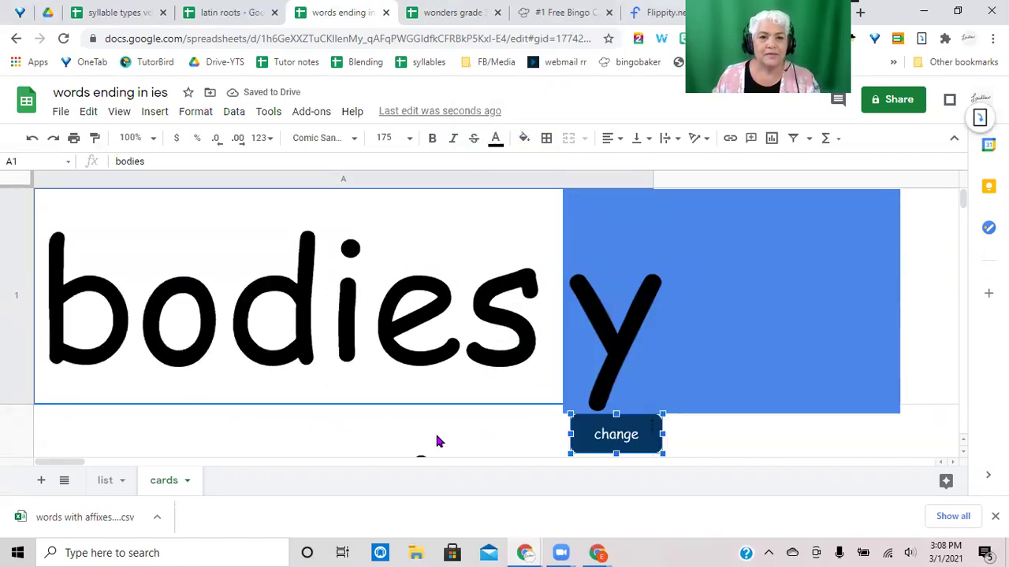
left_click(783, 309)
mouse_move(783, 308)
left_mouse_down()
mouse_move(570, 313)
mouse_move(548, 302)
mouse_move(796, 273)
left_mouse_up()
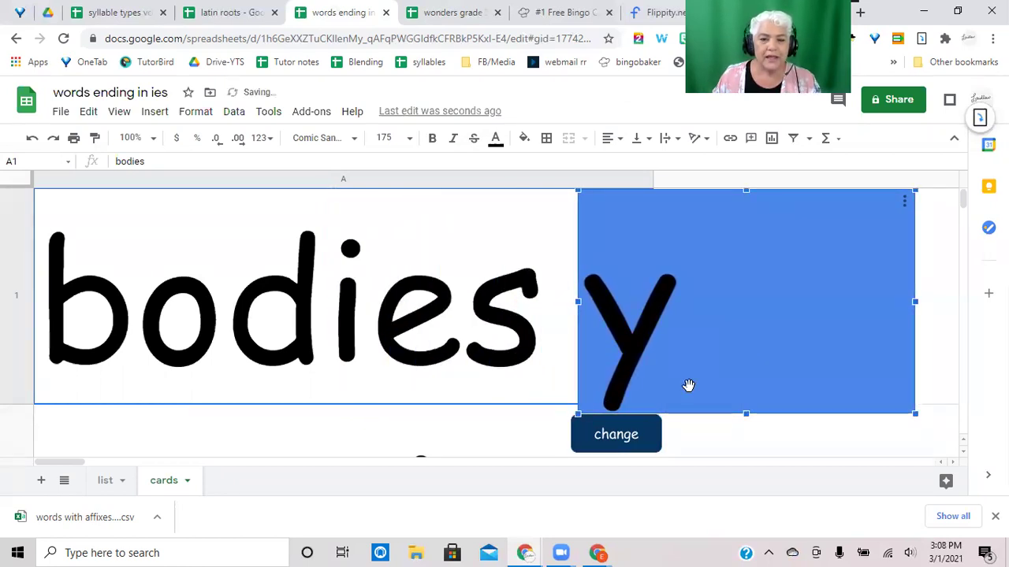
Shuffle the words several times with the change button, moving the y card a little further right of the word.
left_click(616, 446)
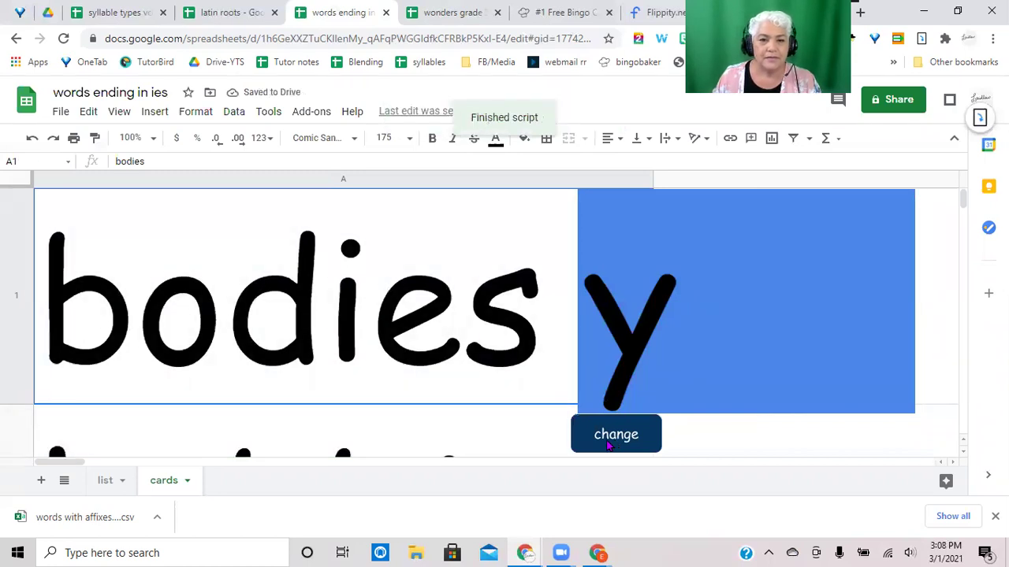
left_click(699, 306)
mouse_move(699, 306)
left_mouse_down()
mouse_move(441, 305)
mouse_move(671, 279)
mouse_move(660, 331)
left_mouse_up()
left_click(628, 445)
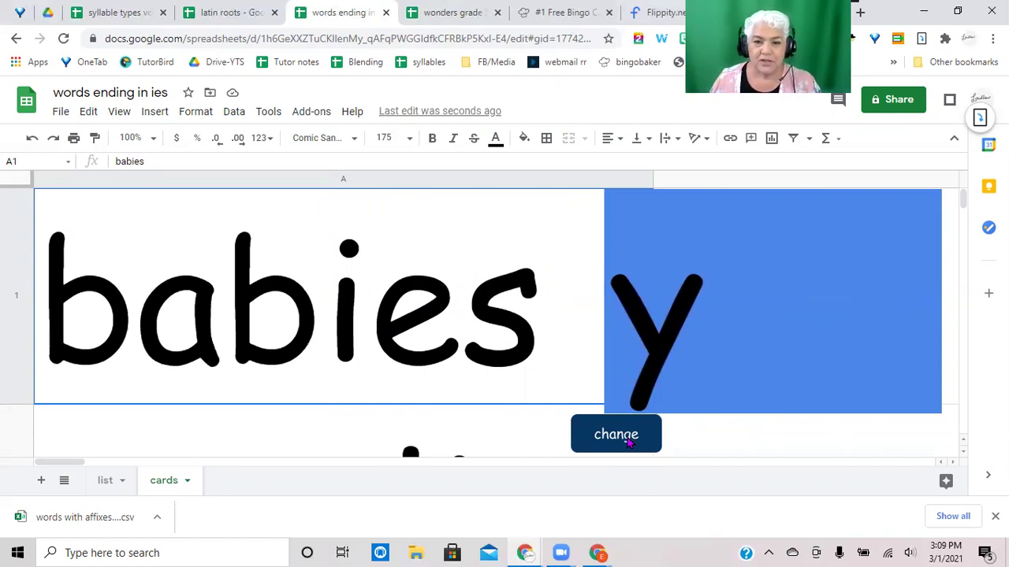
left_click(628, 443)
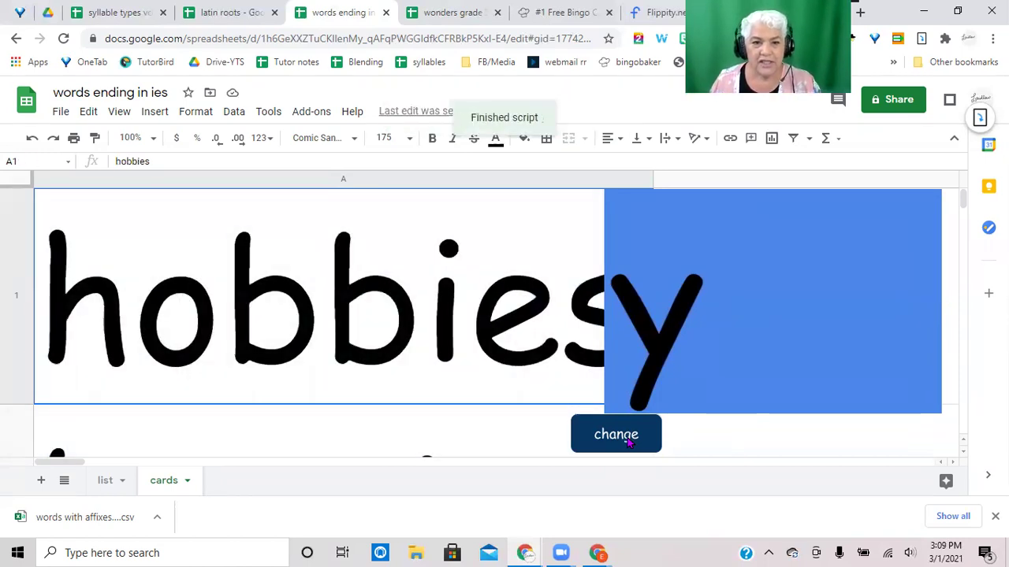
left_click(628, 443)
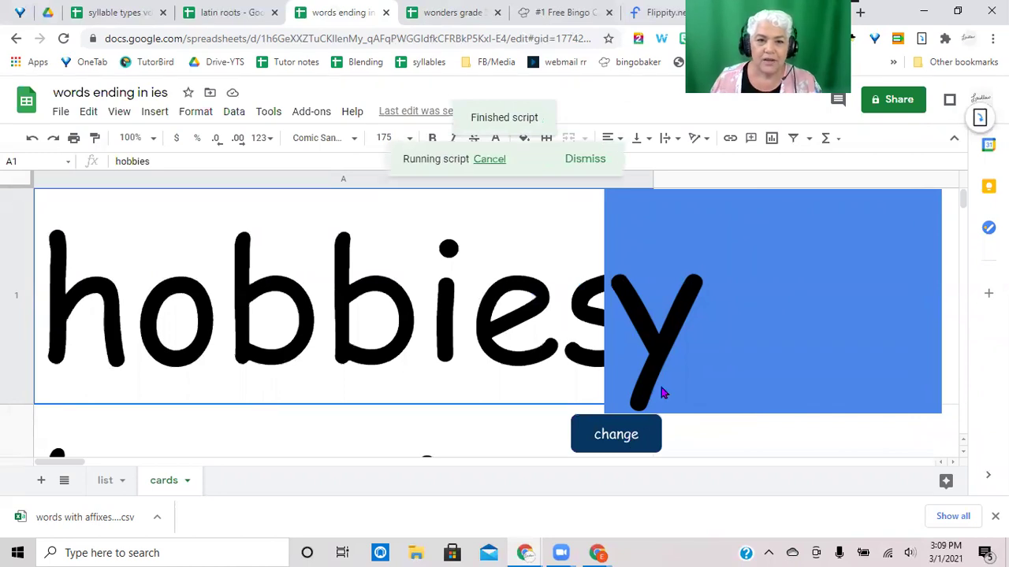
left_click(626, 440)
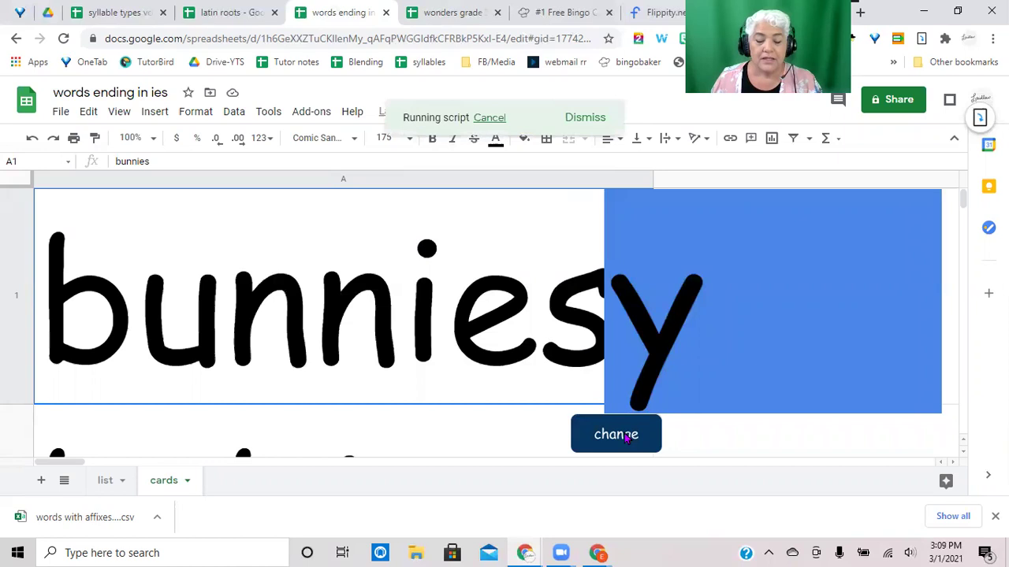
Cover the ies of ladies with the y card to form lady, and return the card beside the word, slightly narrower.
left_click(708, 317)
left_click_drag(692, 317, 368, 299)
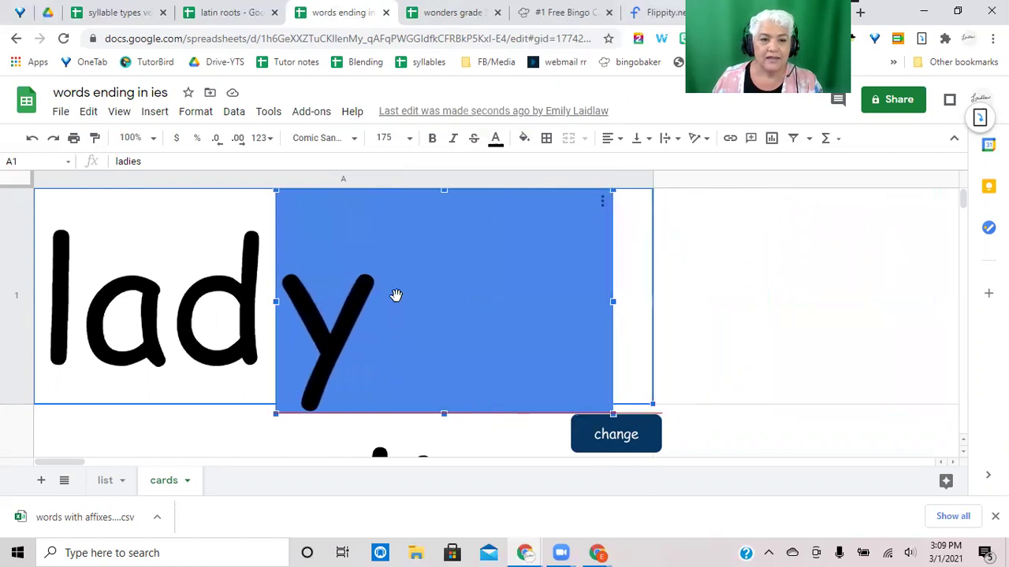
mouse_move(442, 327)
left_mouse_down()
mouse_move(756, 313)
mouse_move(481, 310)
mouse_move(720, 273)
mouse_move(706, 271)
left_mouse_up()
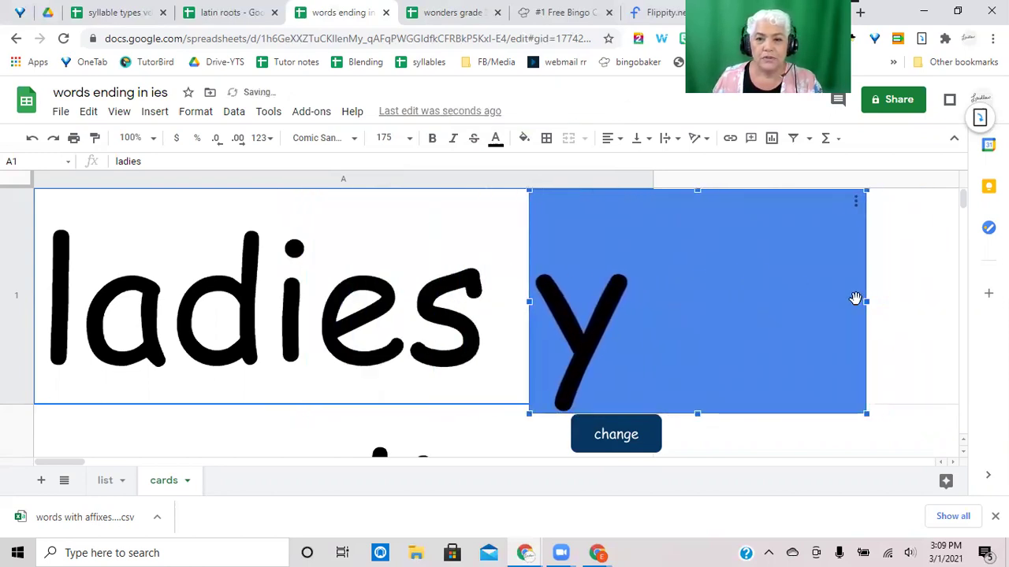
mouse_move(866, 302)
left_mouse_down()
mouse_move(545, 293)
mouse_move(531, 304)
mouse_move(157, 286)
mouse_move(623, 277)
mouse_move(604, 275)
mouse_move(513, 277)
mouse_move(840, 317)
mouse_move(831, 313)
left_mouse_up()
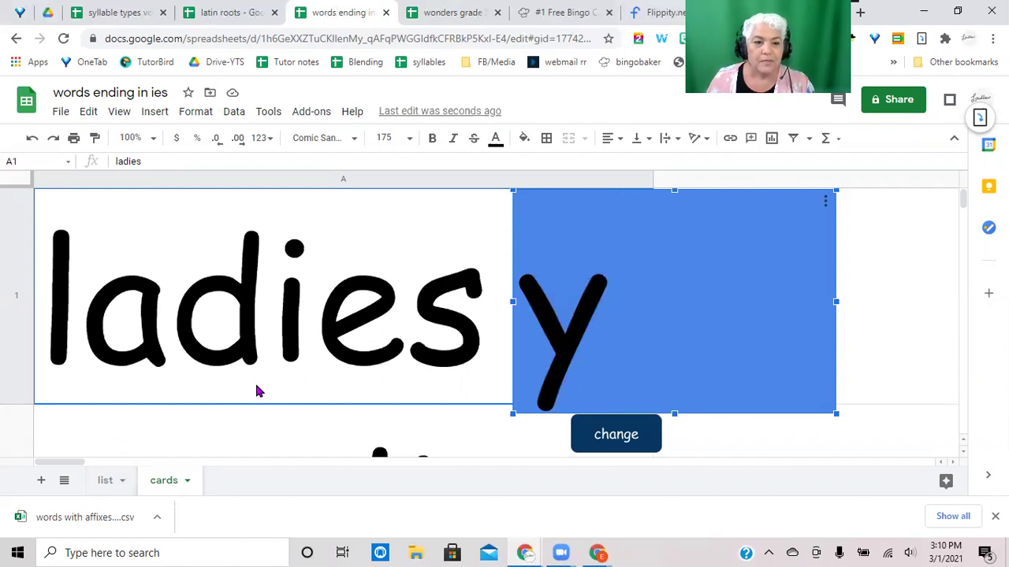
Select the words armies through supplies in A1:A16 of the list sheet for copying.
left_click(104, 484)
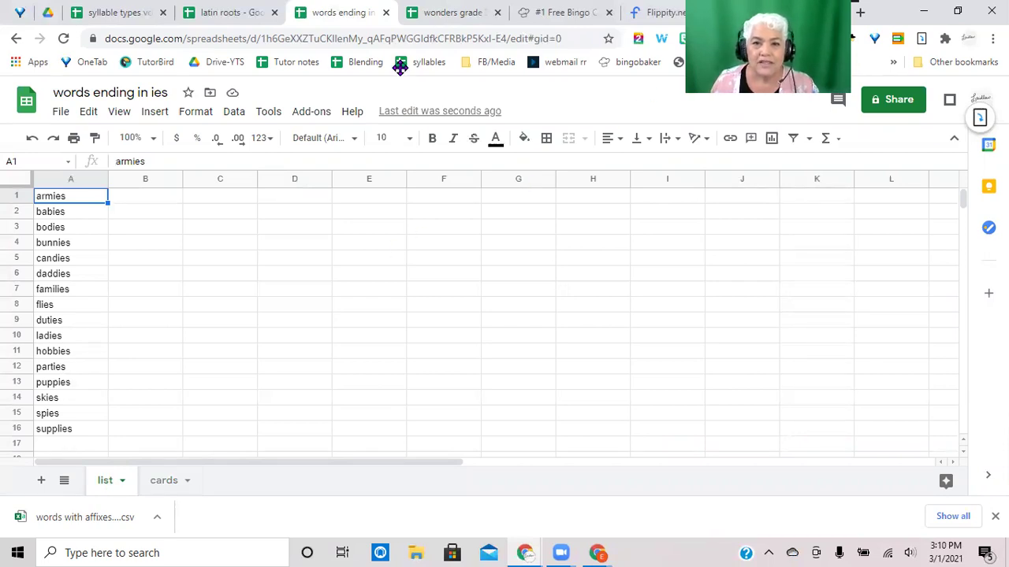
left_click_drag(401, 67, 203, 68)
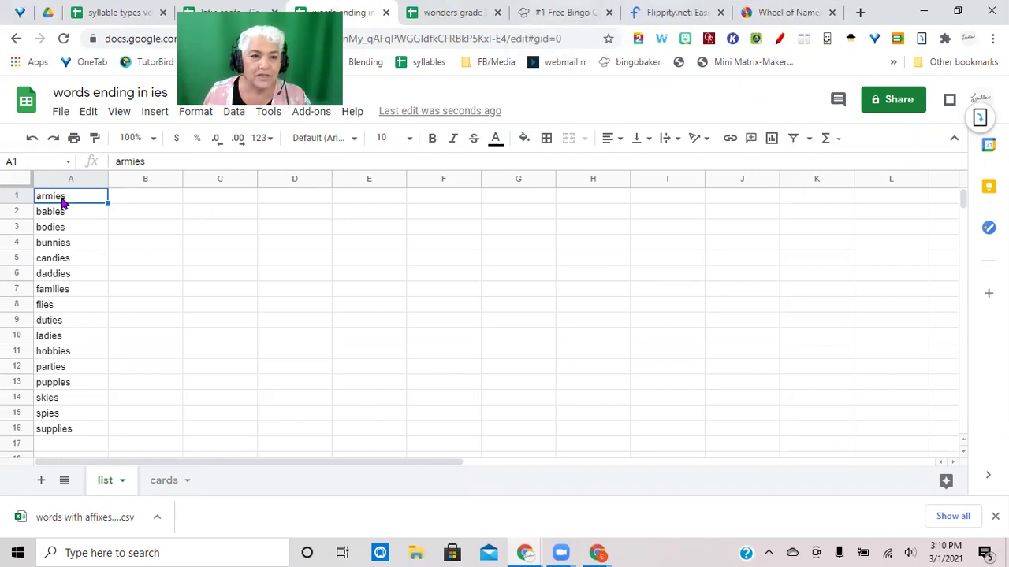
left_click_drag(63, 205, 59, 446)
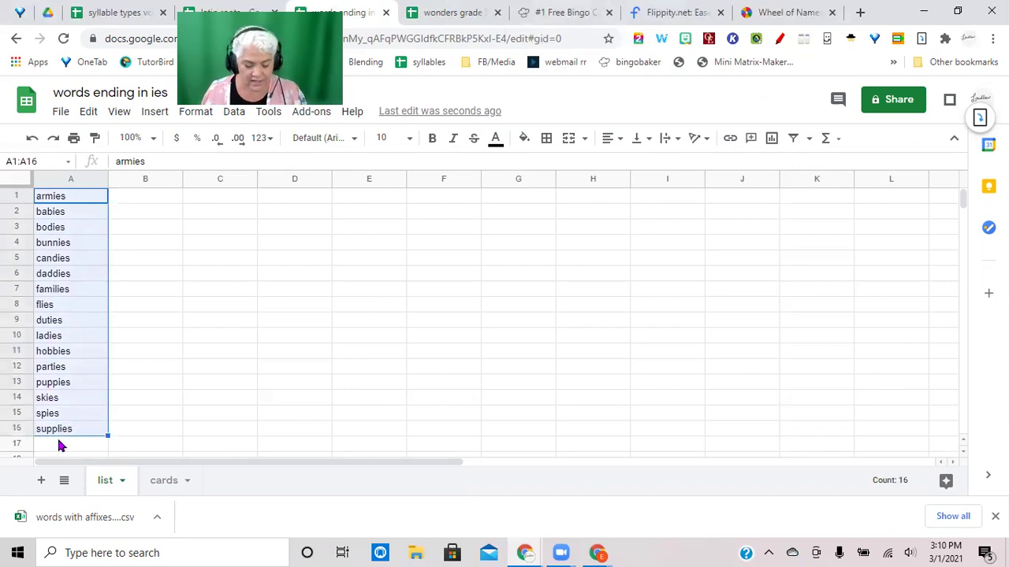
Switch to Bingo Baker, clear the Free! text from the center square and set the card size to 4x4.
left_click(554, 14)
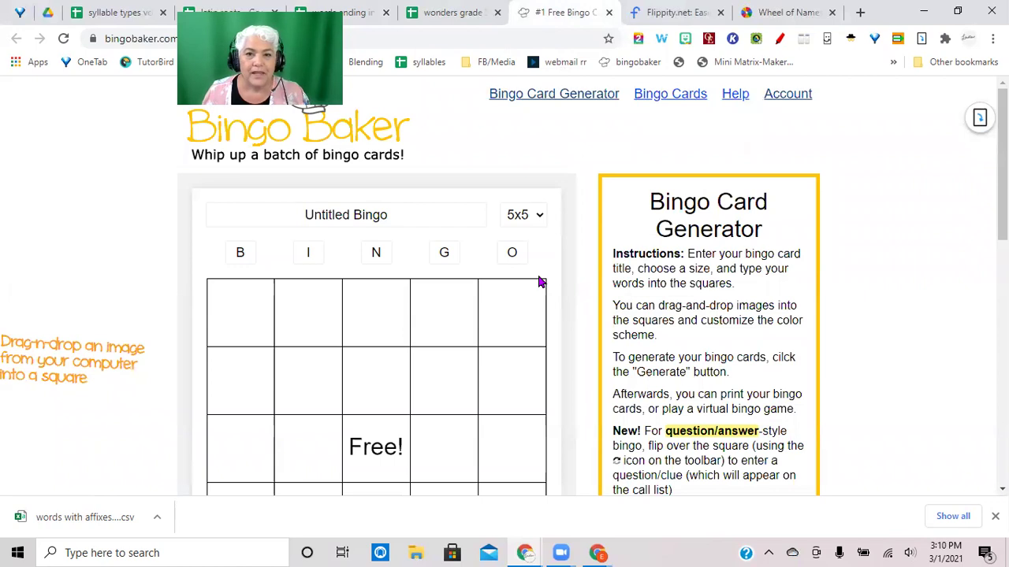
scroll(540, 274, "down", 4)
scroll(540, 274, "up", 3)
scroll(541, 268, "up", 1)
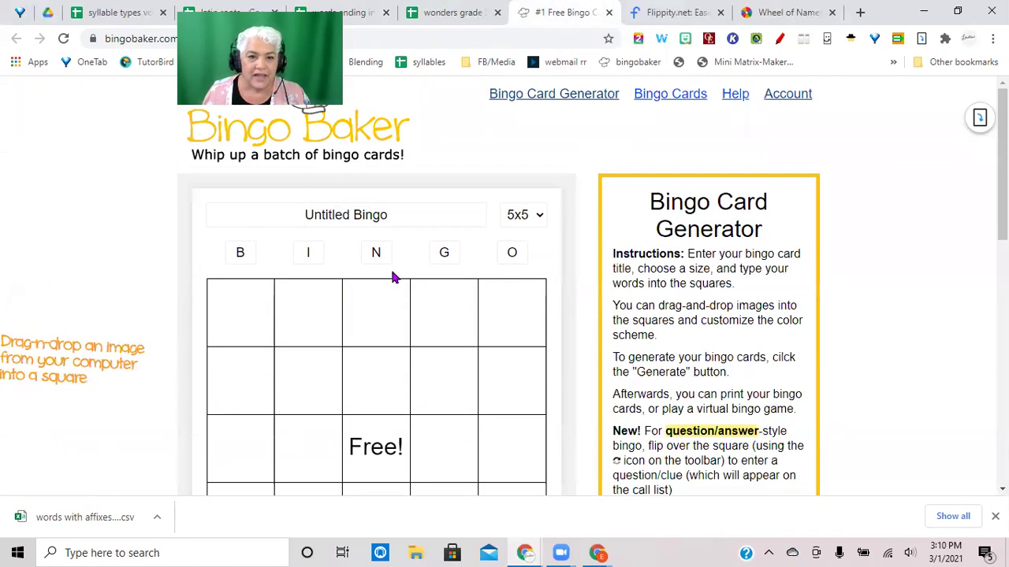
left_click_drag(408, 447, 333, 453)
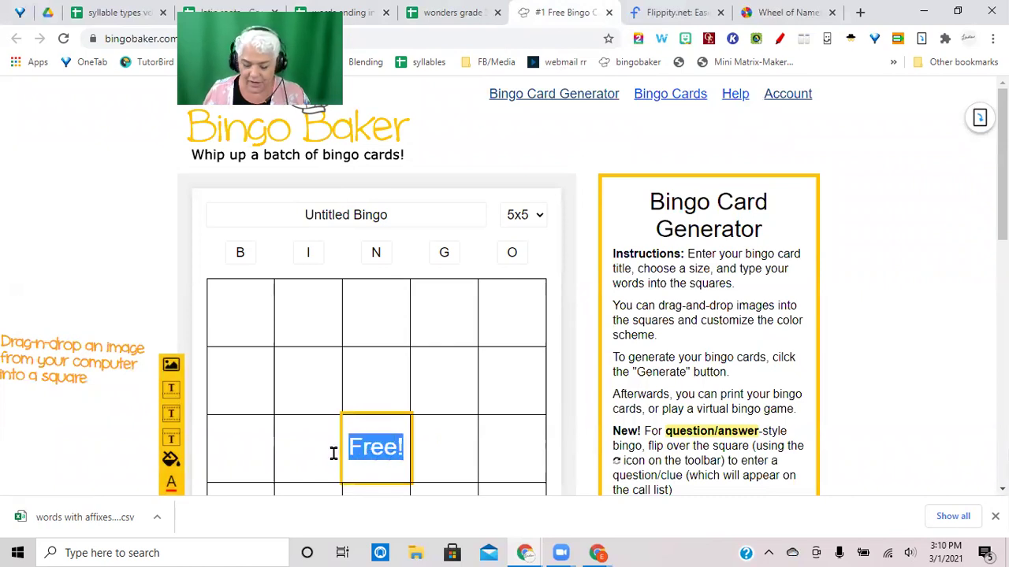
key("BackSpace")
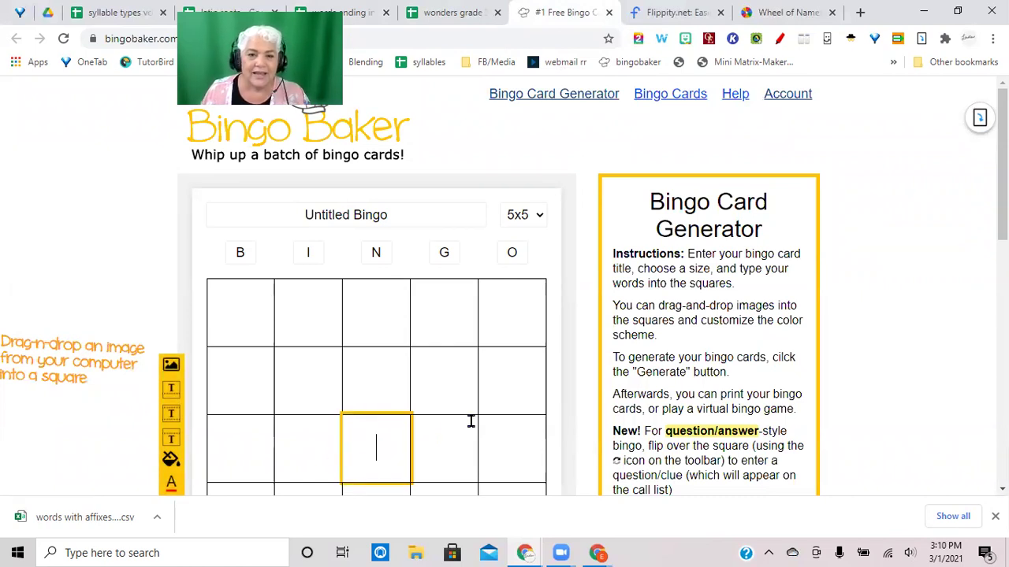
left_click(532, 216)
left_click(522, 263)
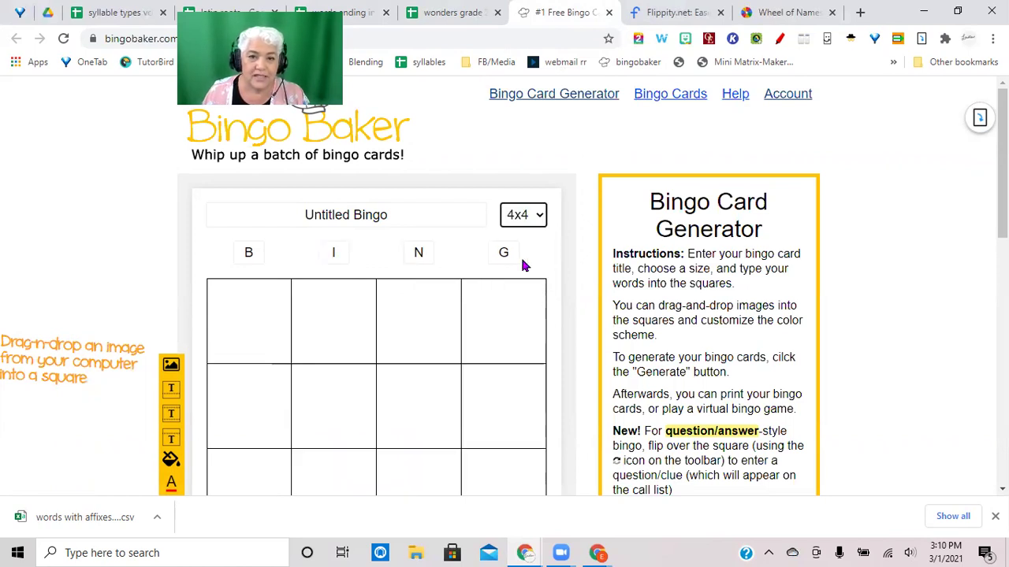
Paste the copied words armies through supplies into the card's extra words as a one-item-per-line list.
scroll(522, 260, "down", 3)
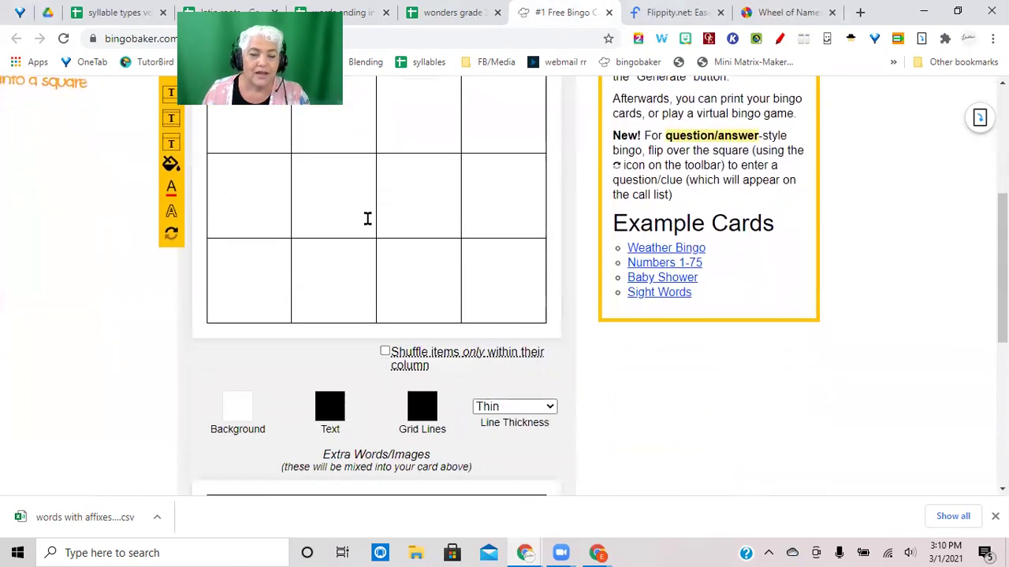
scroll(368, 224, "down", 4)
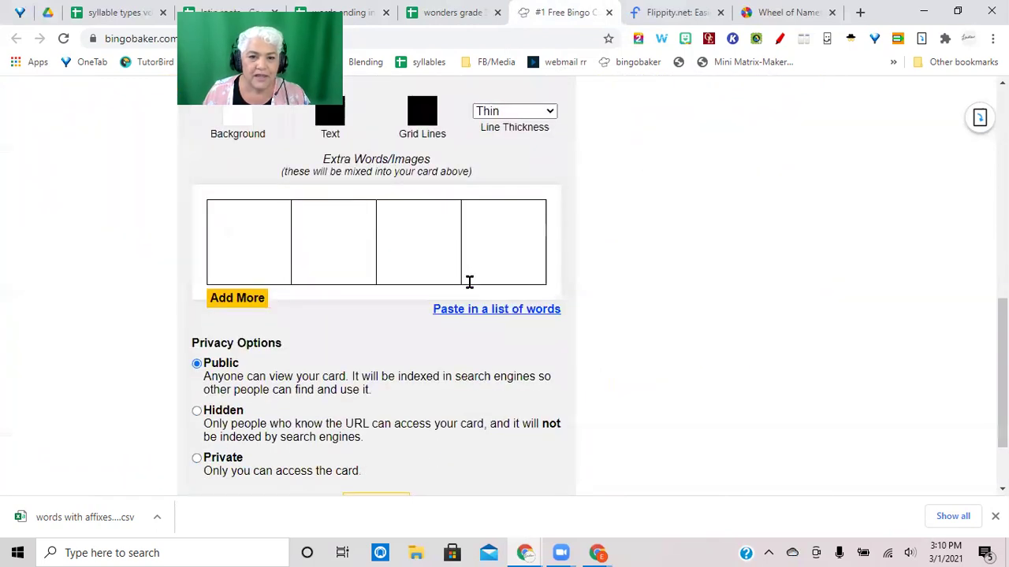
left_click(480, 311)
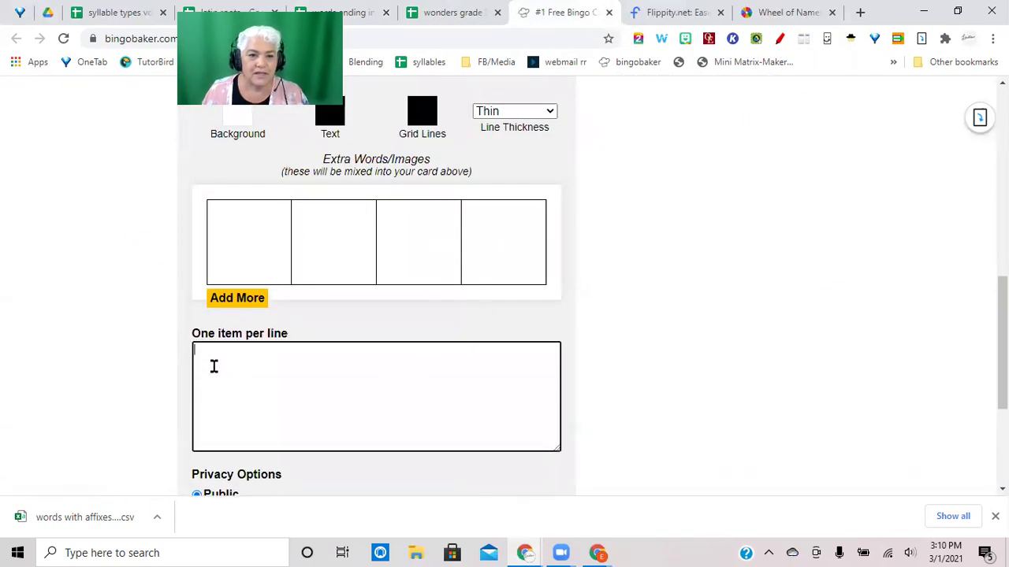
key("ctrl+v")
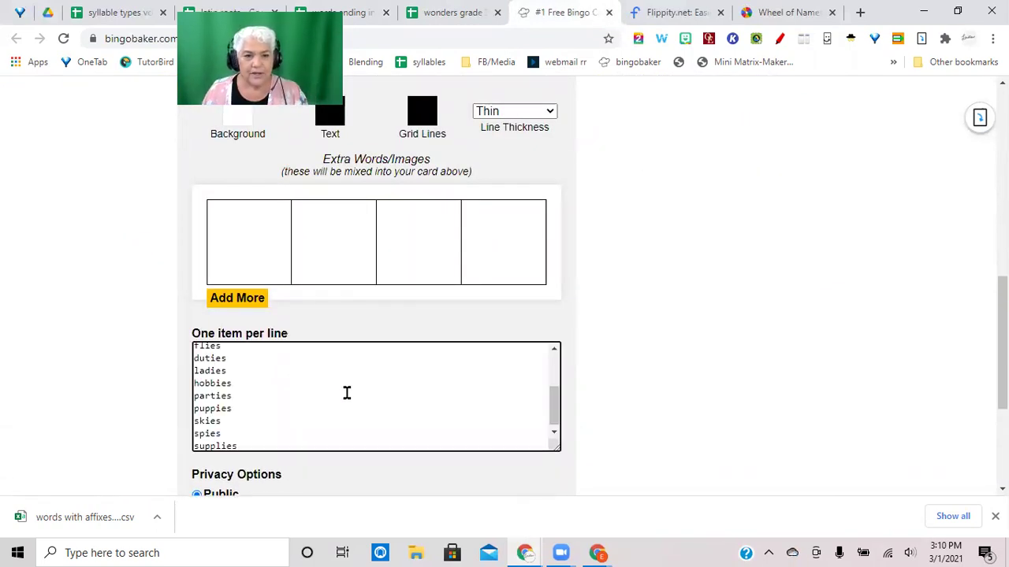
scroll(359, 387, "up", 3)
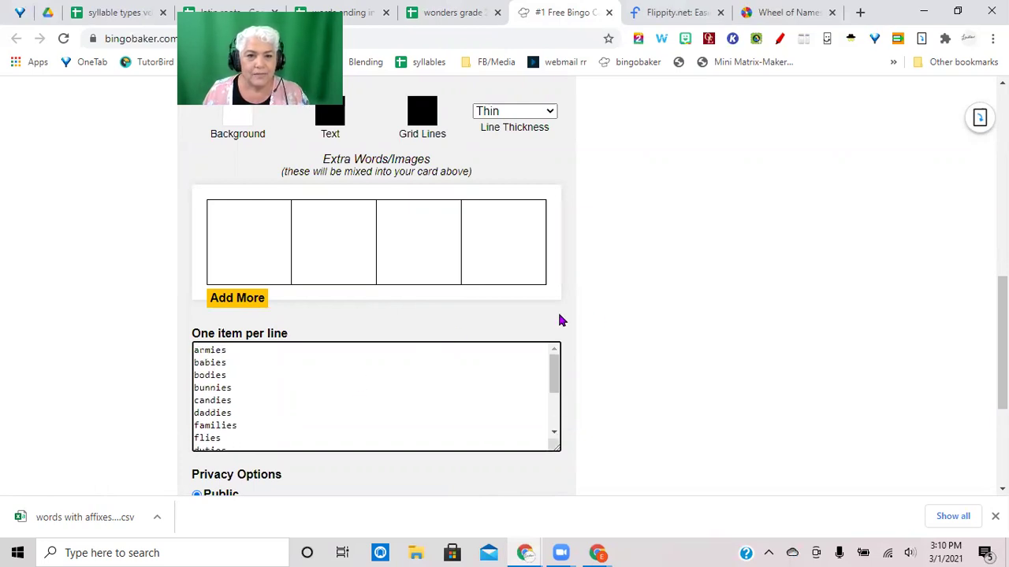
Generate the 4x4 bingo cards from the pasted words, keeping the Public privacy option, and review the preview.
scroll(551, 300, "up", 10)
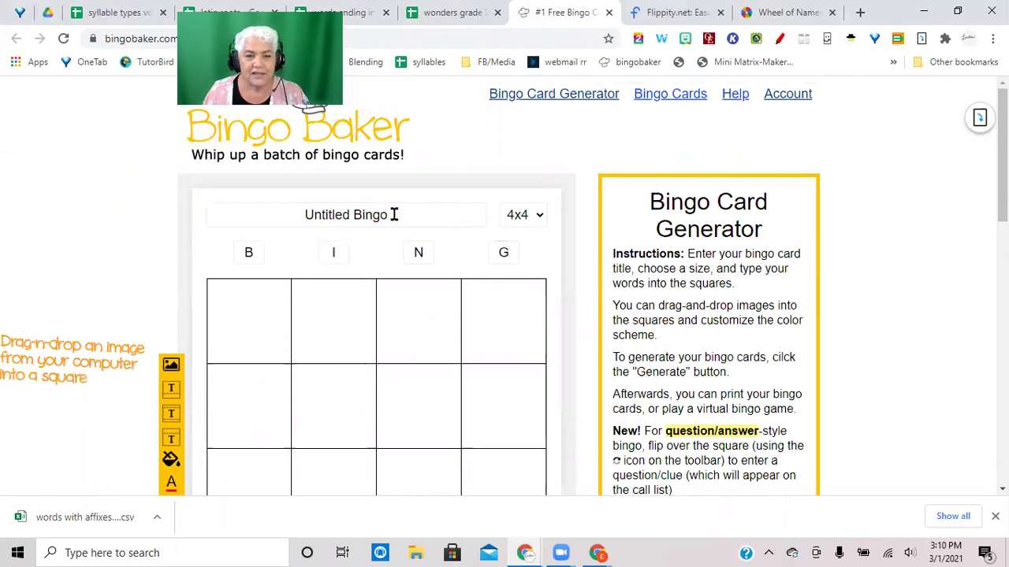
scroll(409, 268, "down", 10)
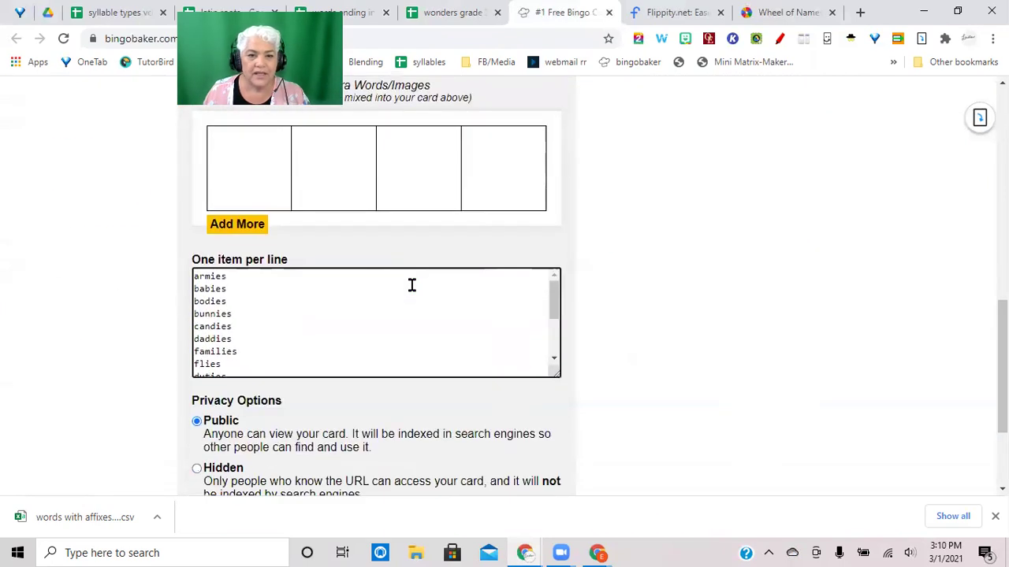
scroll(410, 284, "down", 5)
scroll(394, 415, "down", 2)
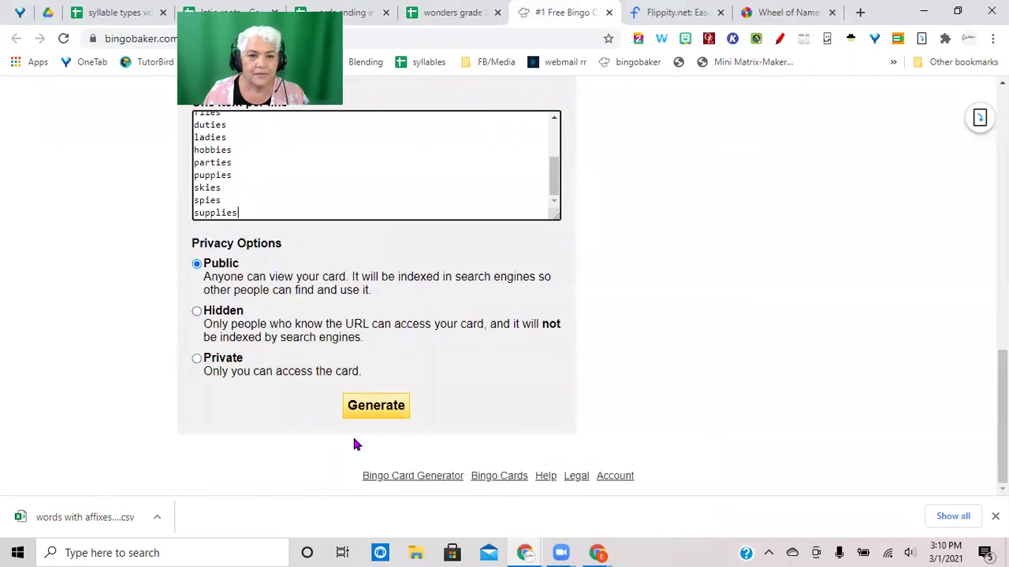
left_click(378, 407)
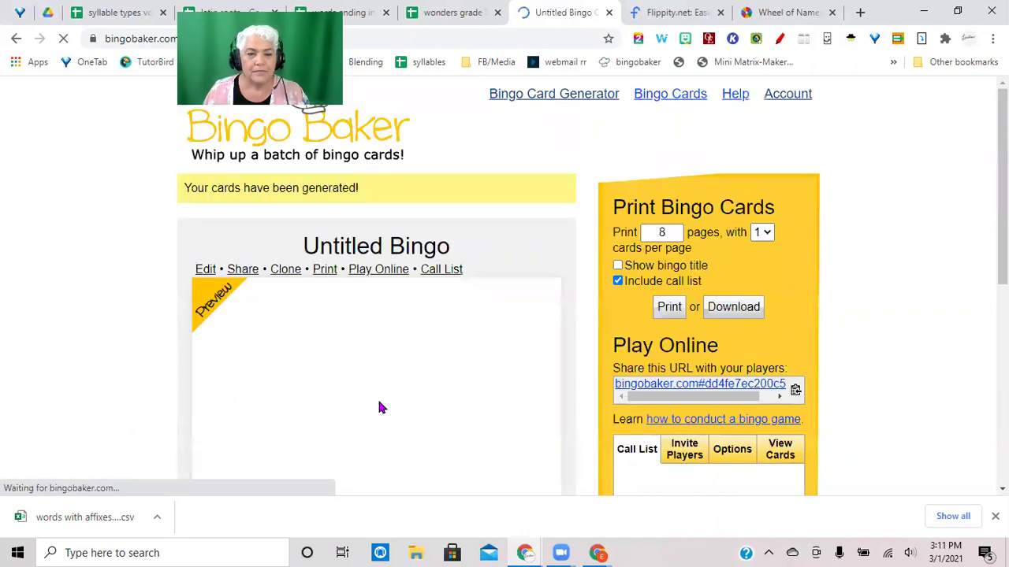
scroll(522, 376, "down", 4)
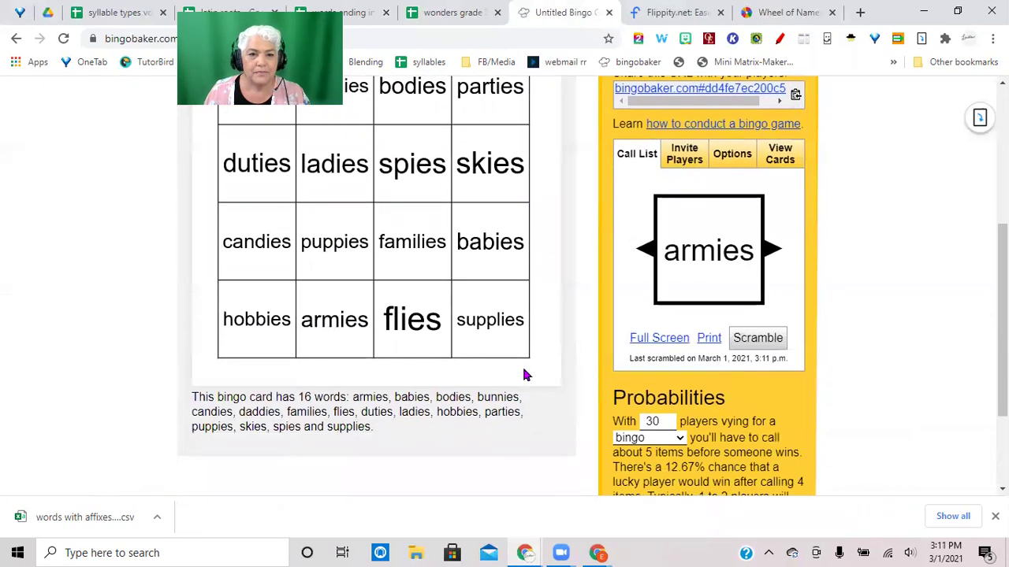
scroll(526, 375, "up", 1)
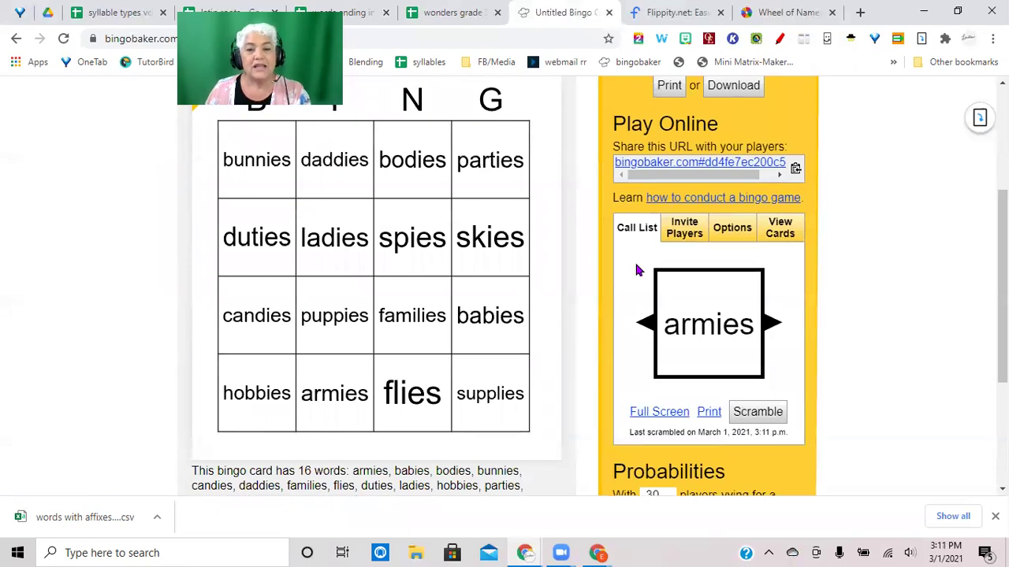
Open the online play link for players, generate a unique bingo card and dismiss its instructions.
scroll(637, 255, "up", 1)
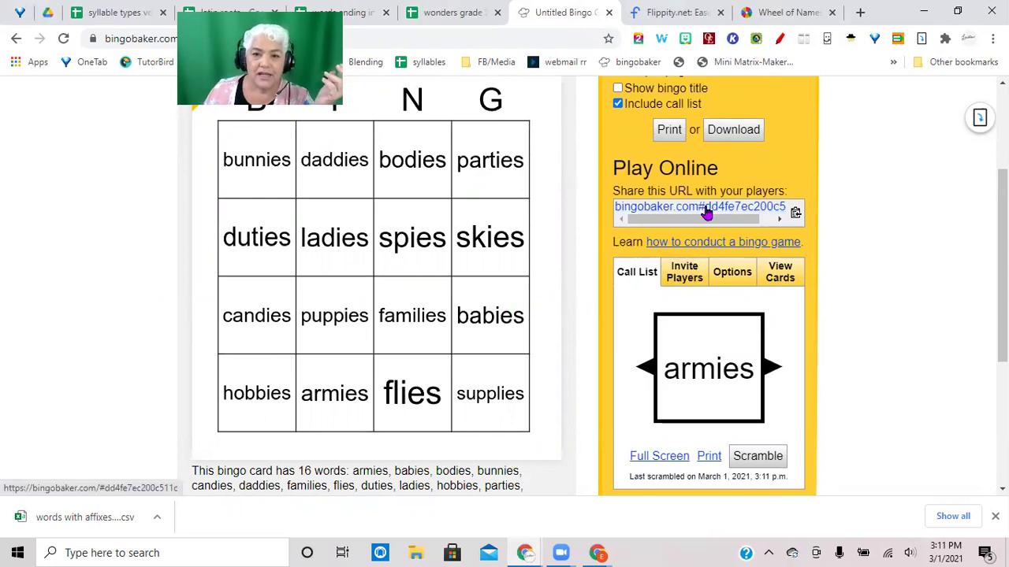
left_click(704, 208)
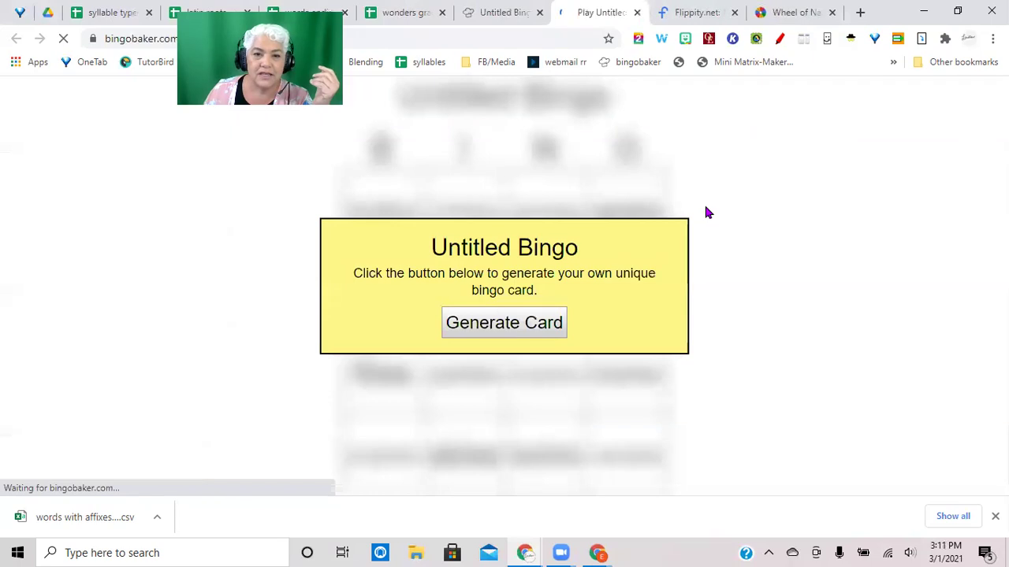
left_click(478, 326)
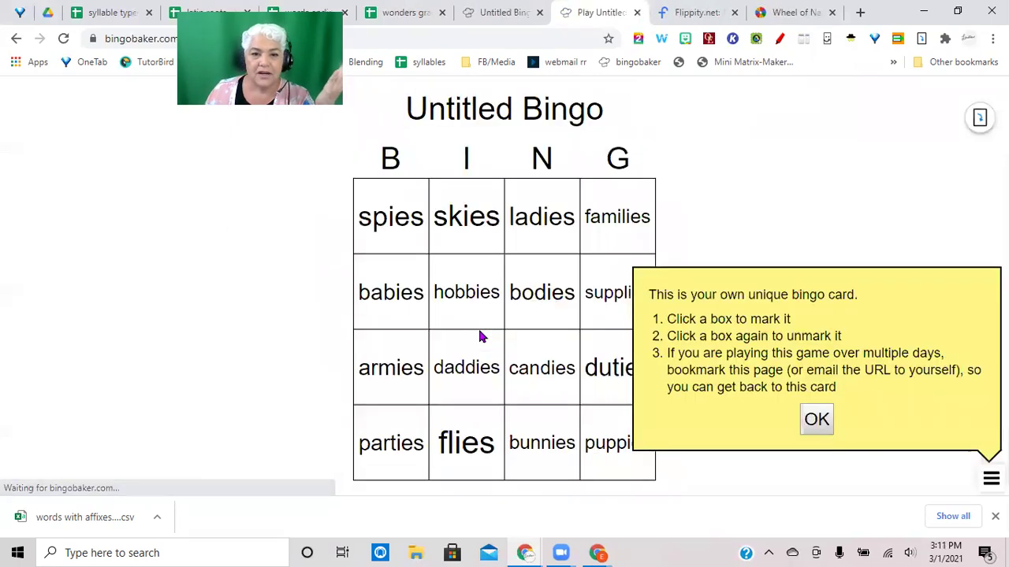
left_click(817, 419)
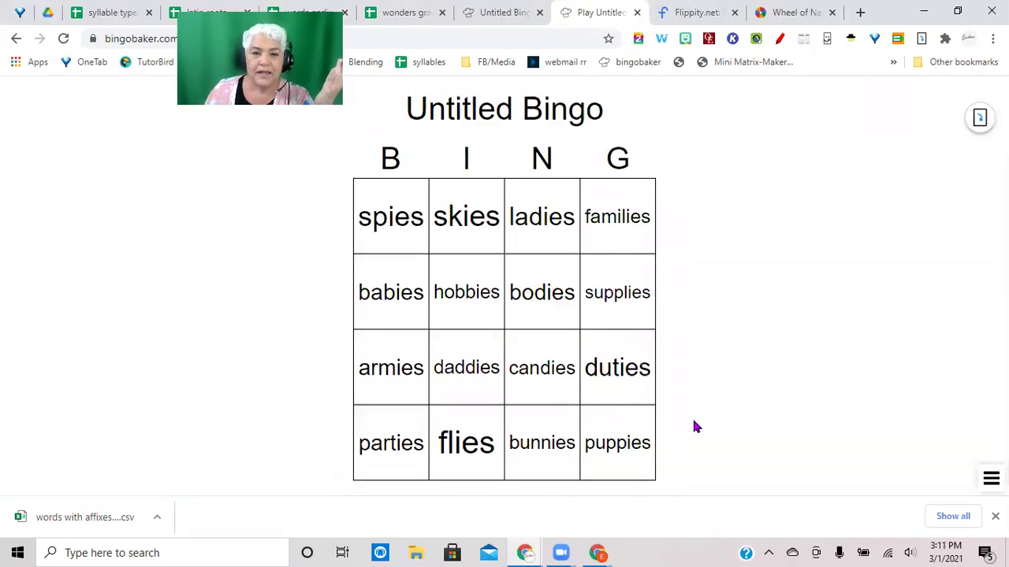
Mark hobbies, bodies, families, supplies, duties, daddies and armies on the online bingo card.
left_click(480, 313)
double_click(558, 309)
left_click(636, 223)
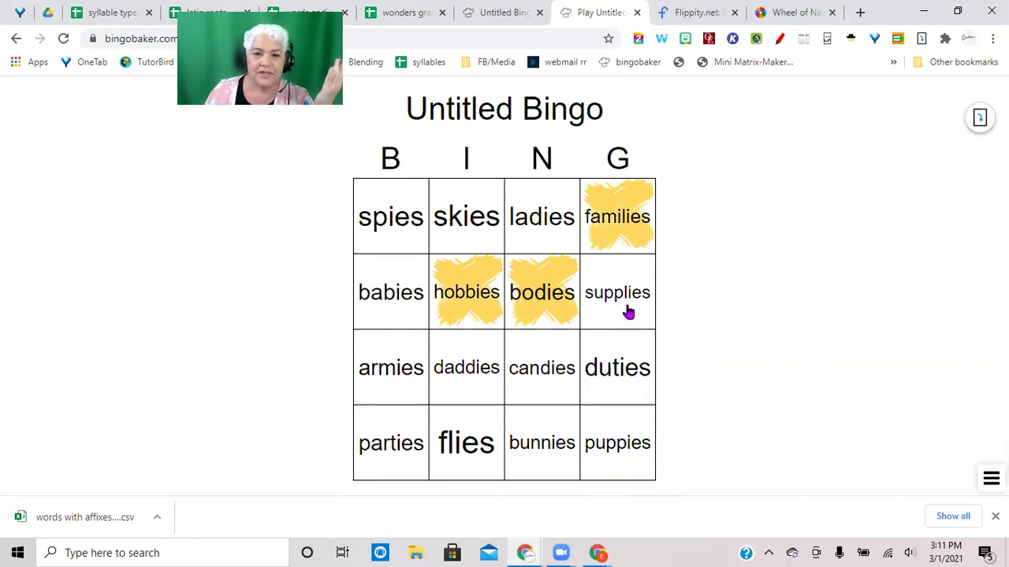
left_click(628, 313)
left_click(609, 378)
left_click(465, 380)
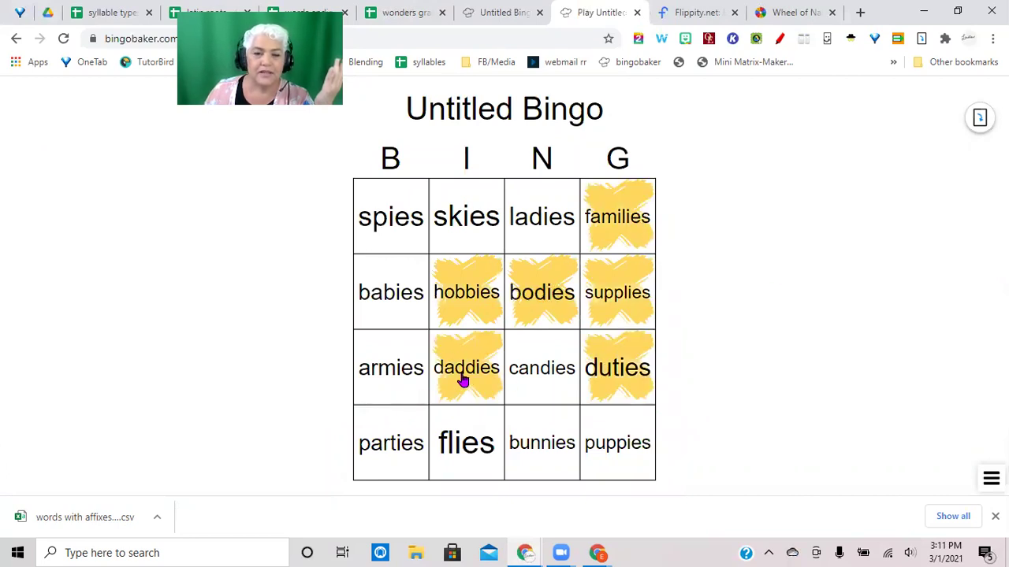
left_click(375, 372)
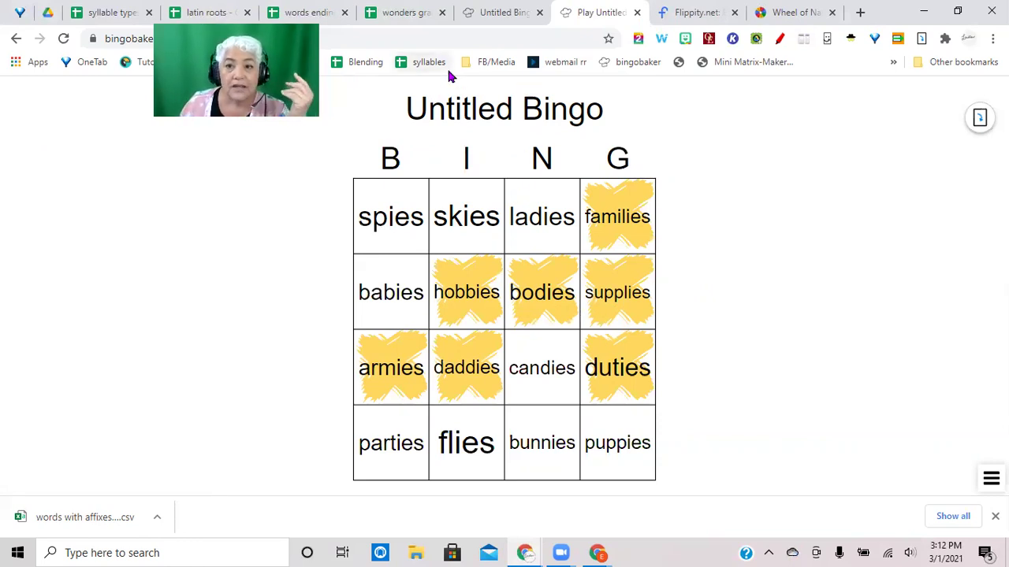
Switch to Wheel of Names and replace the sample entries with the words armies through supplies.
left_click(794, 17)
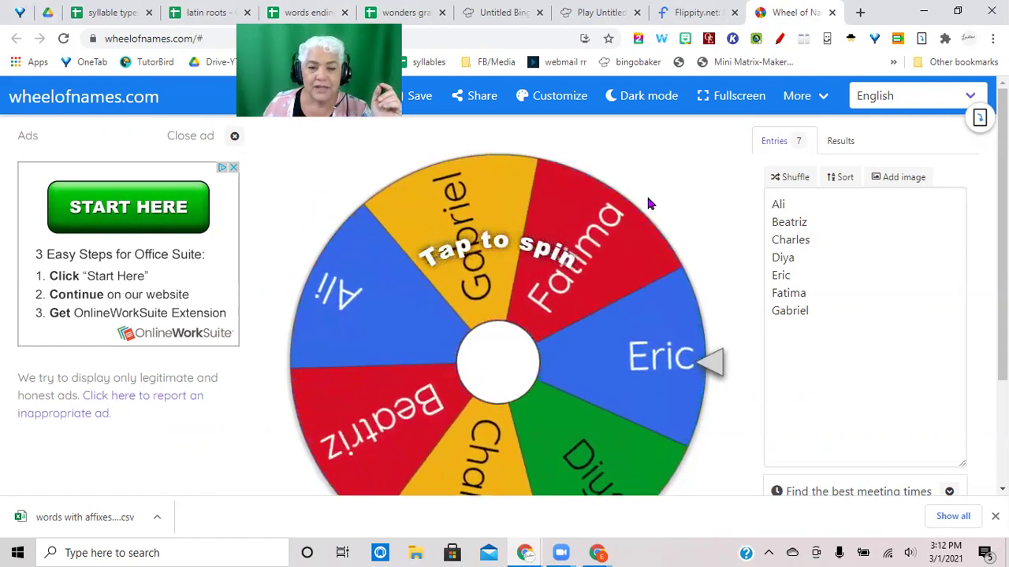
left_click_drag(807, 313, 776, 201)
key("BackSpace")
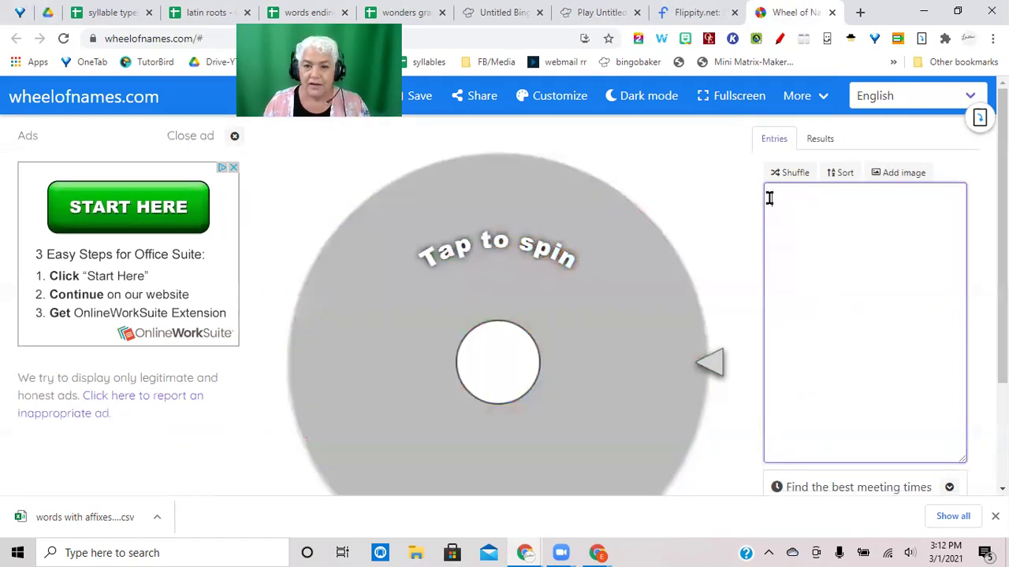
type("armies babies bodies bunnies candies daddies families flies duties ladies hobbies parties puppies skies spies supplies")
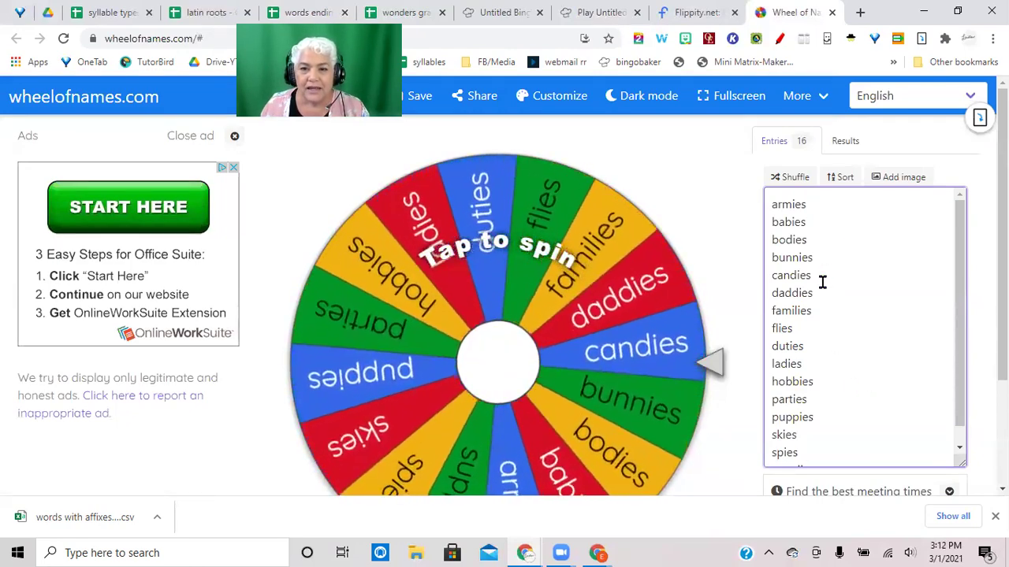
Add the bonus entry "dance it +3" on its own line after candies.
left_click(820, 274)
key("Return")
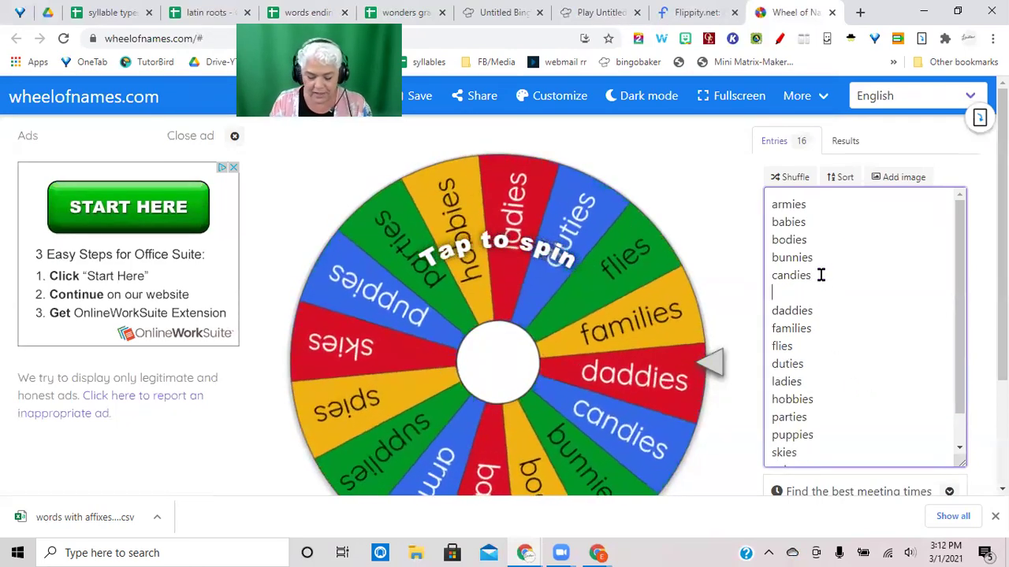
type("dance ")
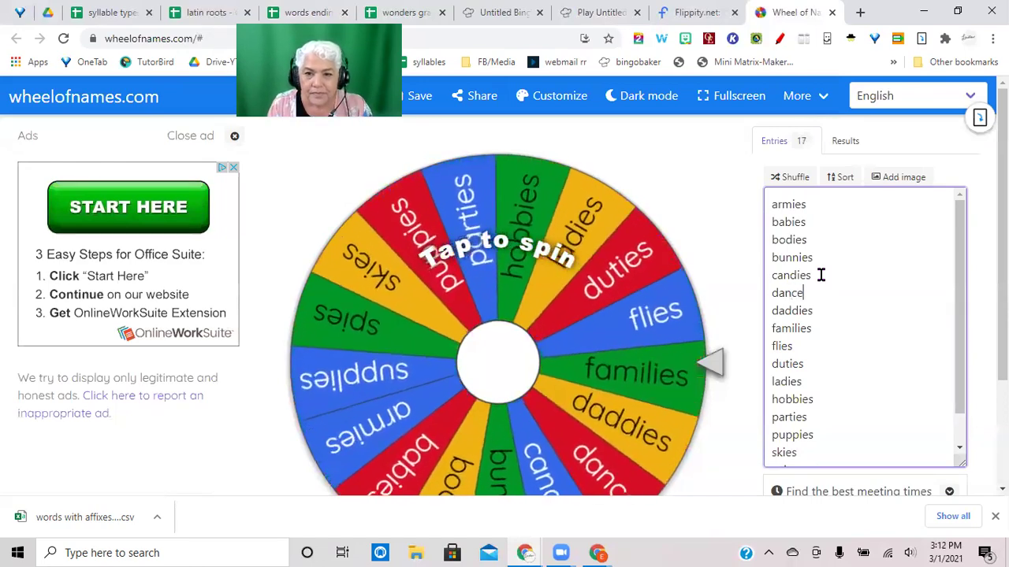
type("it")
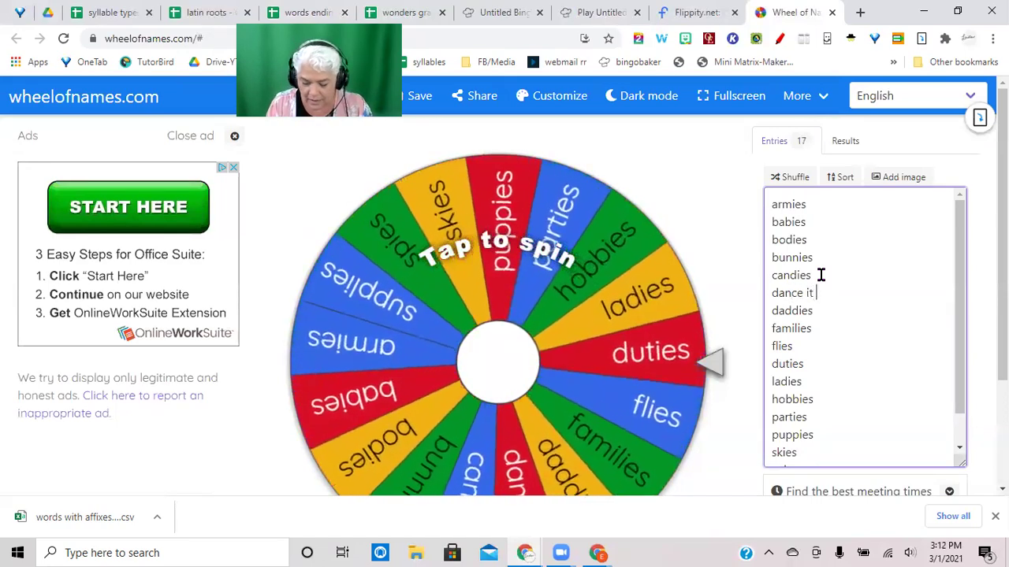
type(" +3")
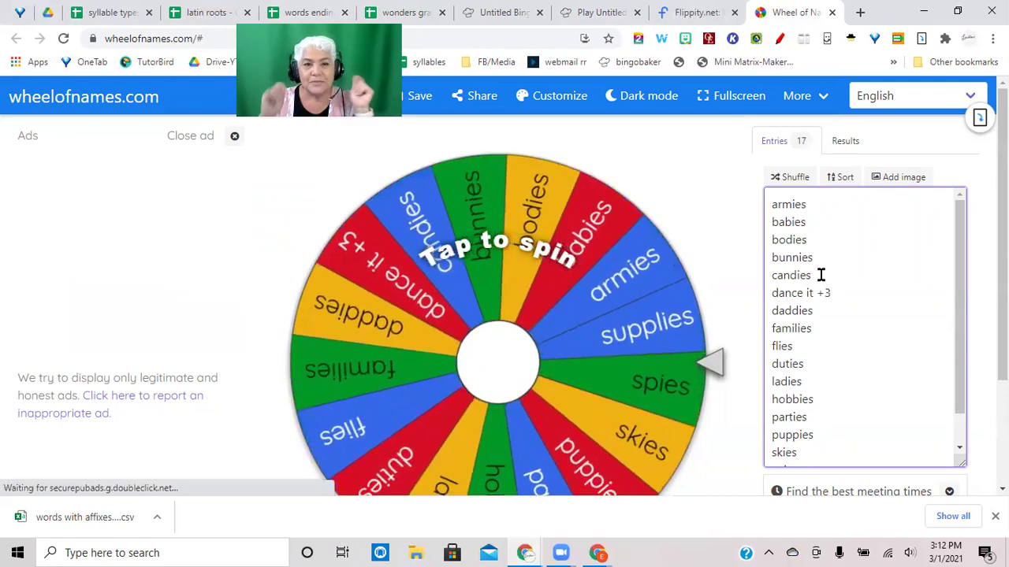
Add the bonus entry "jumping jacks +2" on its own line after duties.
left_click(826, 365)
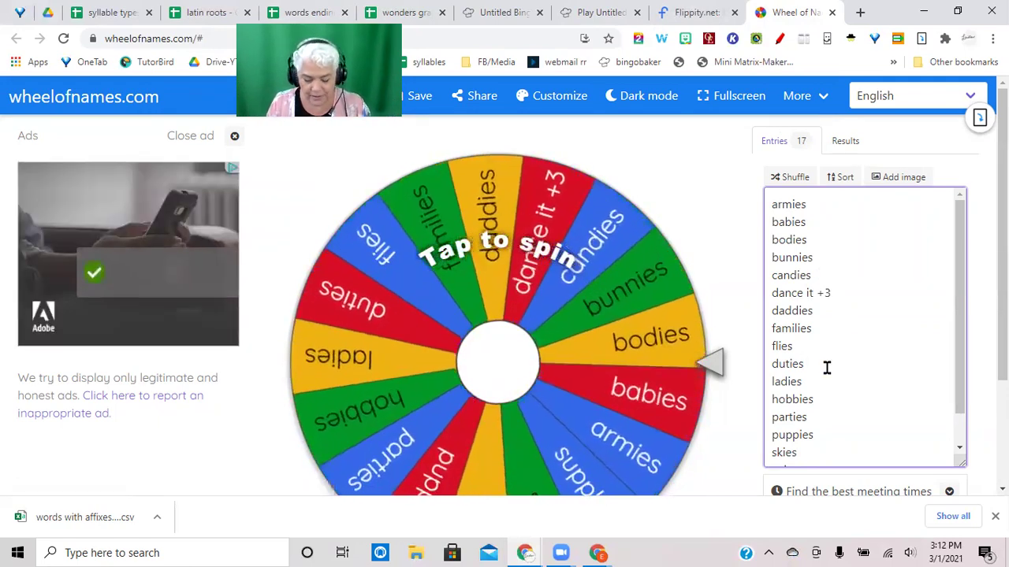
type("jumping")
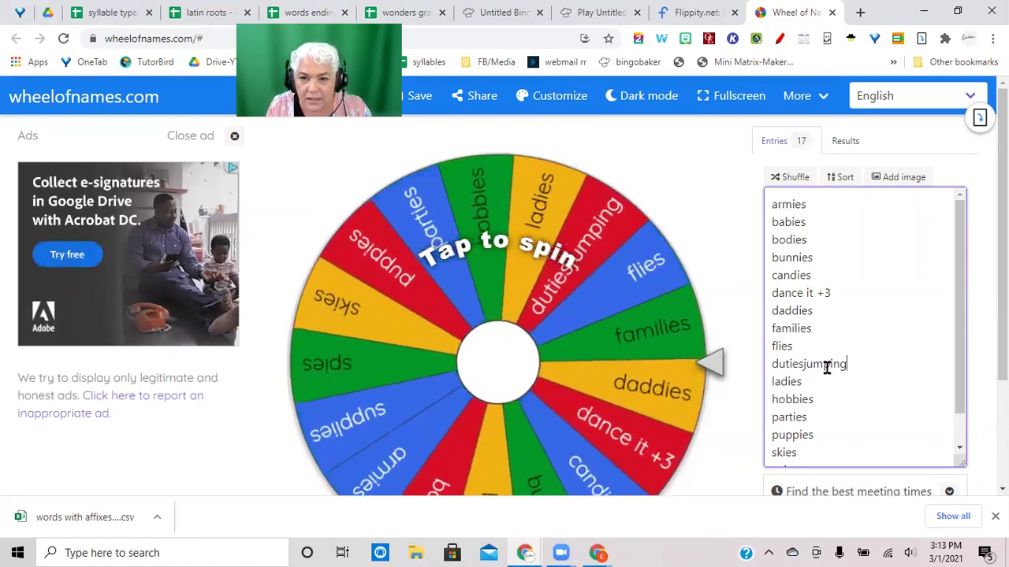
key("BackSpace")
key("BackSpace")
key("BackSpace")
key("BackSpace")
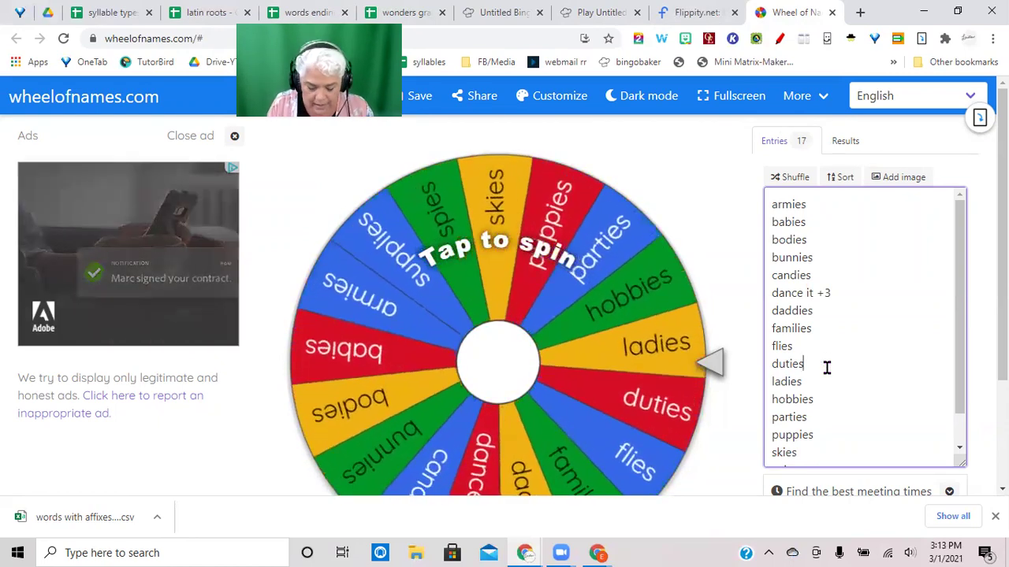
key("Return")
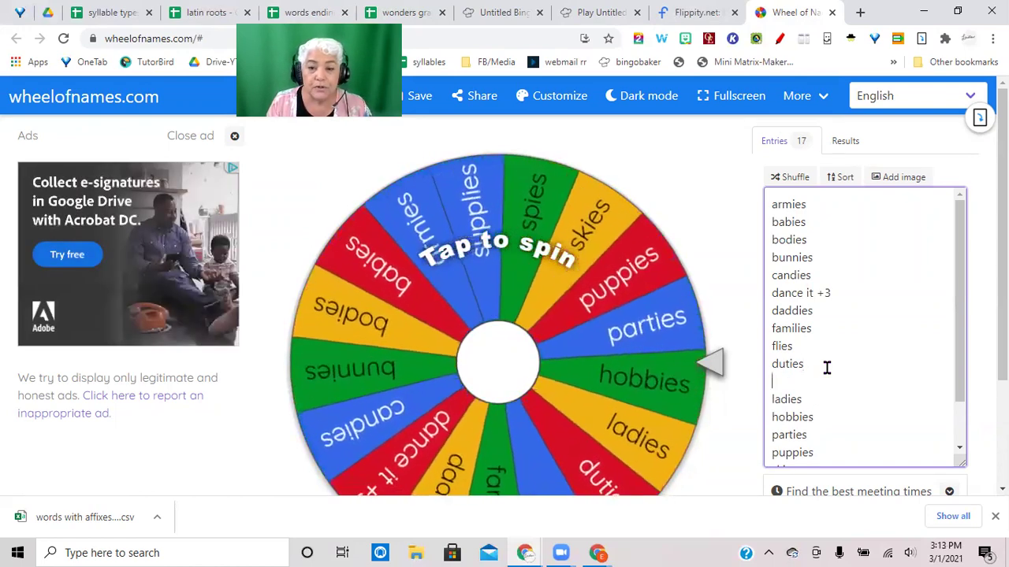
type("jumpi")
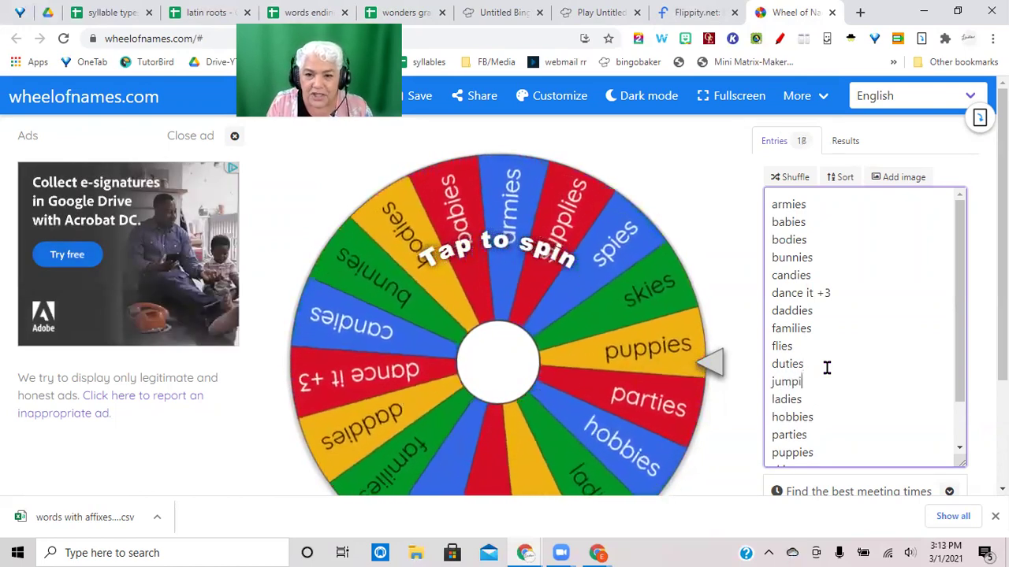
type("ng jack")
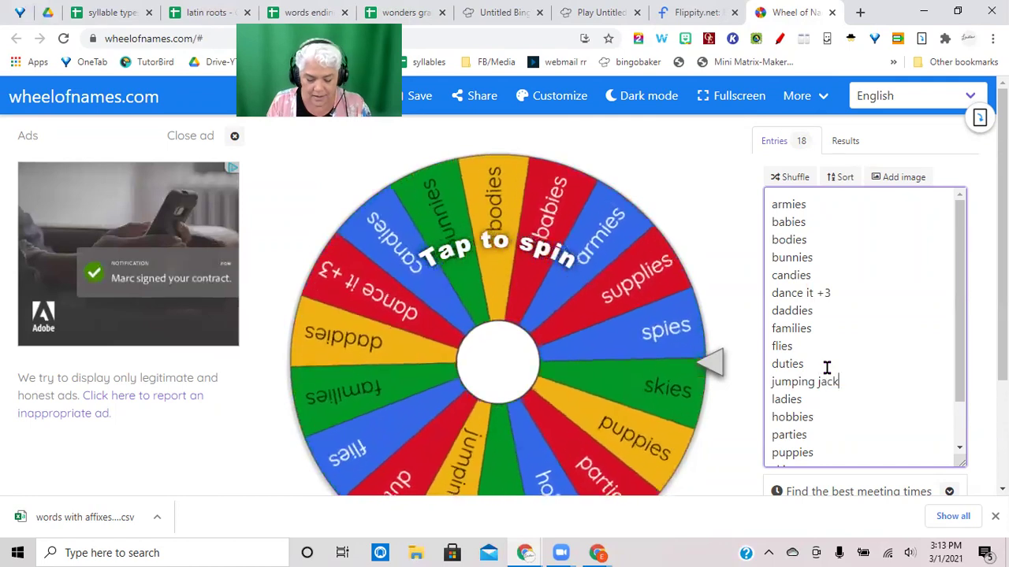
type("s +2")
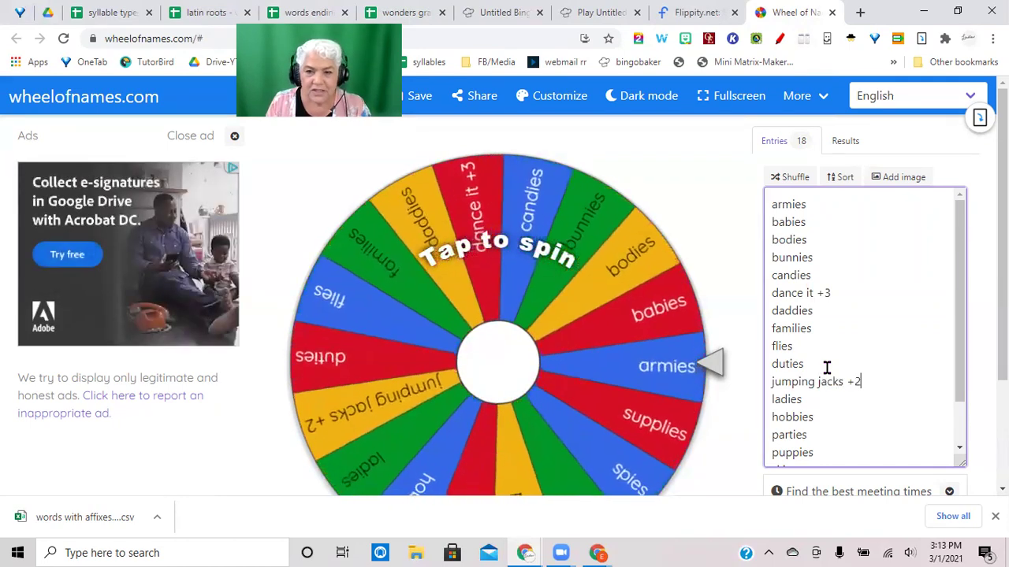
Add another "dance it +3" entry on a new line below "jumping jacks +2".
key("Return")
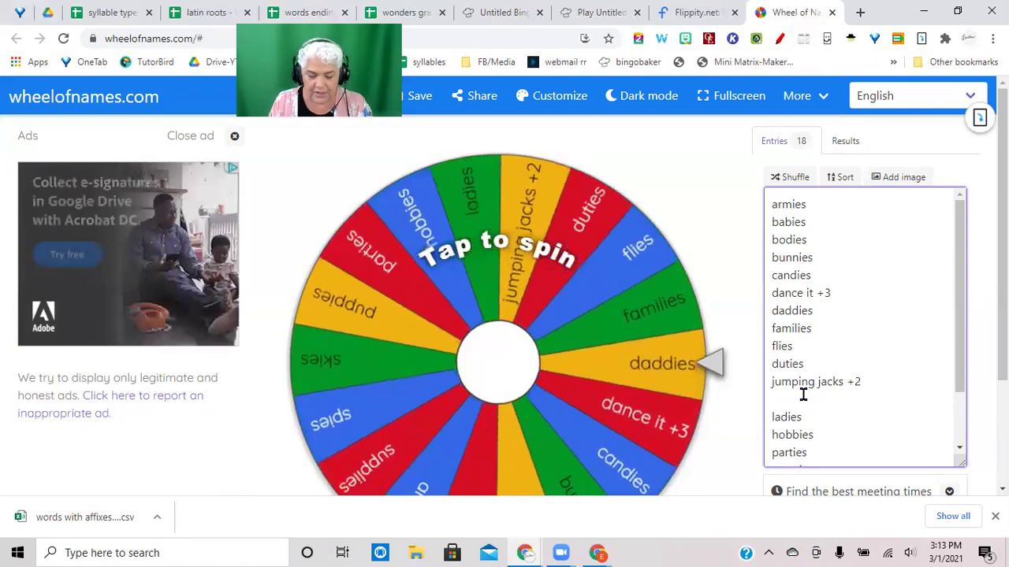
type("dance it ")
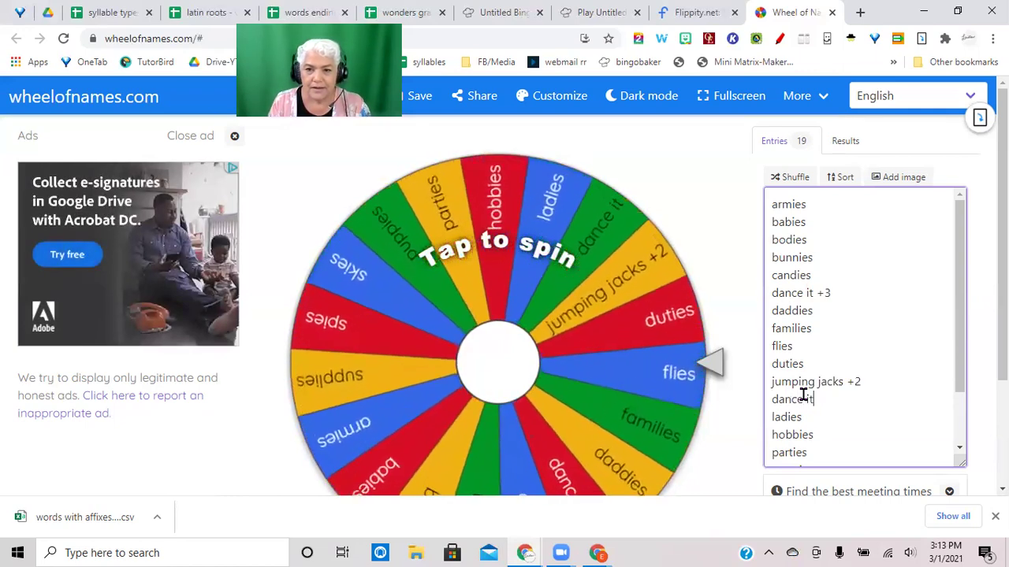
type("+3")
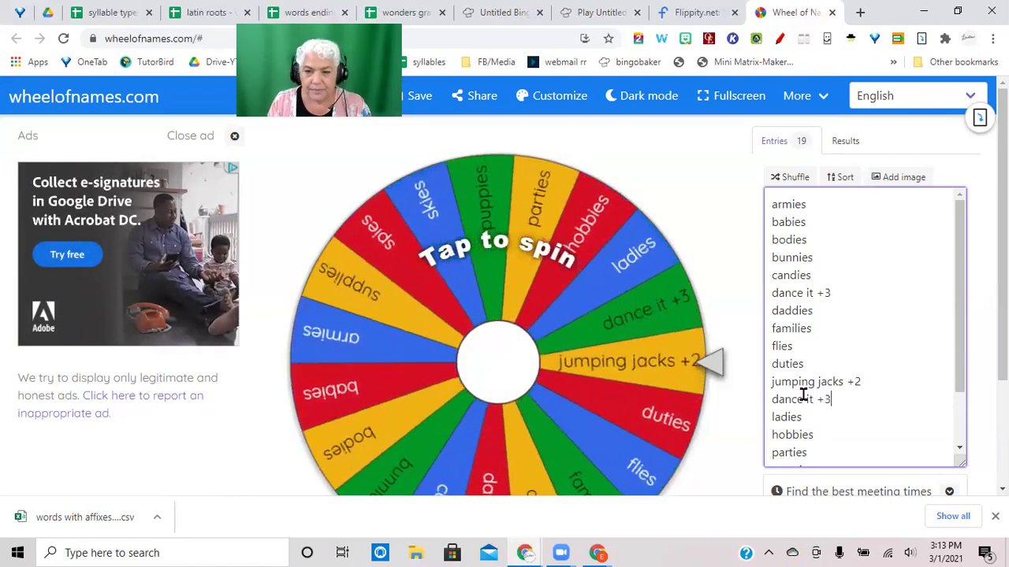
key("Return")
key("BackSpace")
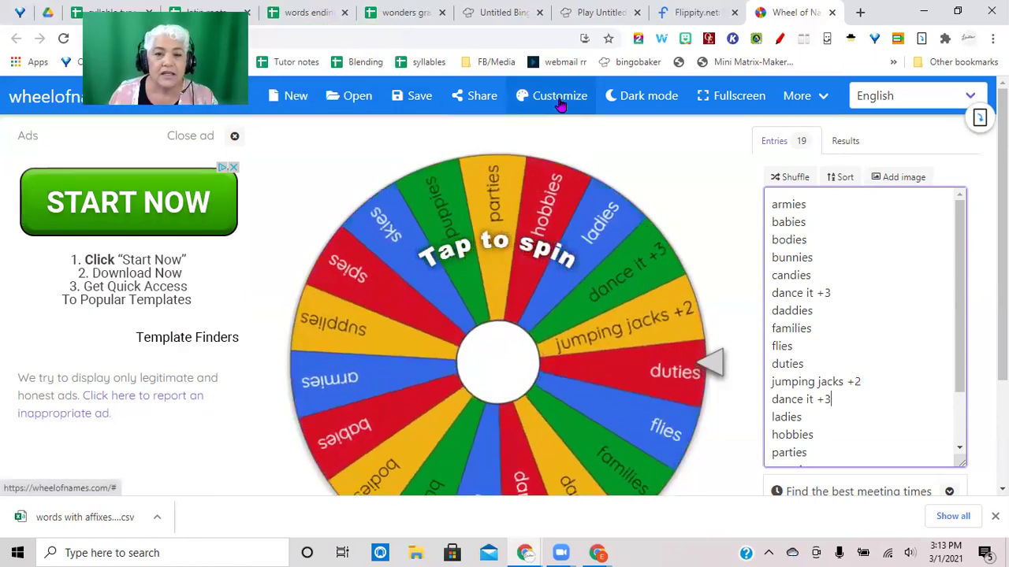
Customize the wheel so that its spin time is the shortest allowed.
left_click(559, 96)
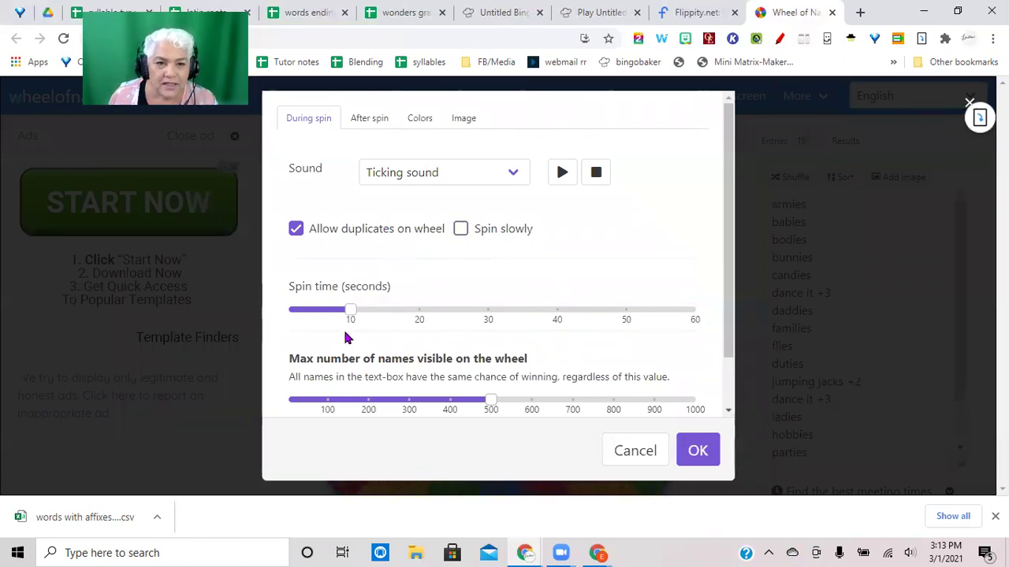
mouse_move(353, 308)
left_click_drag(354, 308, 304, 308)
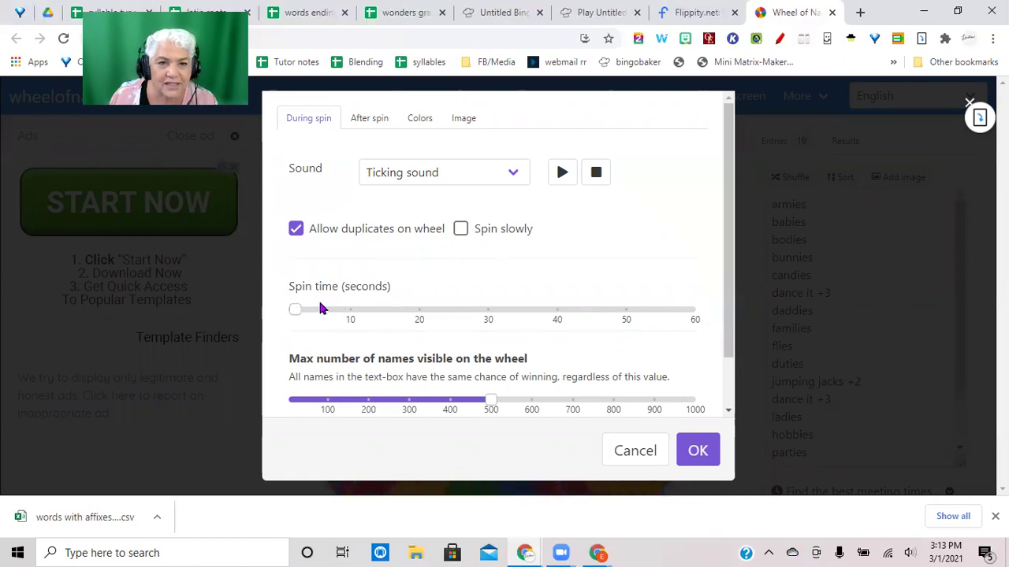
Set the wheel's after-spin sound to No sound and apply the customization.
left_click(356, 122)
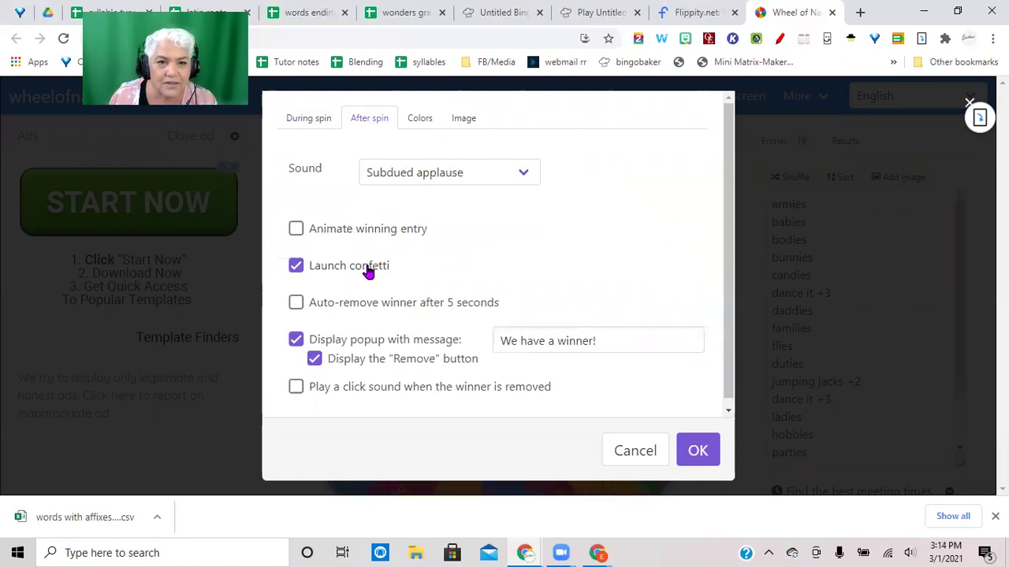
left_click(485, 180)
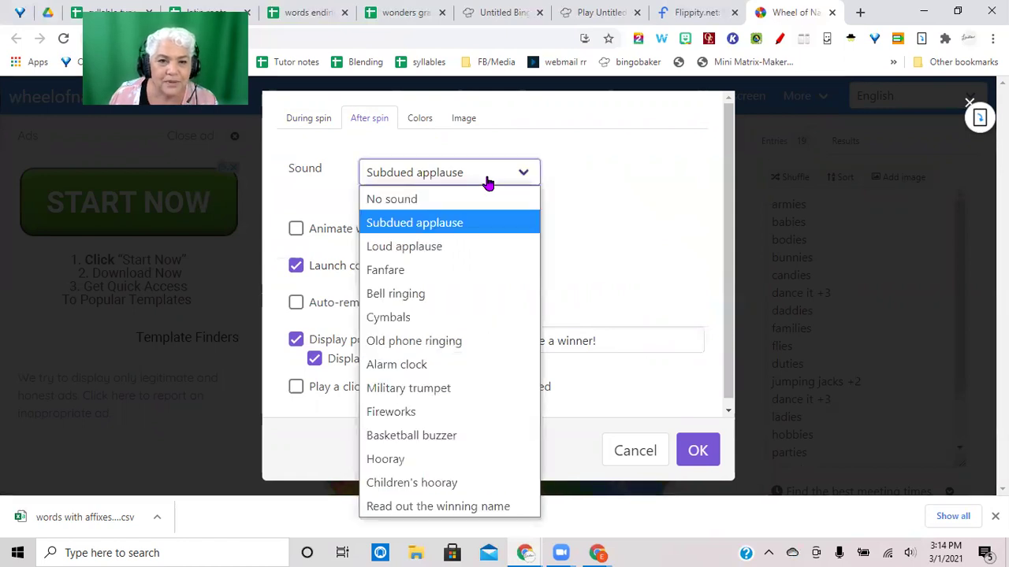
left_click(469, 199)
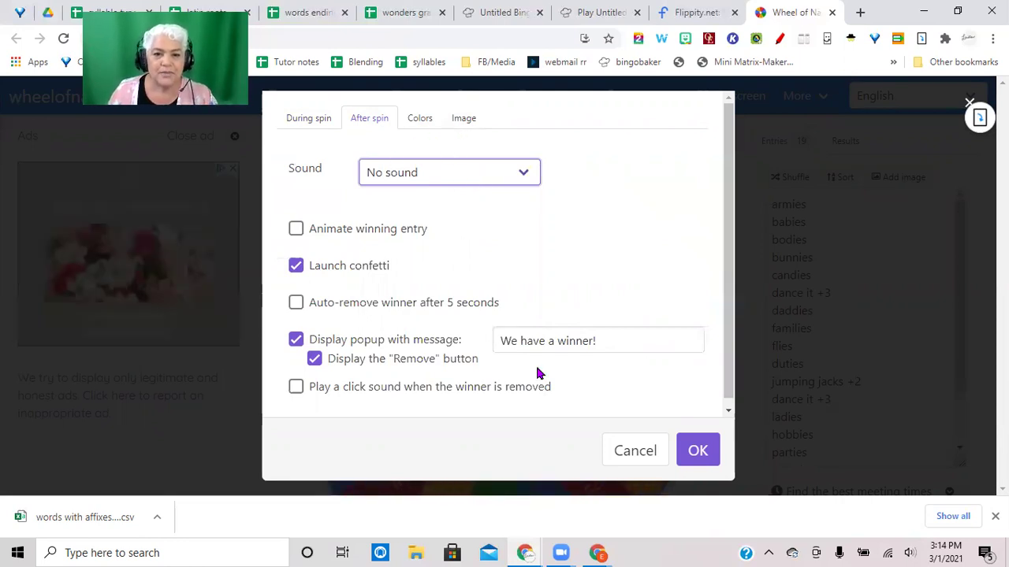
left_click(697, 450)
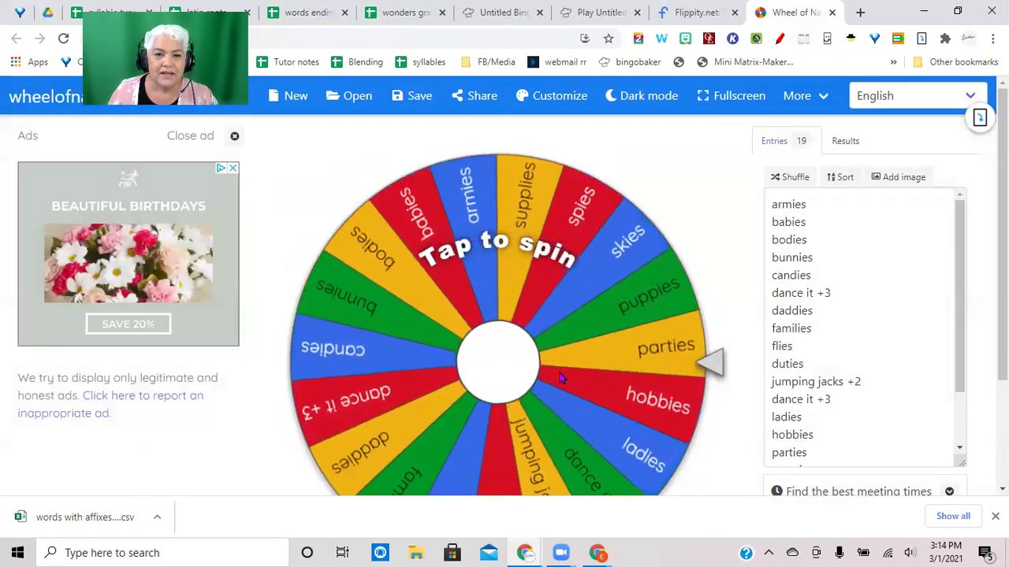
Spin the wheel and remove the winning entry from the list.
left_click(581, 371)
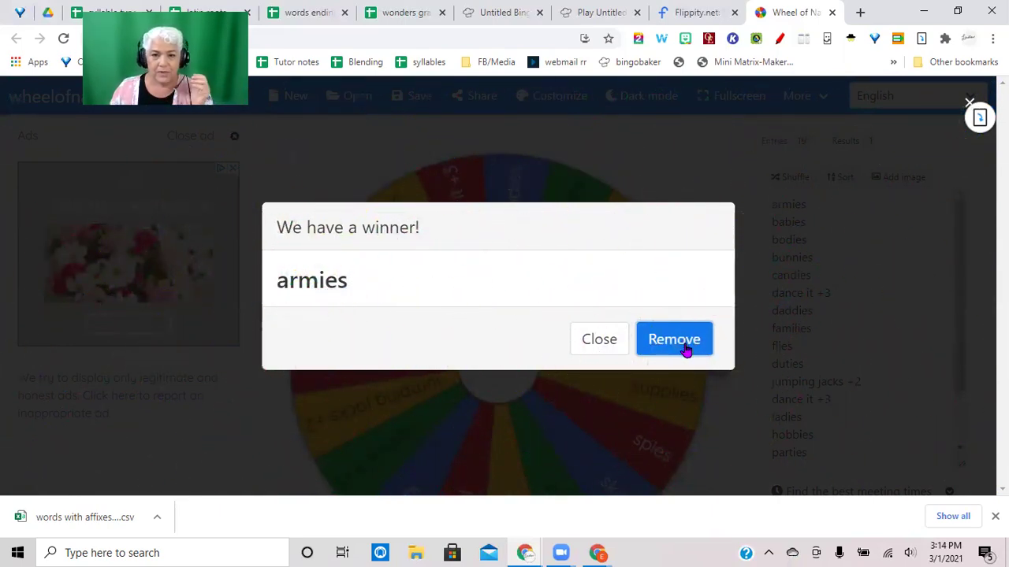
left_click(685, 349)
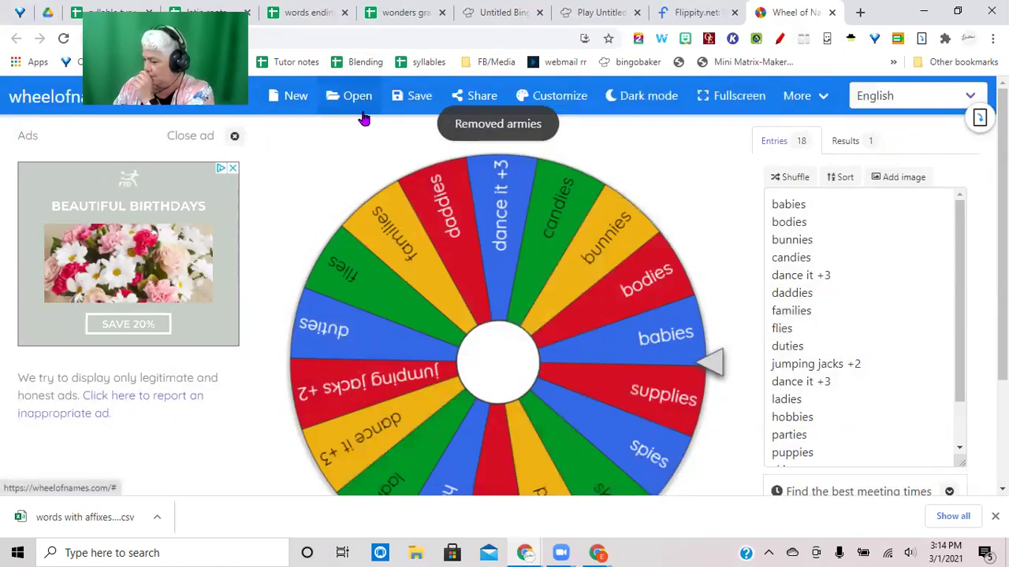
Switch to Flippity and make a Google Sheets copy of its Manipulatives template.
left_click(704, 13)
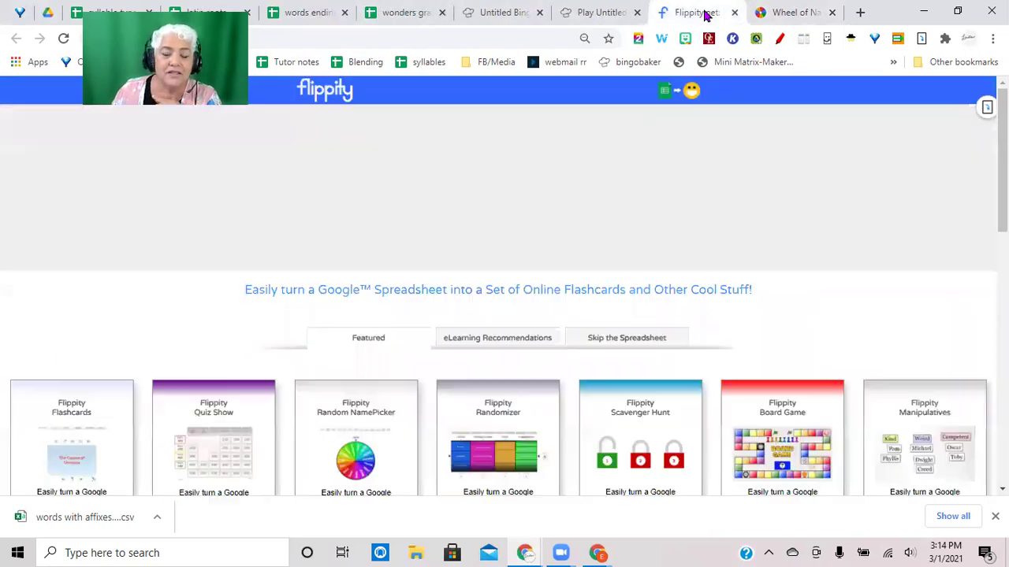
scroll(575, 201, "down", 3)
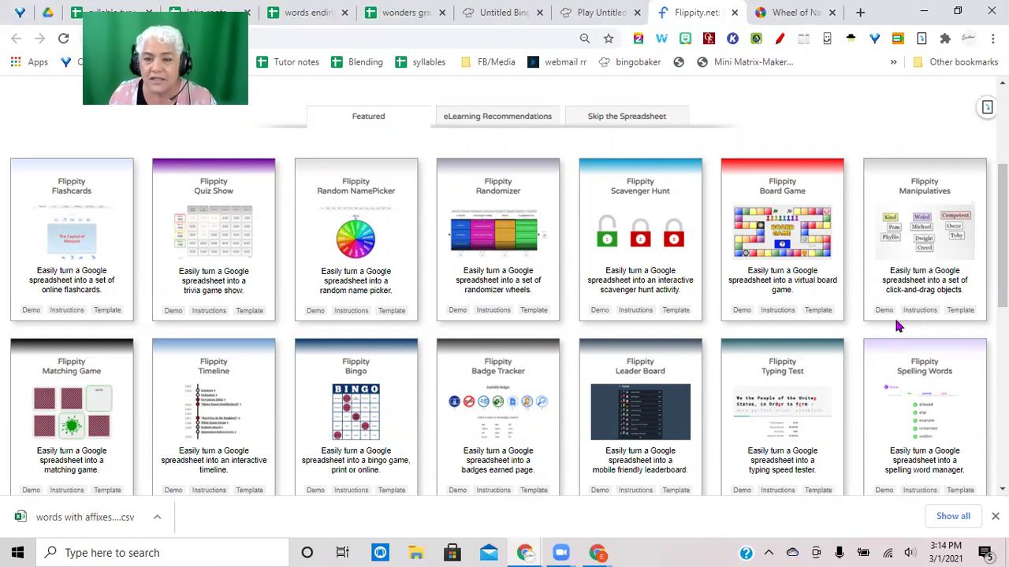
left_click(960, 311)
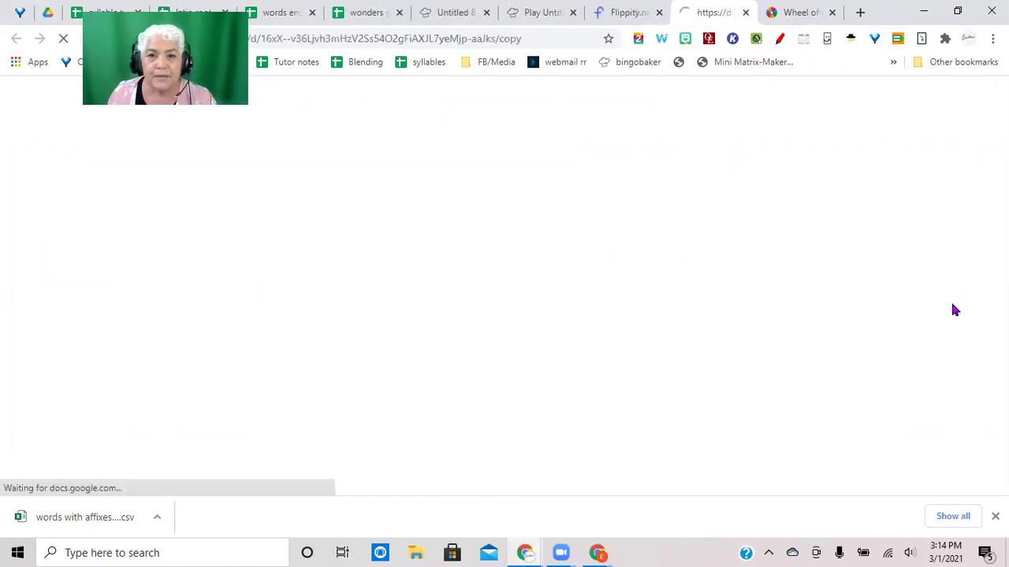
left_click(290, 353)
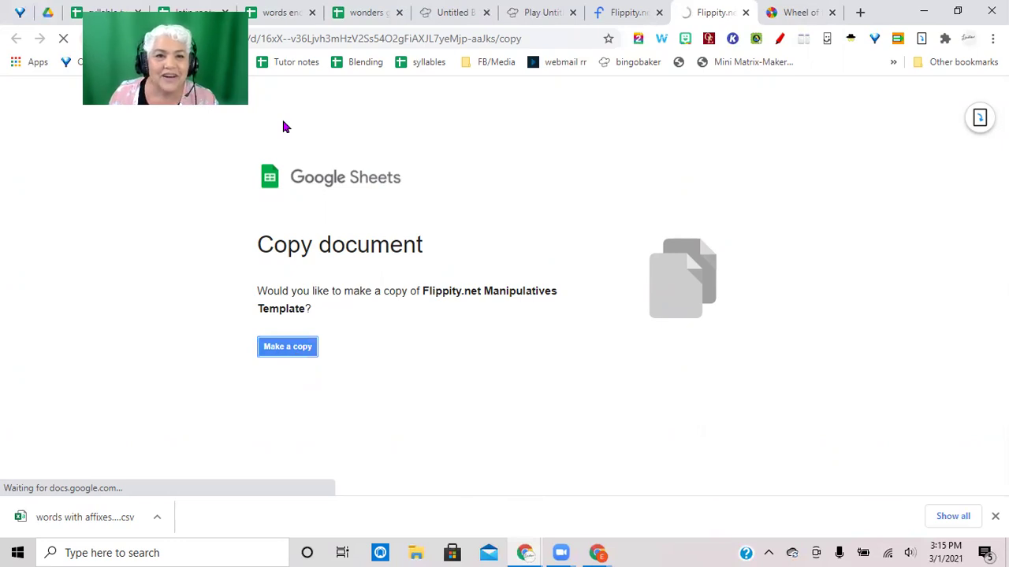
left_click_drag(95, 125, 95, 126)
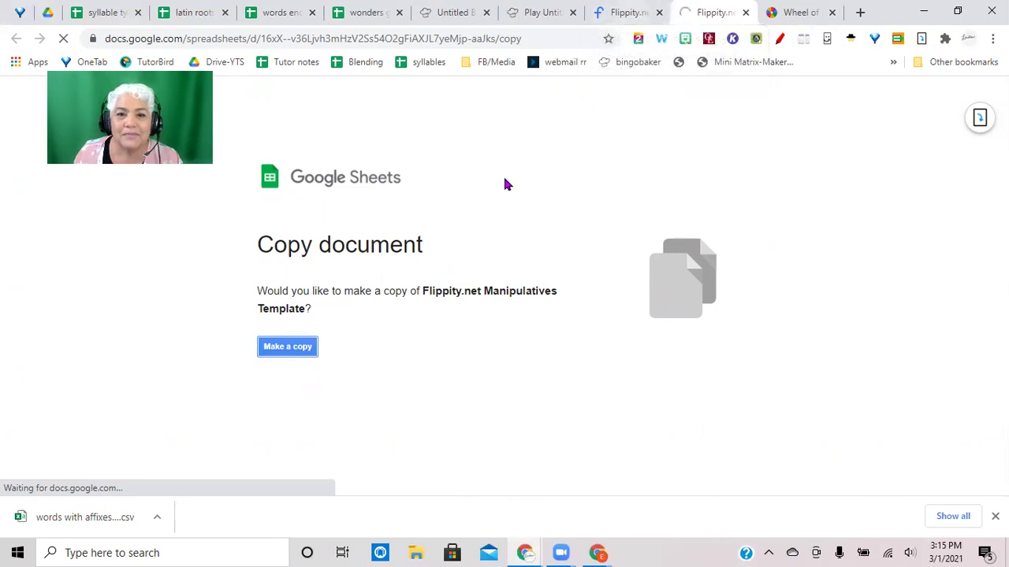
left_click(305, 353)
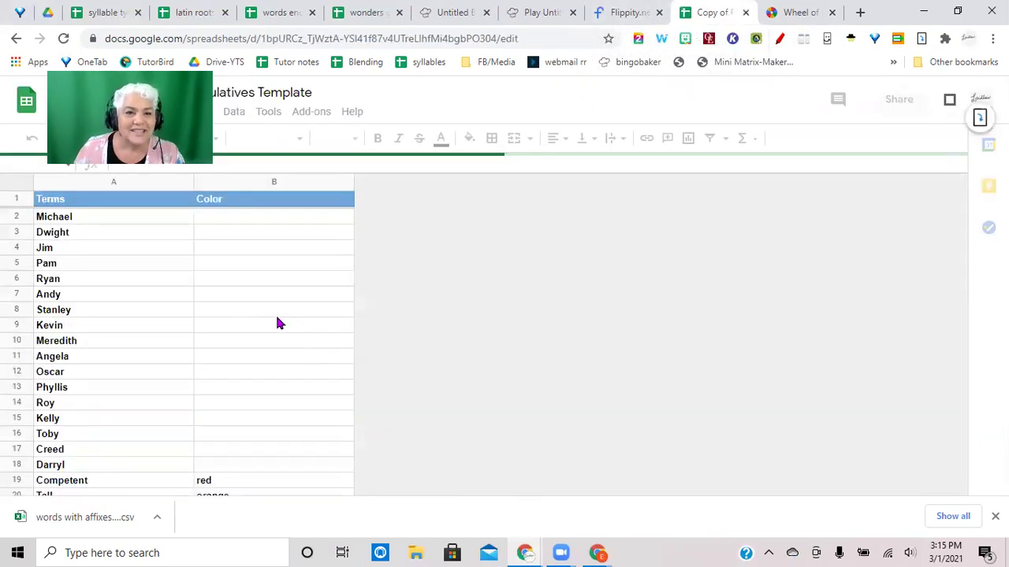
Clear the sample terms and colors in A2:B24 and fill the Terms column from A2 with the words armies through supplies.
scroll(153, 281, "down", 2)
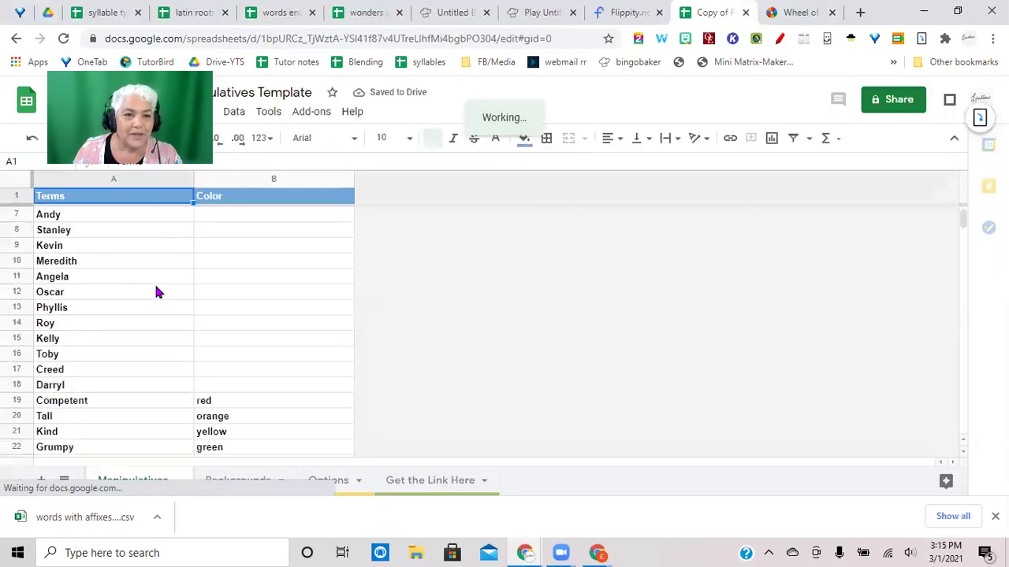
scroll(154, 281, "up", 2)
left_click_drag(51, 221, 224, 452)
key("Delete")
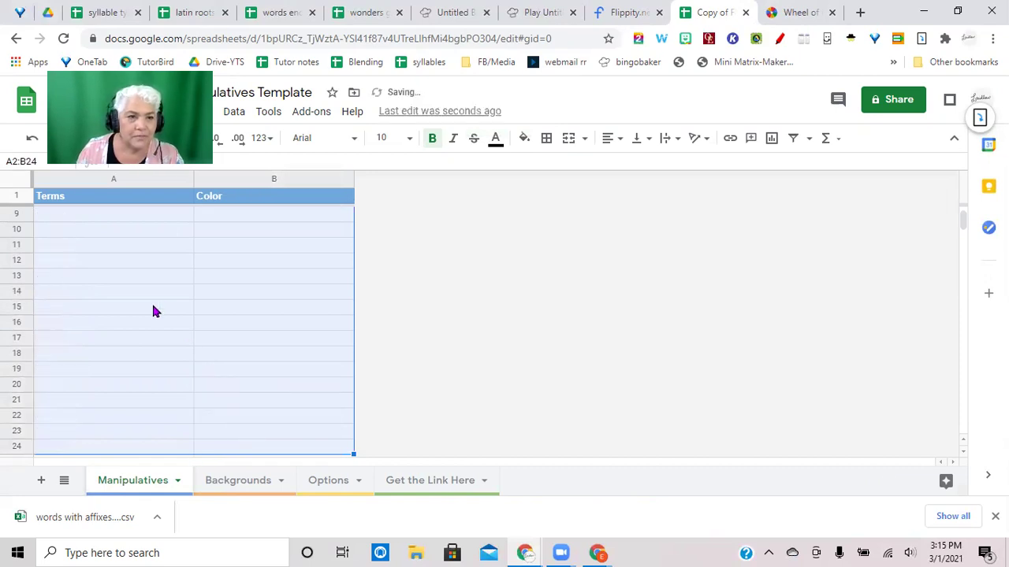
scroll(118, 284, "up", 3)
left_click(73, 218)
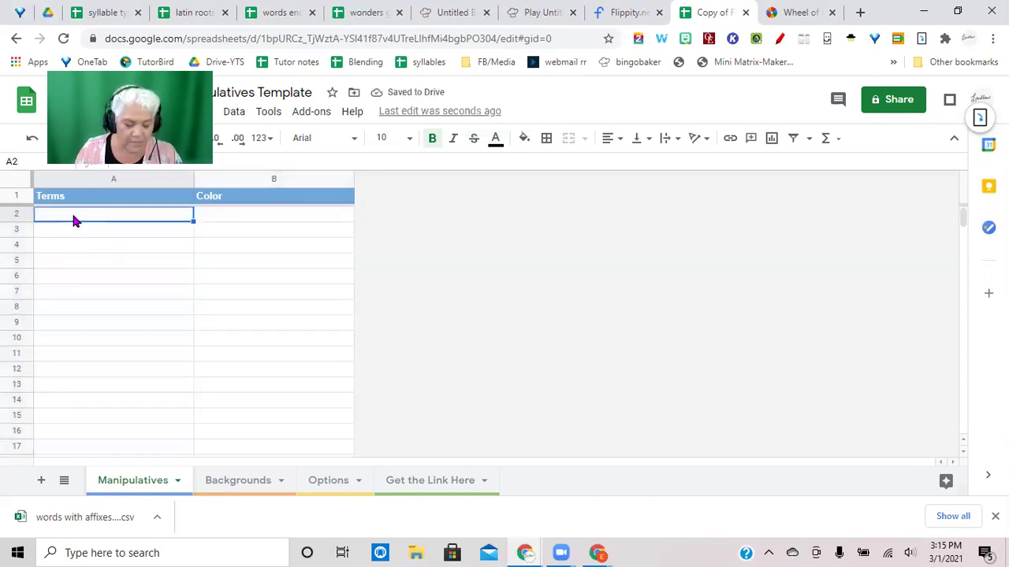
type("armies babies bodies bunnies candies daddies families flies duties ladies hobbies parties puppies skies spies supplies")
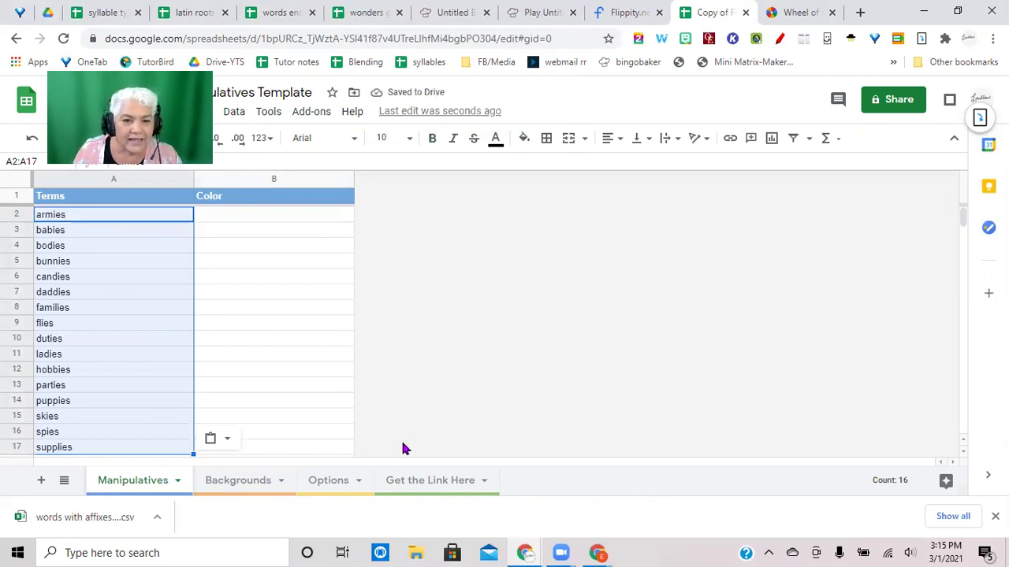
Rename the Manipulatives sheet as "y to i".
right_click(155, 486)
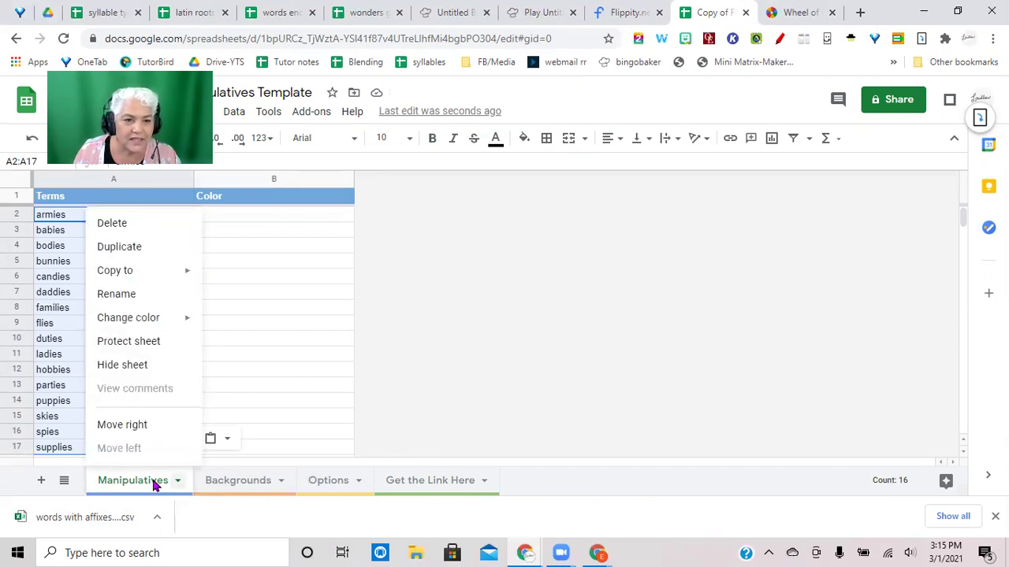
left_click(157, 295)
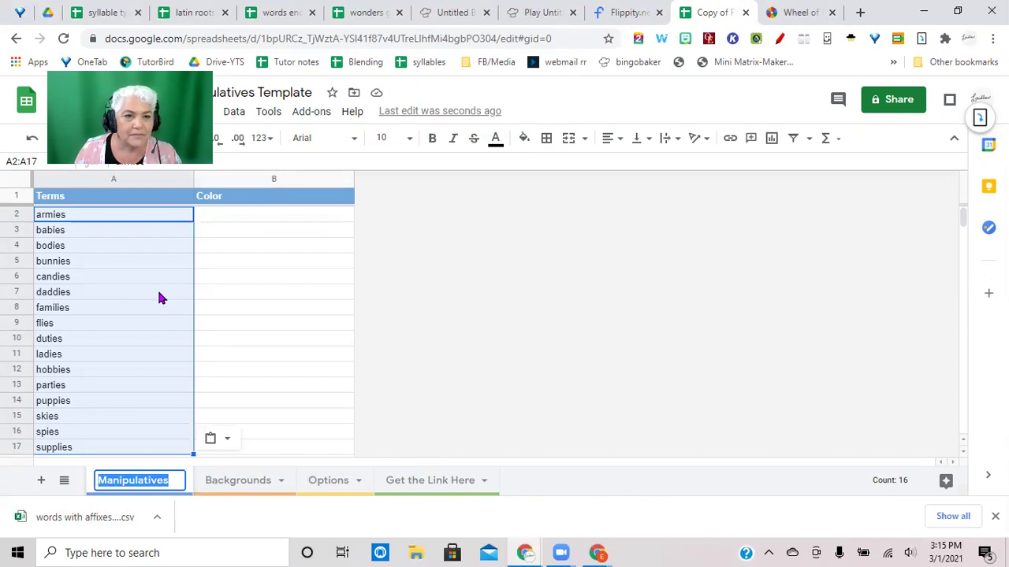
type("ies")
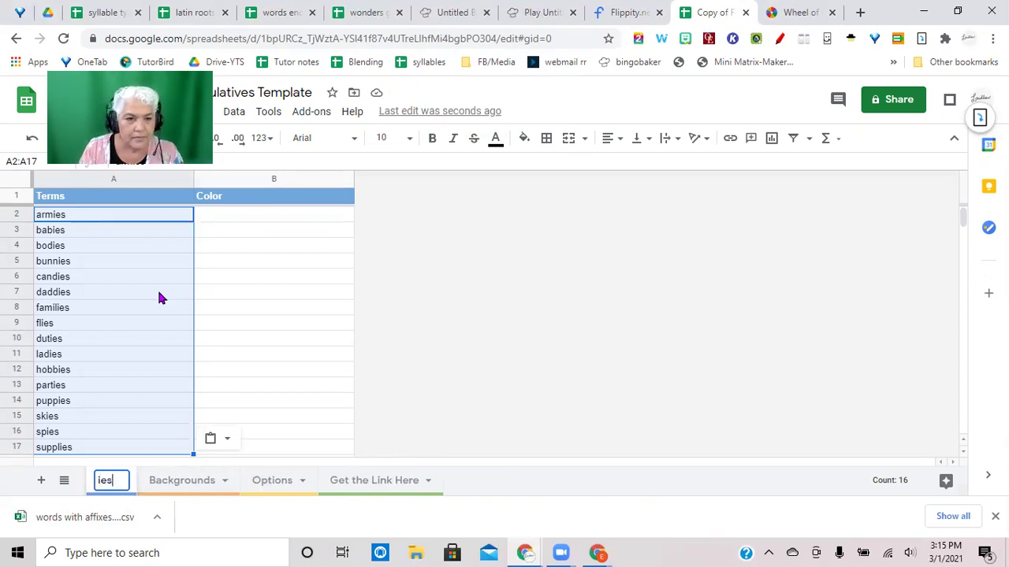
key("BackSpace")
key("BackSpace")
key("BackSpace")
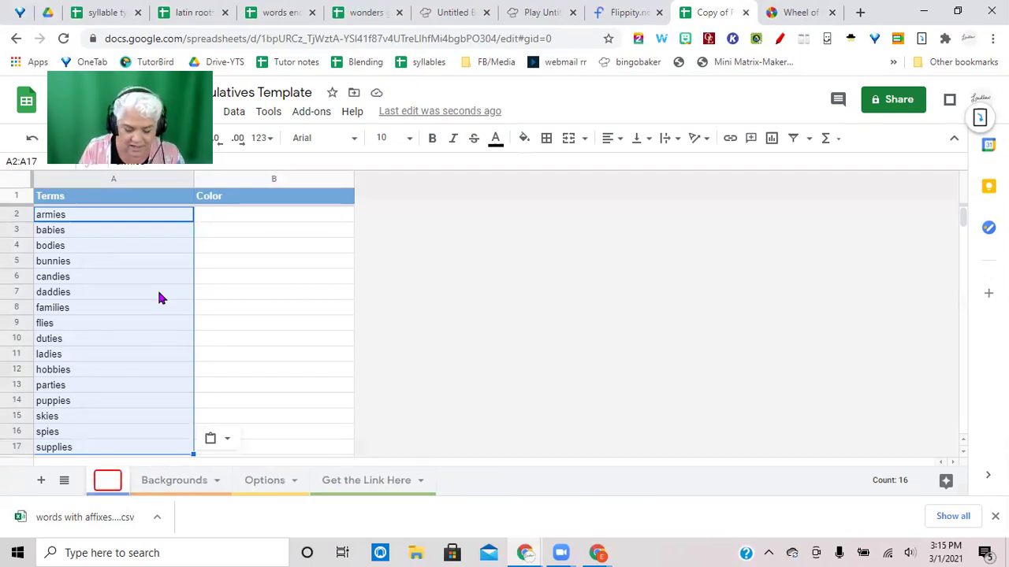
type("y")
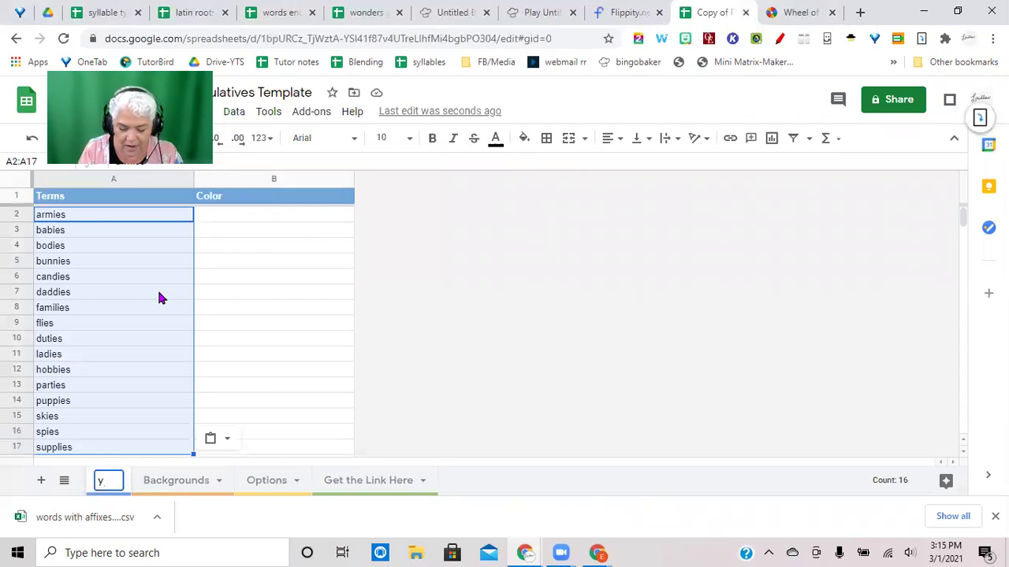
key("BackSpace")
type("to i")
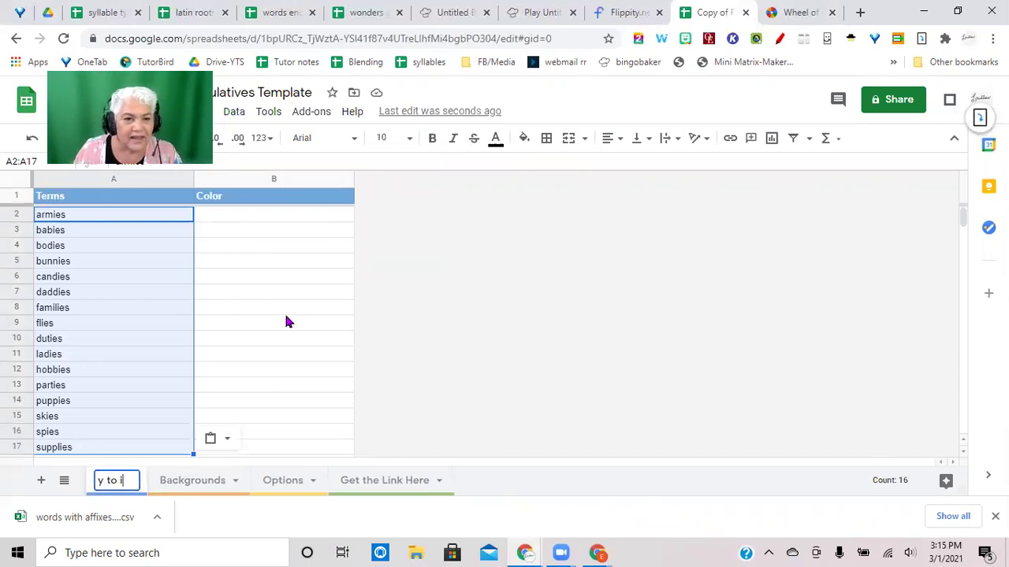
left_click(283, 309)
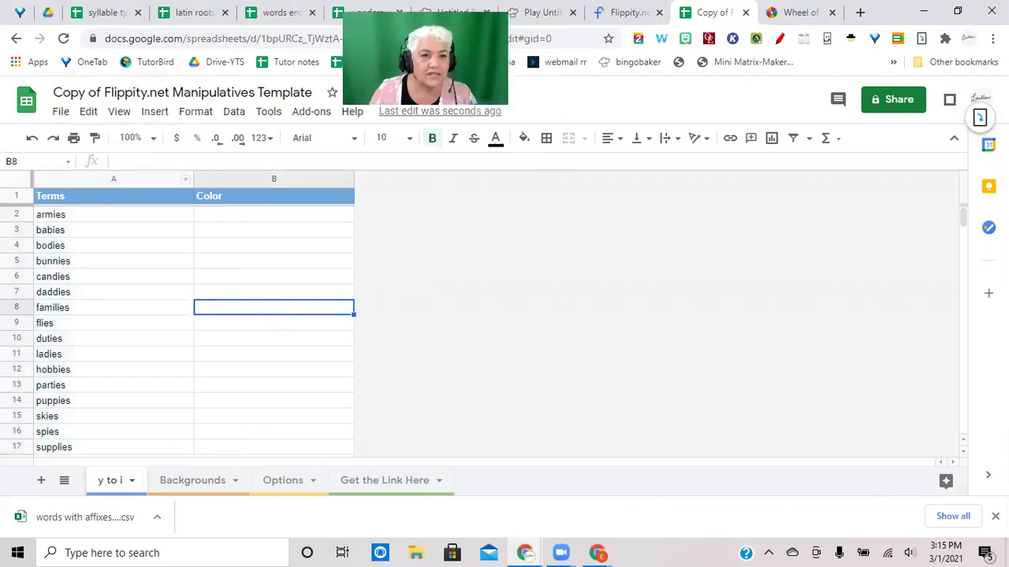
Publish the entire spreadsheet to the web as a web page and close the publishing dialog.
left_click(61, 112)
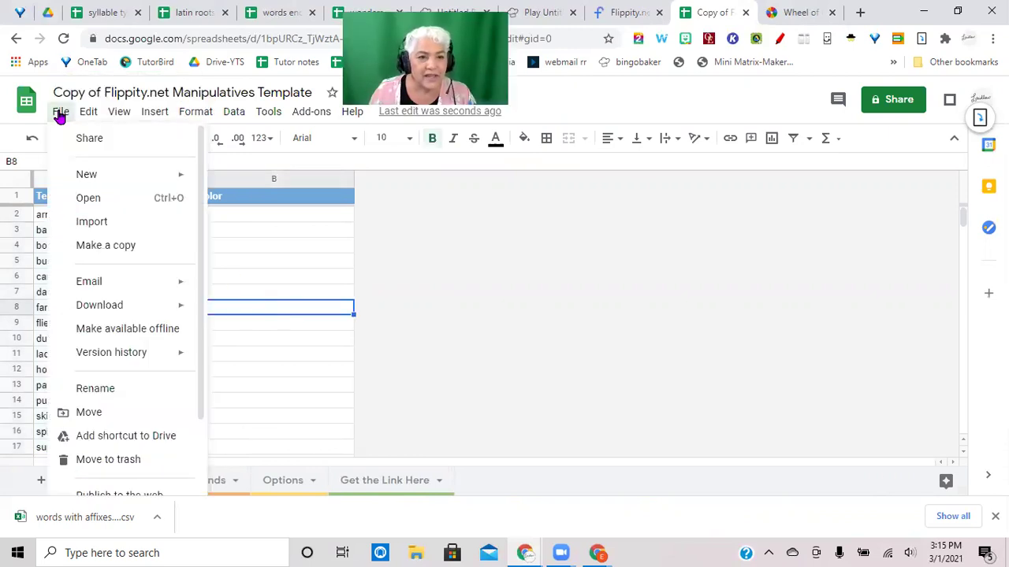
scroll(119, 424, "down", 2)
left_click(125, 404)
left_click(356, 349)
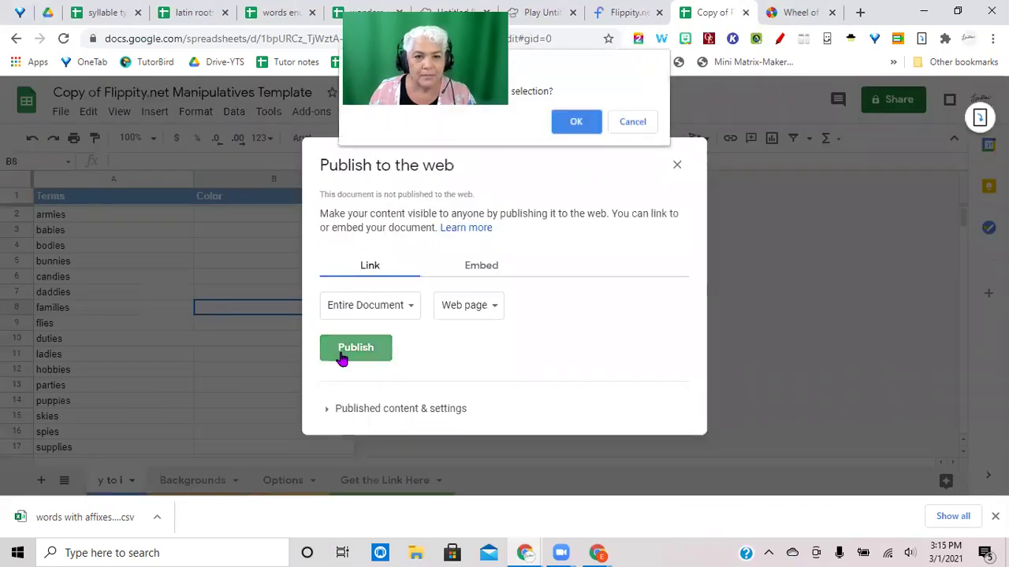
left_click(576, 122)
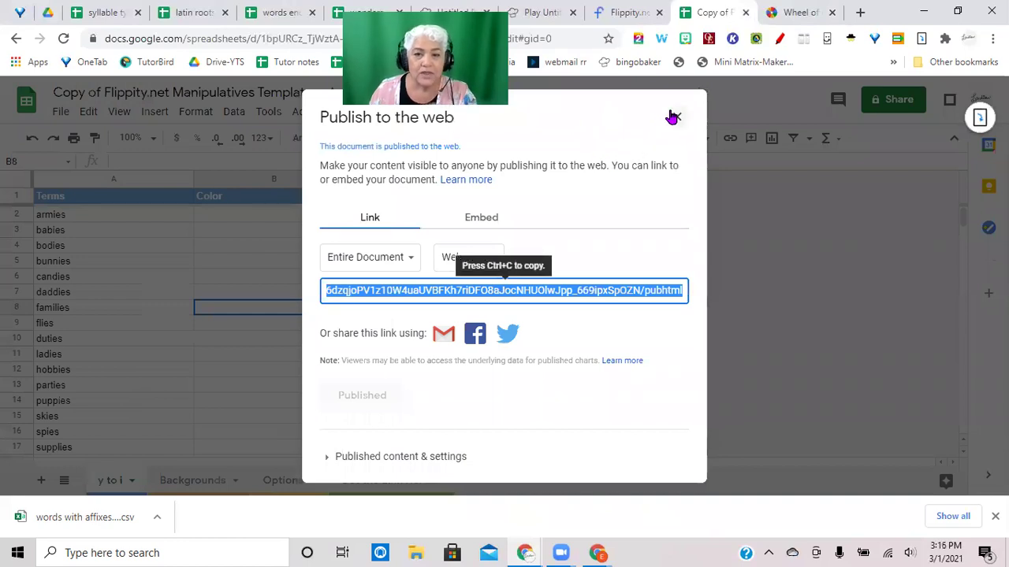
left_click(675, 119)
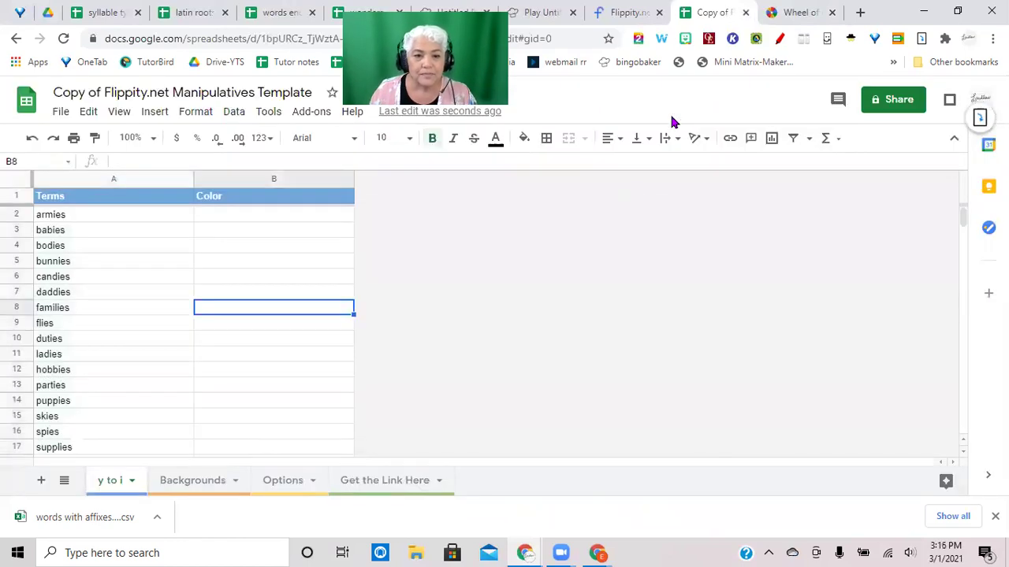
Open the finished Flippity manipulatives page from the link on the Get the Link Here sheet.
left_click(387, 483)
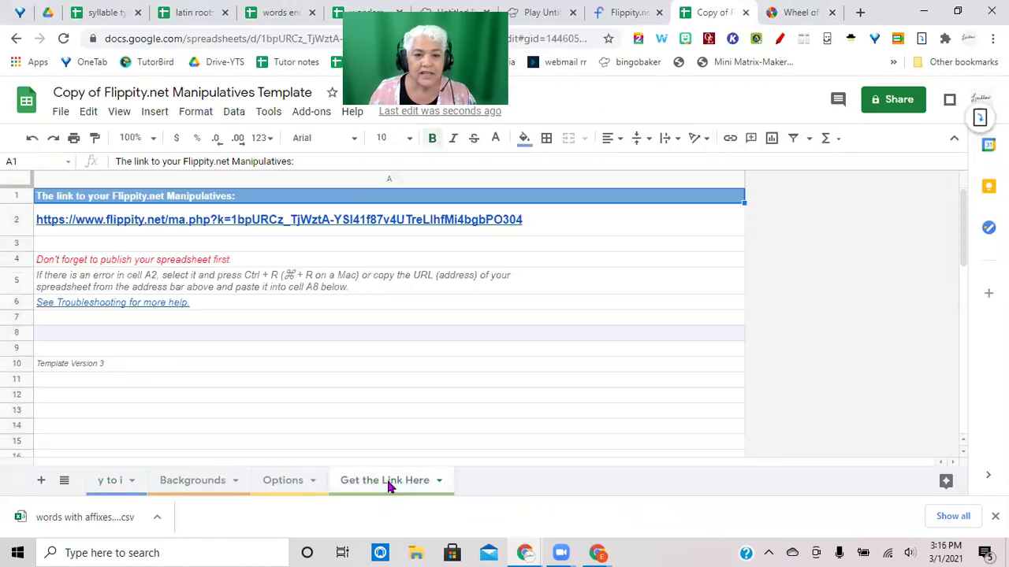
left_click(195, 226)
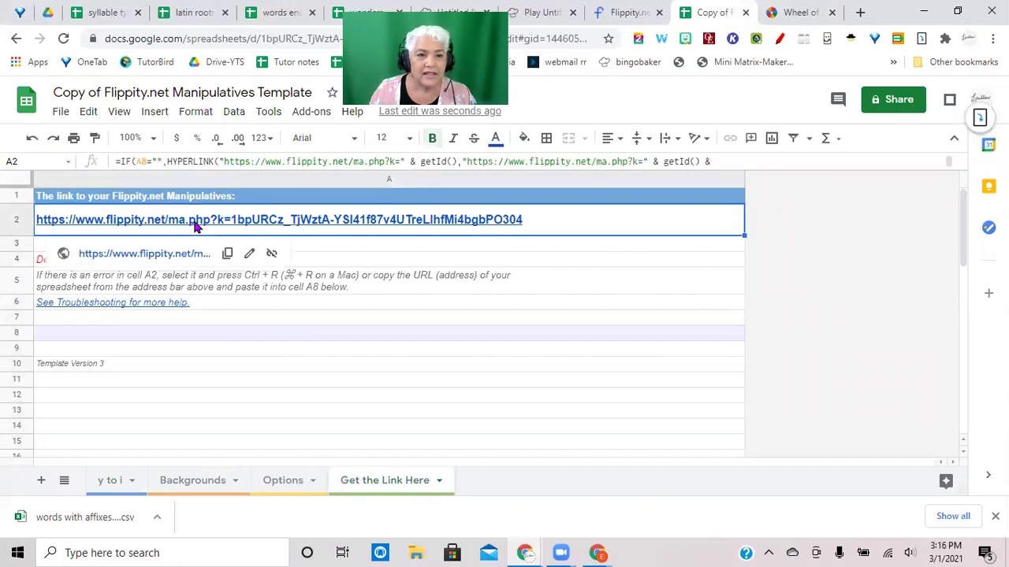
left_click(174, 254)
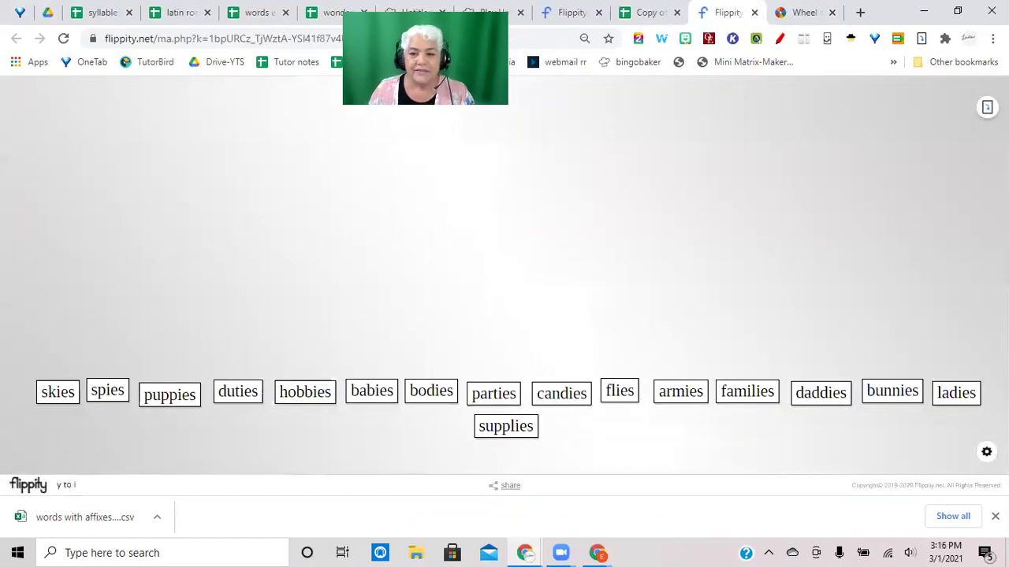
Change the manipulatives board's background from White Fridge to Two Column.
mouse_move(986, 453)
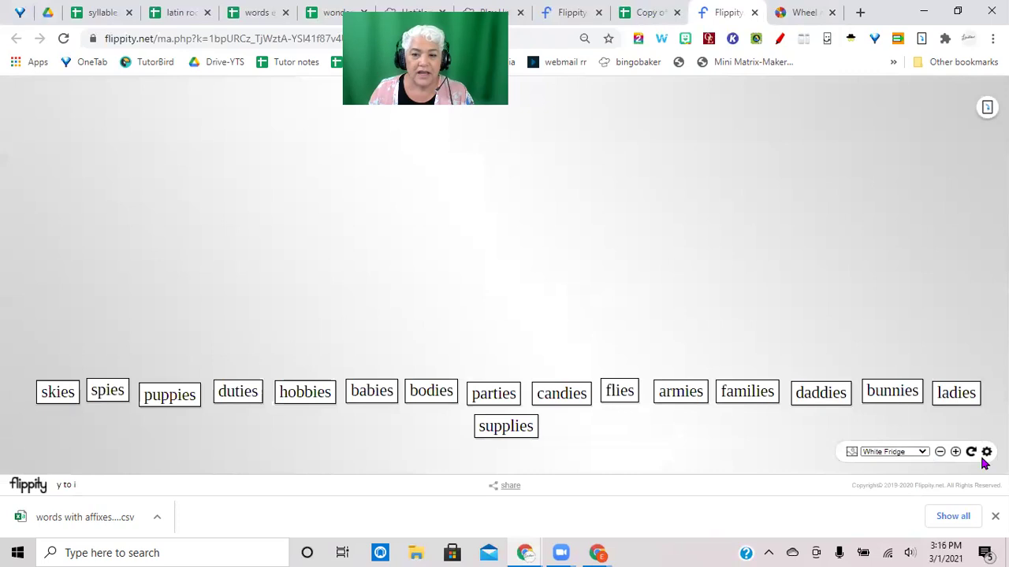
left_click(913, 453)
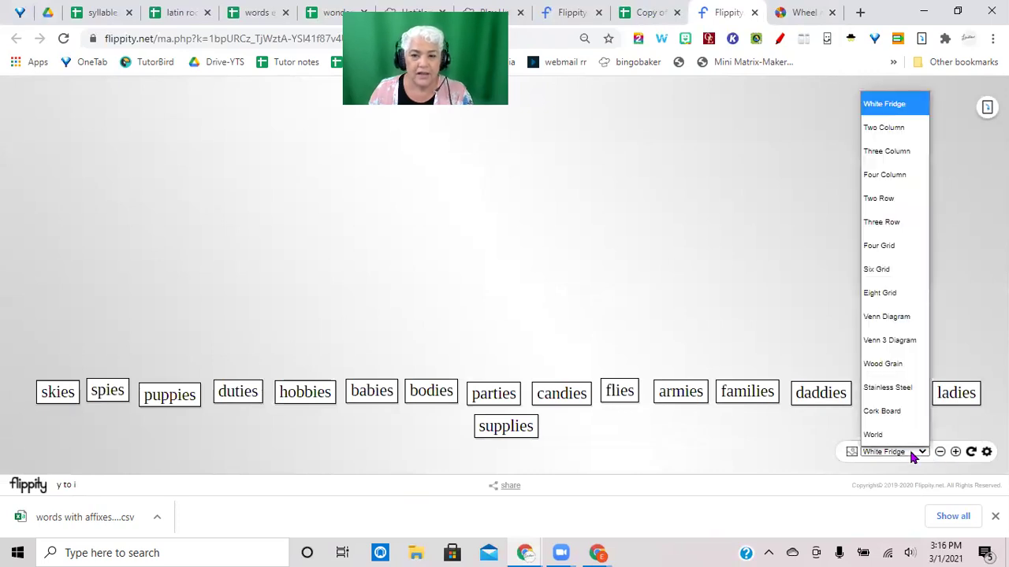
left_click(883, 128)
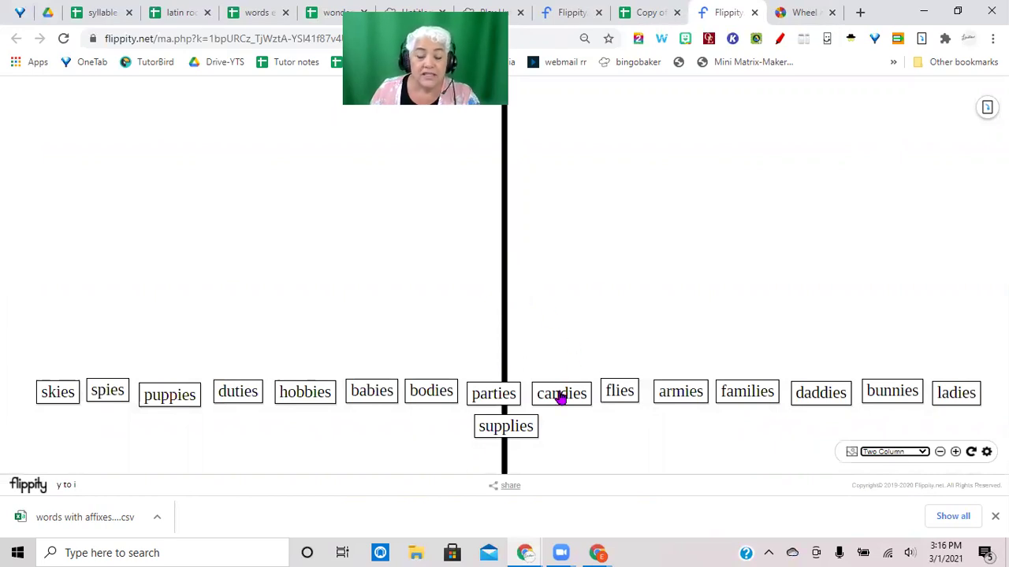
Move the word tiles candies, parties and supplies into the board's right-hand column.
left_click_drag(561, 398, 628, 234)
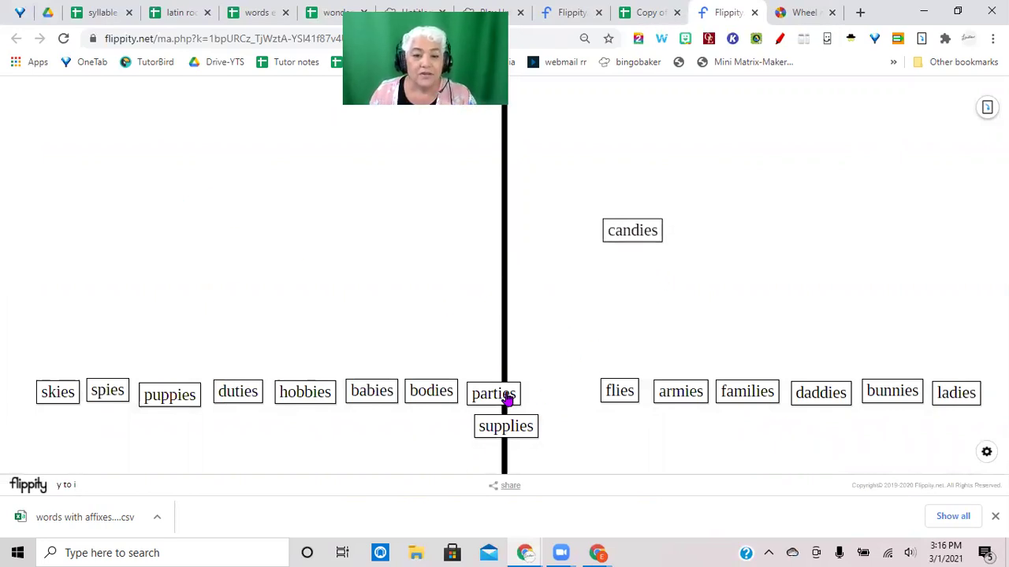
left_click_drag(508, 400, 575, 348)
left_click_drag(513, 431, 574, 394)
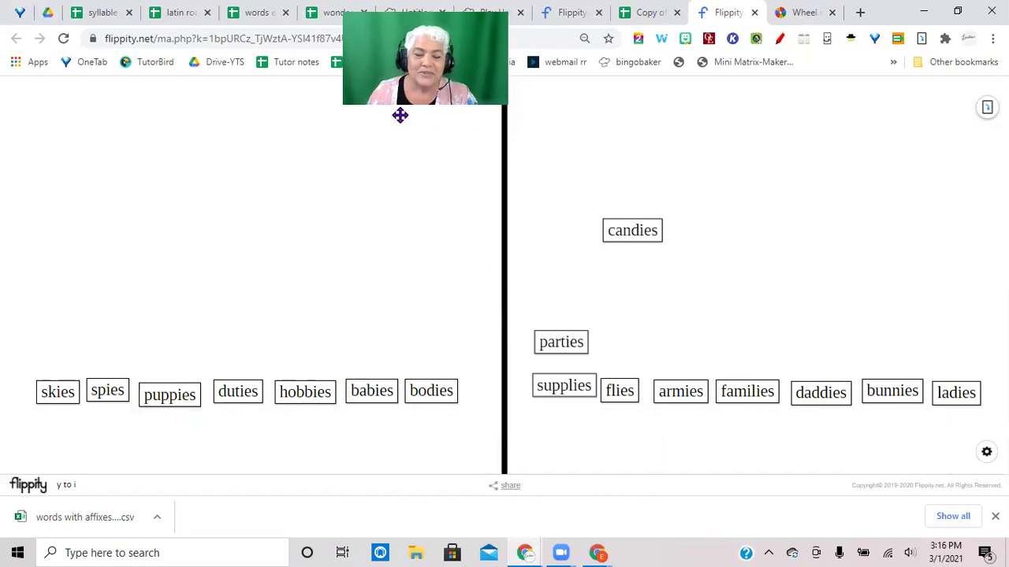
left_click_drag(399, 115, 317, 175)
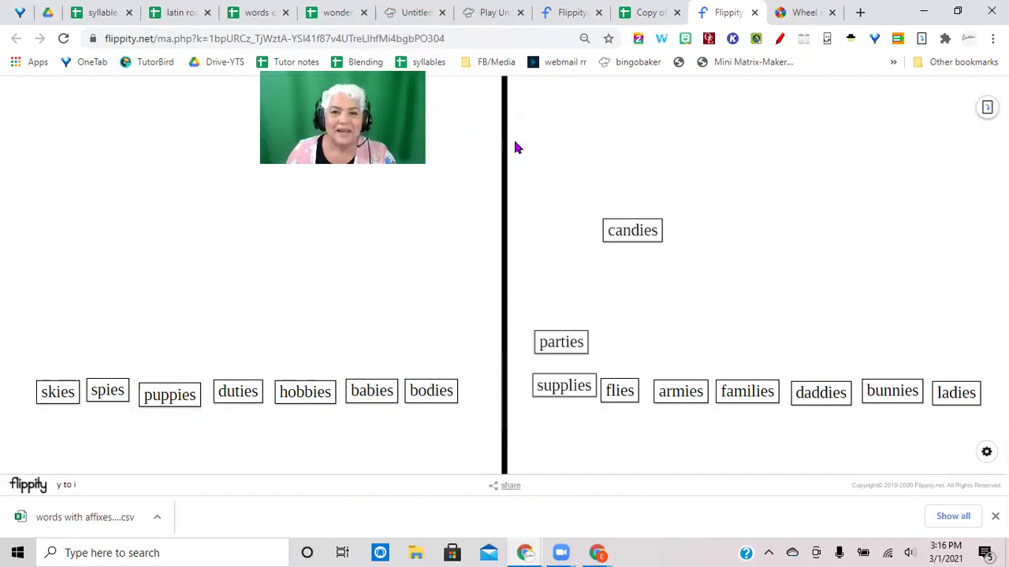